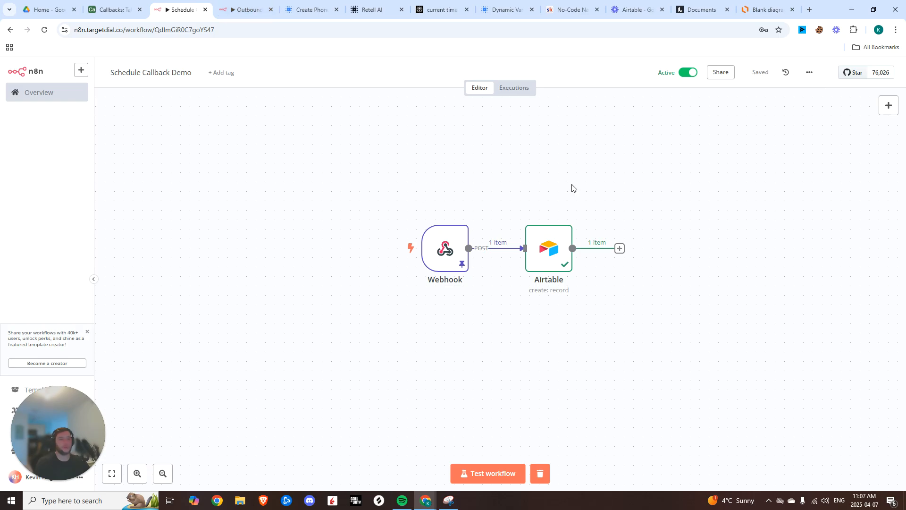
Switch to the No-Code Nation community on Skool and check its category and rank in the Discovery group settings
{"action": "left_click", "coordinate": [596, 6]}
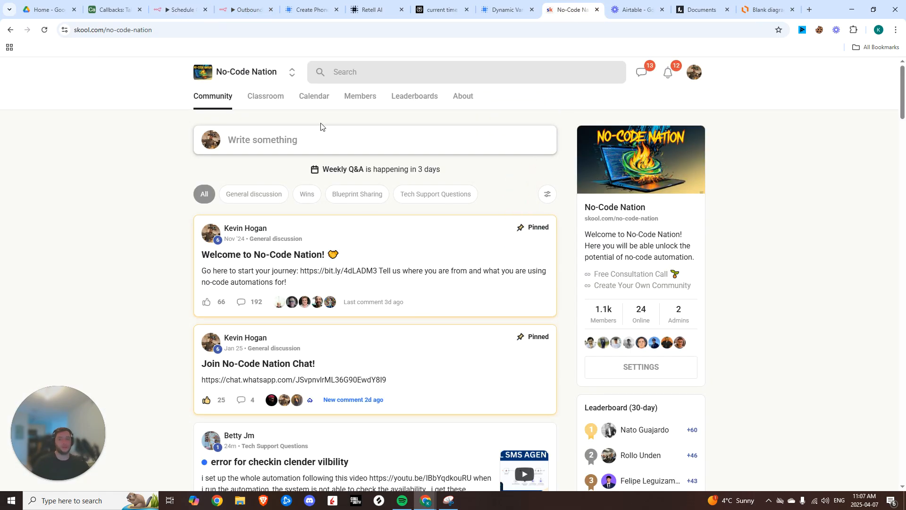
{"action": "left_click", "coordinate": [630, 368]}
{"action": "left_click", "coordinate": [230, 377]}
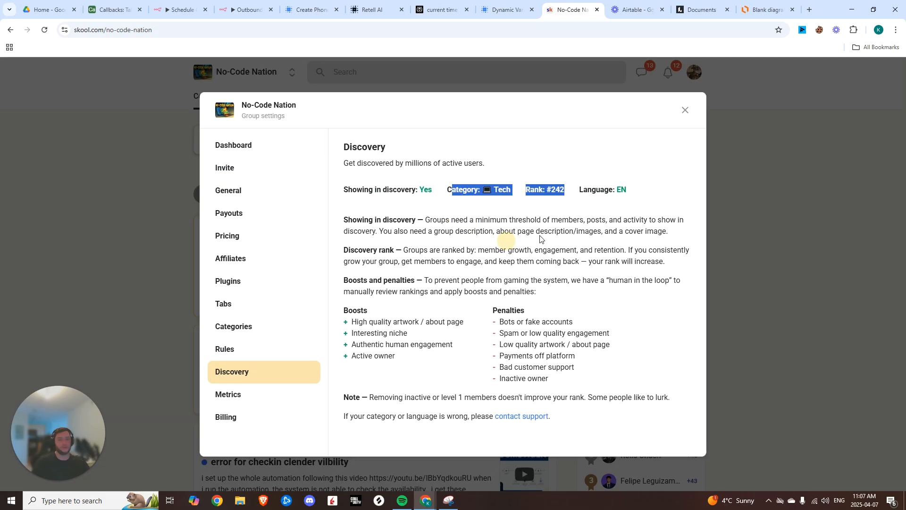
{"action": "left_click", "coordinate": [567, 193]}
{"action": "left_click_drag", "start_coordinate": [565, 189], "coordinate": [550, 187]}
{"action": "left_click", "coordinate": [685, 110]}
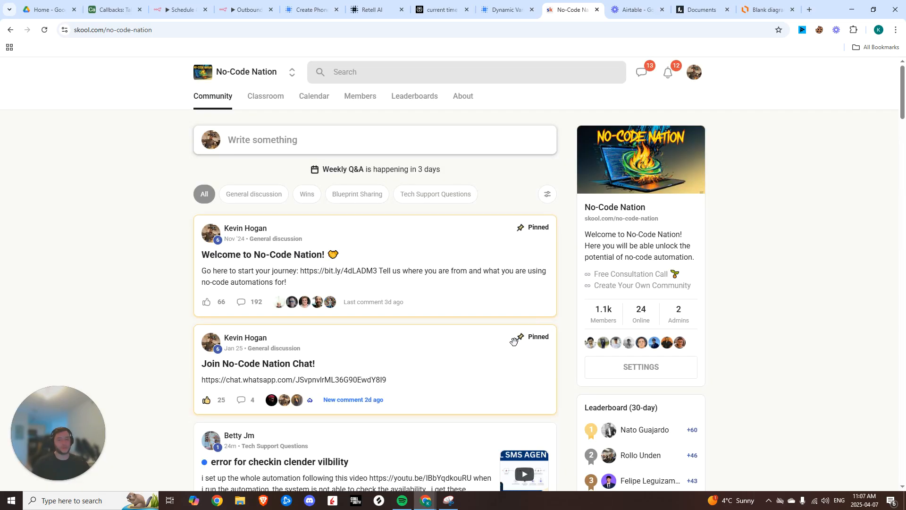
Skim through the posts in the No-Code Nation community feed
{"action": "scroll", "coordinate": [628, 377], "scroll_direction": "down", "scroll_amount": 10}
{"action": "scroll", "coordinate": [647, 253], "scroll_direction": "down", "scroll_amount": 5}
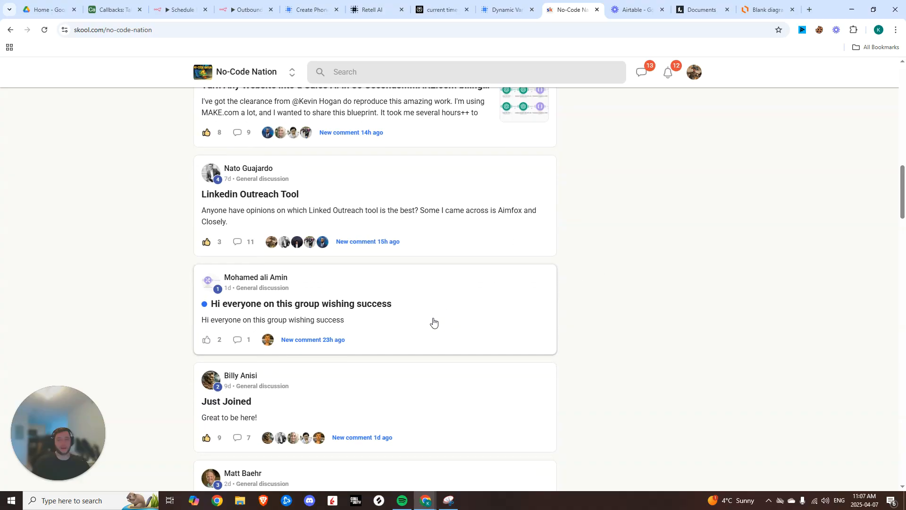
{"action": "scroll", "coordinate": [614, 288], "scroll_direction": "up", "scroll_amount": 15}
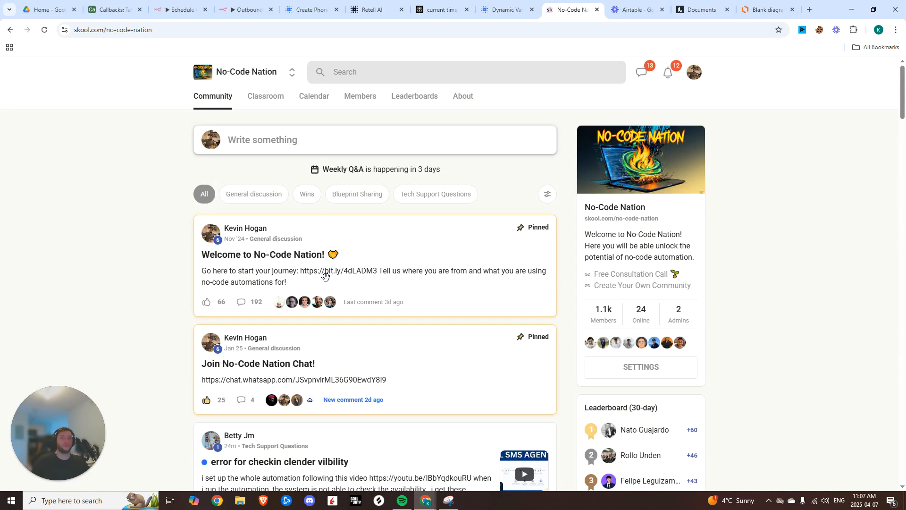
{"action": "key", "text": "ctrl+4"}
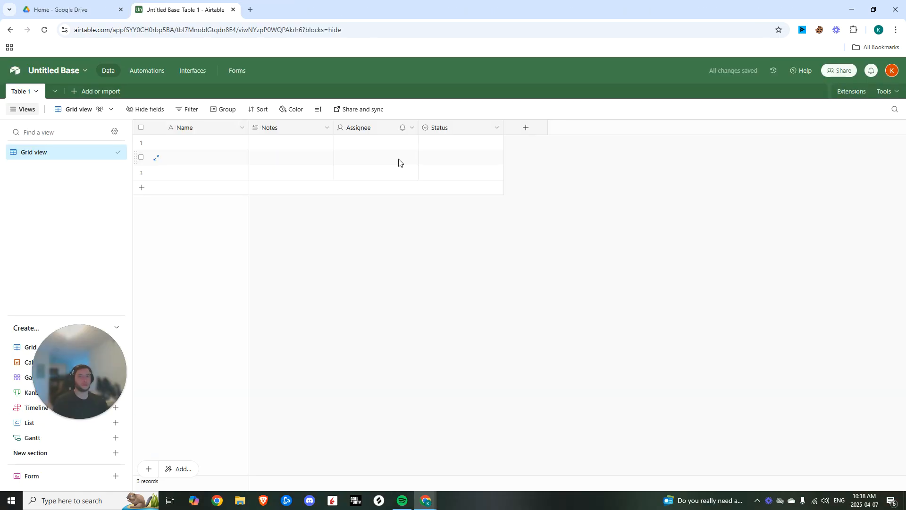
Rename the untitled Airtable base as Callbacks
{"action": "left_click", "coordinate": [61, 72]}
{"action": "type", "text": "Callbacks"}
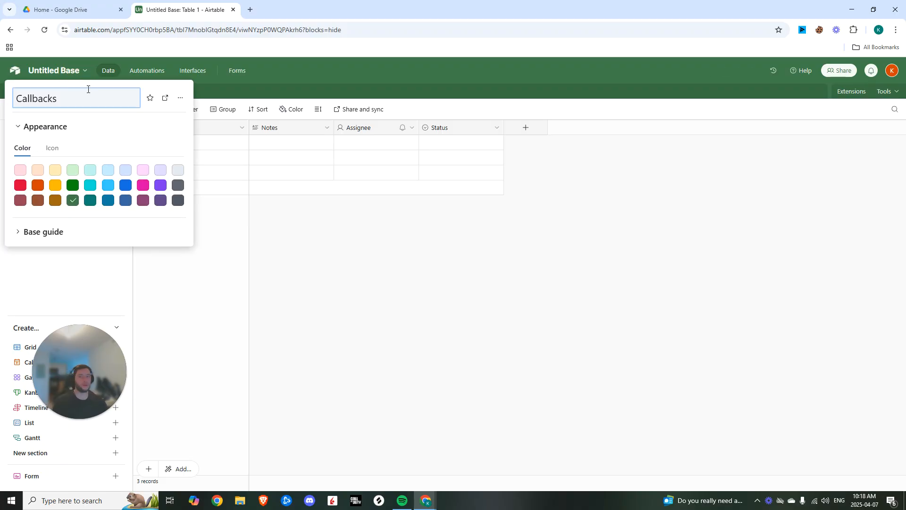
{"action": "left_click", "coordinate": [474, 277]}
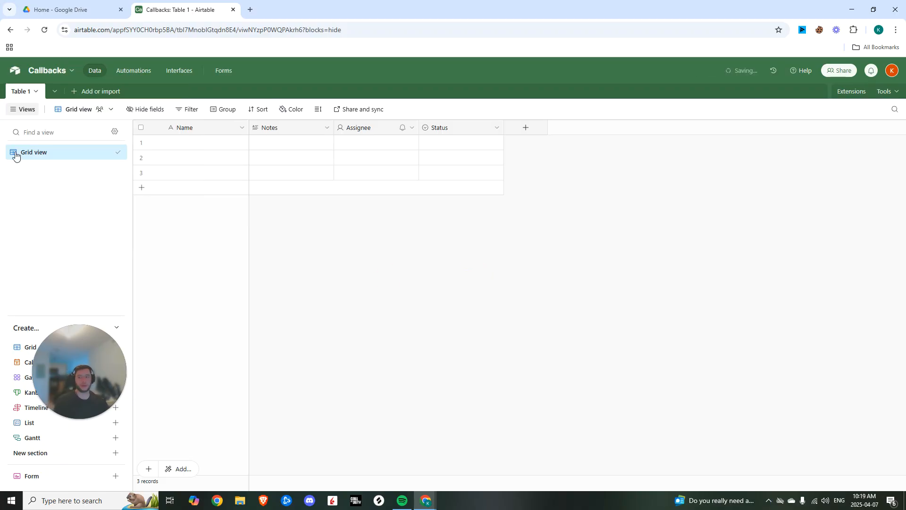
Rename the Notes field as Phone Number and change its type to Single line text
{"action": "right_click", "coordinate": [284, 129]}
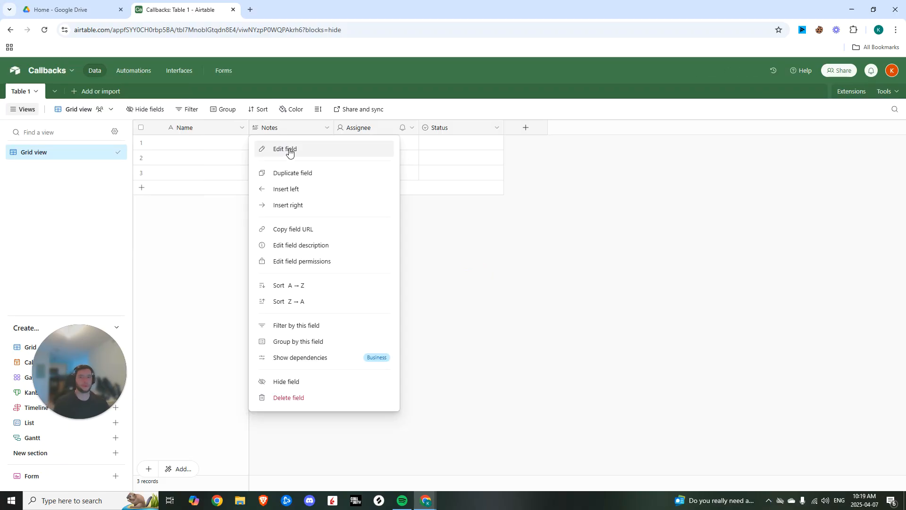
{"action": "left_click", "coordinate": [290, 150]}
{"action": "double_click", "coordinate": [296, 152]}
{"action": "type", "text": "P"}
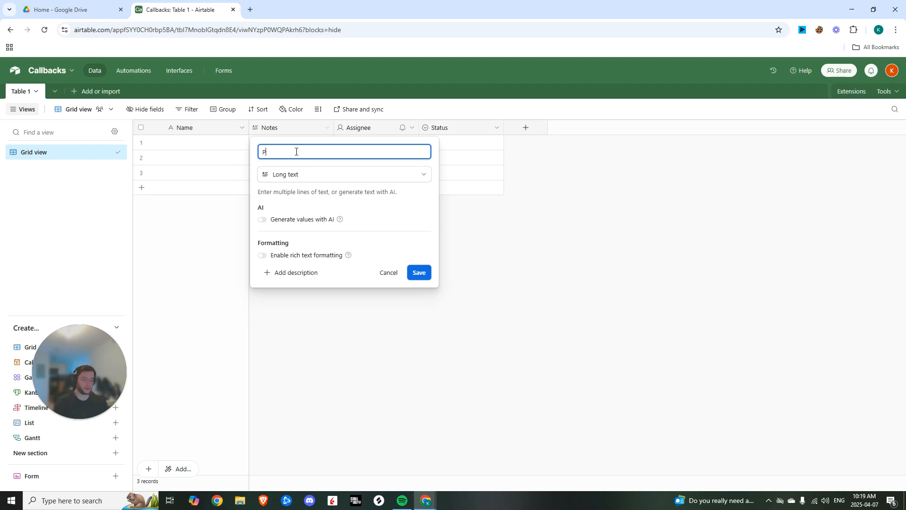
{"action": "type", "text": "hone Number"}
{"action": "left_click", "coordinate": [363, 234]}
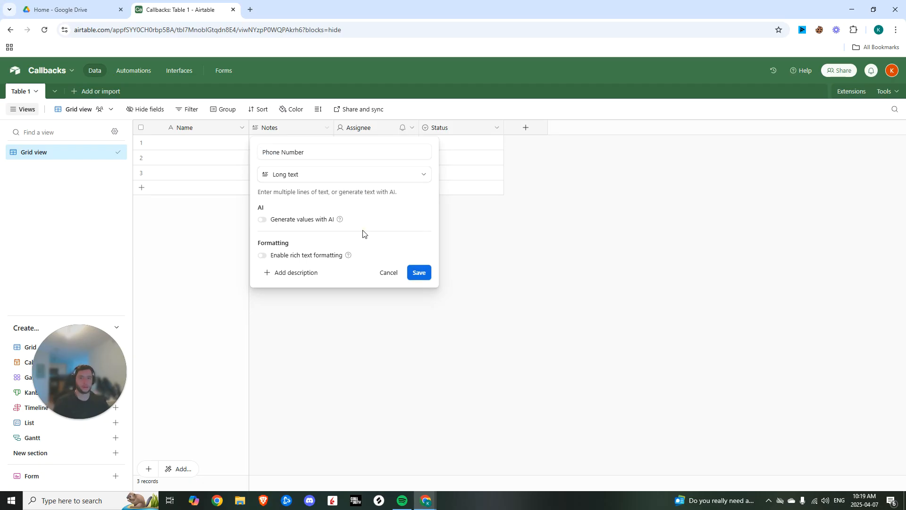
{"action": "left_click", "coordinate": [337, 176]}
{"action": "left_click", "coordinate": [310, 221]}
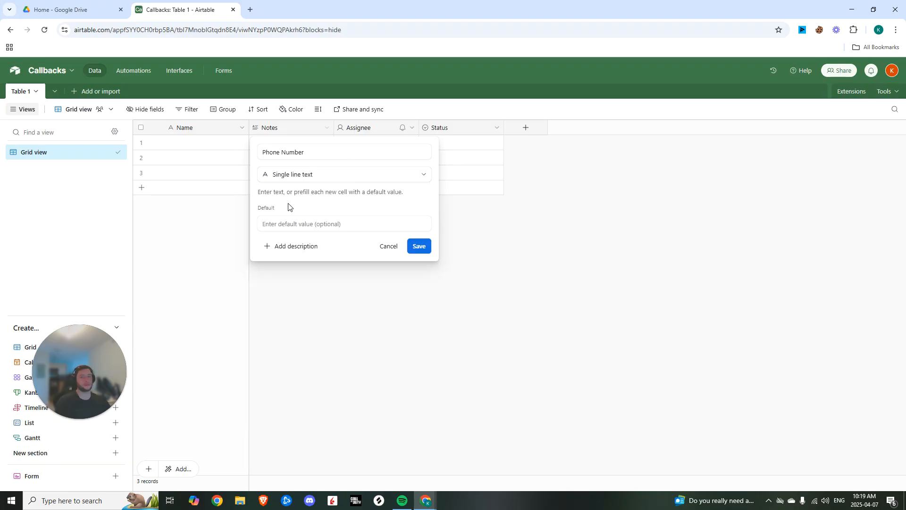
Try the Phone number field type for the Phone Number field and check its number format
{"action": "left_click", "coordinate": [318, 174]}
{"action": "scroll", "coordinate": [309, 301], "scroll_direction": "down", "scroll_amount": 1}
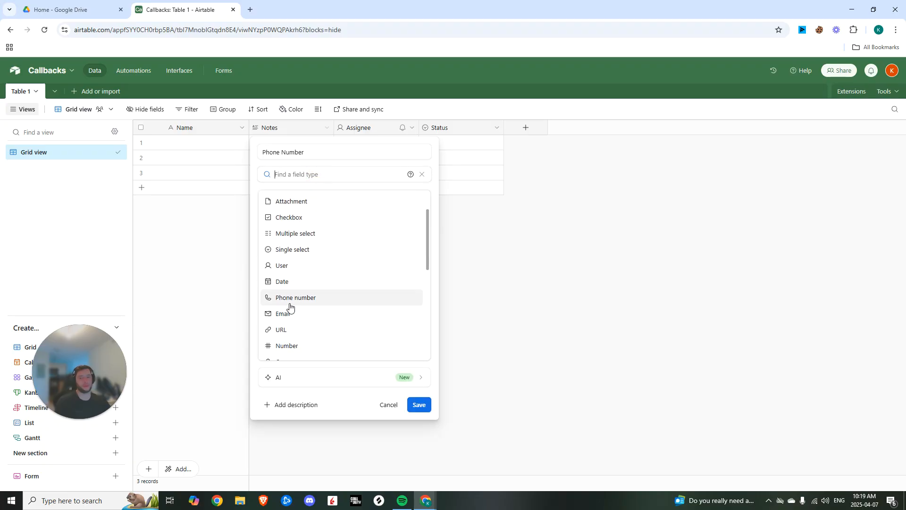
{"action": "left_click", "coordinate": [292, 297]}
{"action": "left_click_drag", "start_coordinate": [346, 191], "coordinate": [365, 190]}
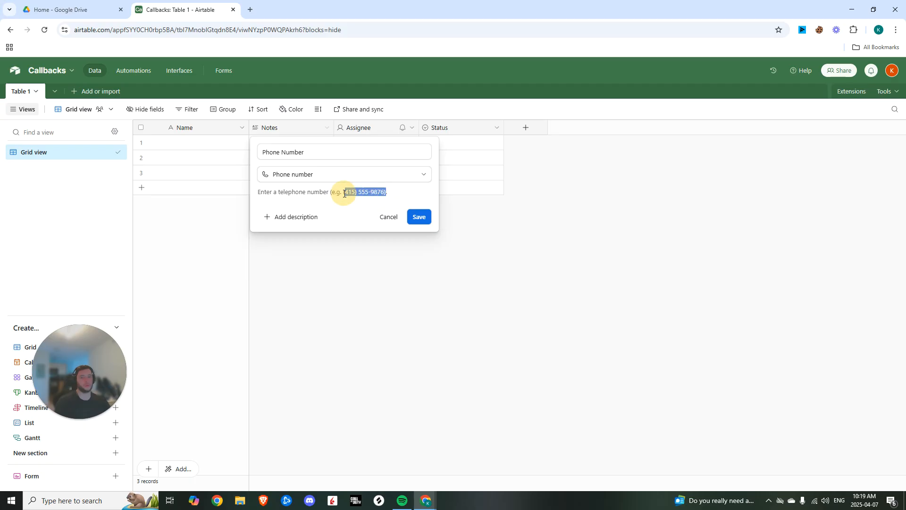
{"action": "left_click", "coordinate": [345, 190]}
Return the Phone Number field to the Single line text type and save the field
{"action": "left_click", "coordinate": [374, 175]}
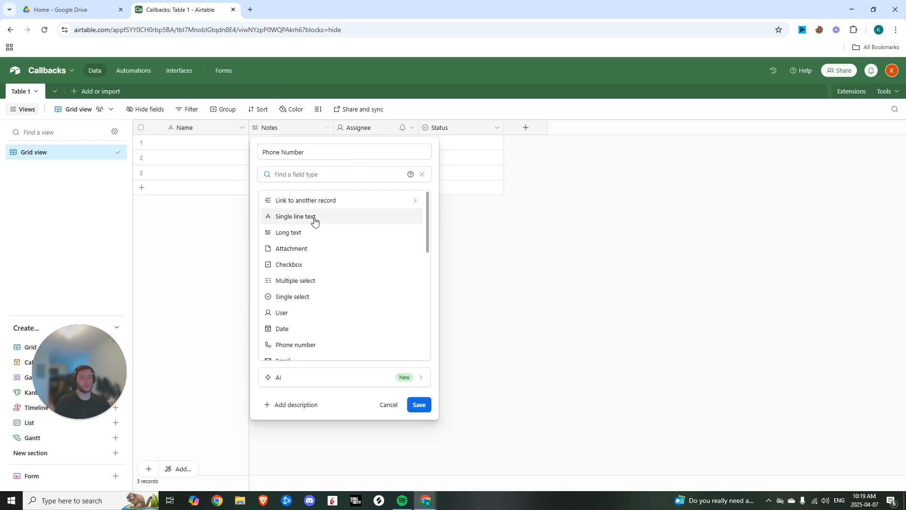
{"action": "left_click", "coordinate": [313, 217]}
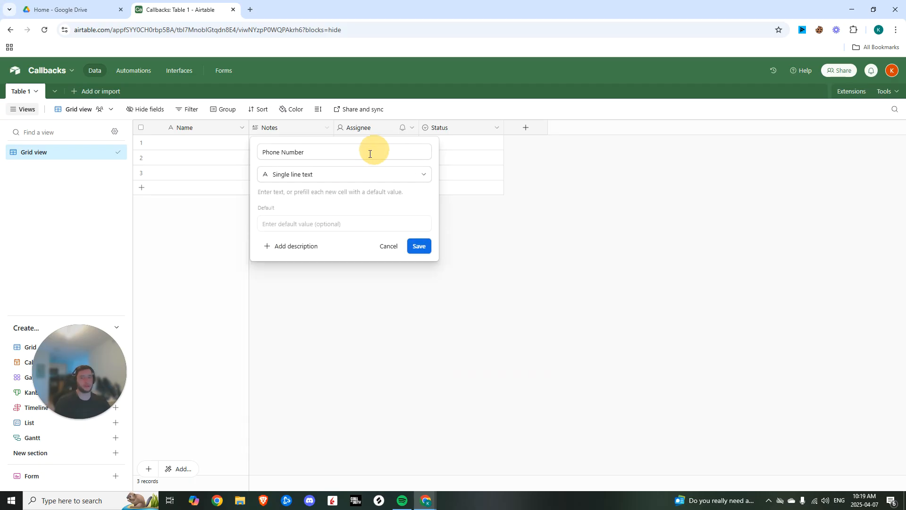
{"action": "left_click", "coordinate": [414, 252]}
Rename the Assignee field as Callback Time and change its type to Date
{"action": "double_click", "coordinate": [411, 126]}
{"action": "type", "text": "Callback Time"}
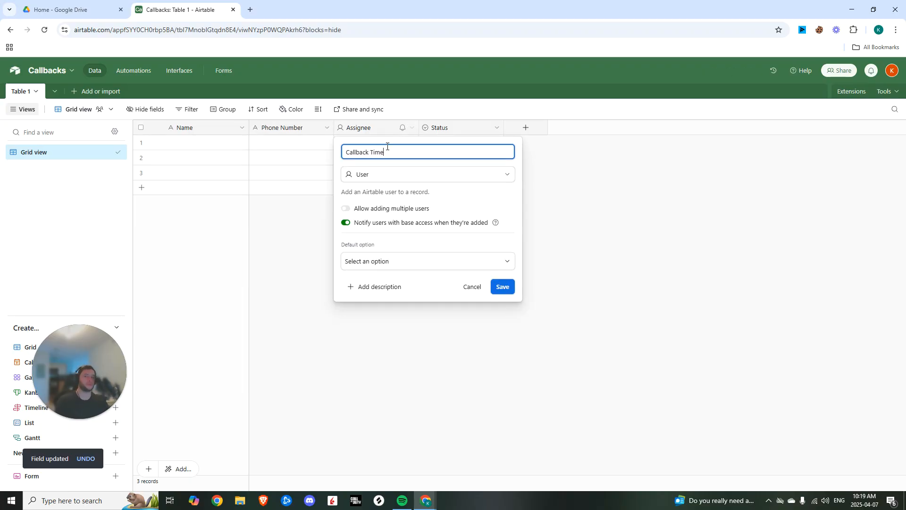
{"action": "left_click", "coordinate": [405, 175]}
{"action": "scroll", "coordinate": [394, 297], "scroll_direction": "down", "scroll_amount": 2}
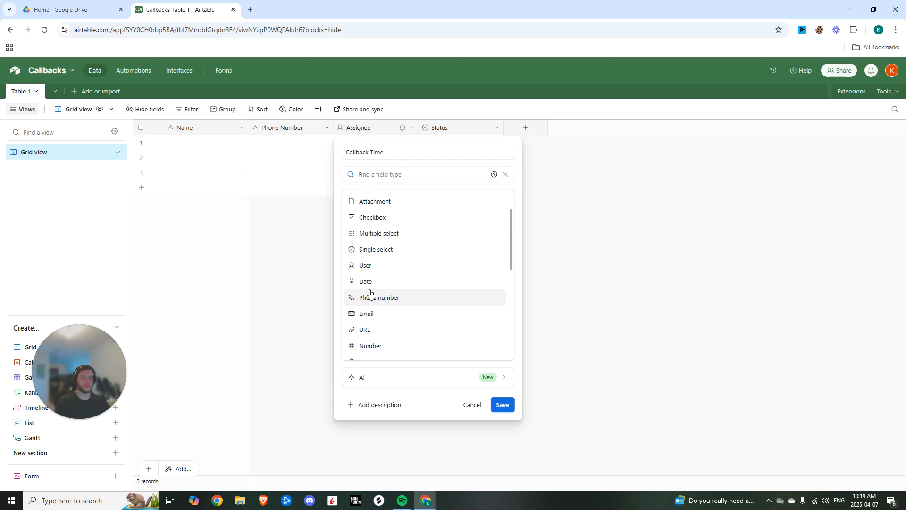
{"action": "left_click", "coordinate": [366, 281]}
Include the time and display the time zone in the Callback Time field, and save it
{"action": "left_click", "coordinate": [358, 243]}
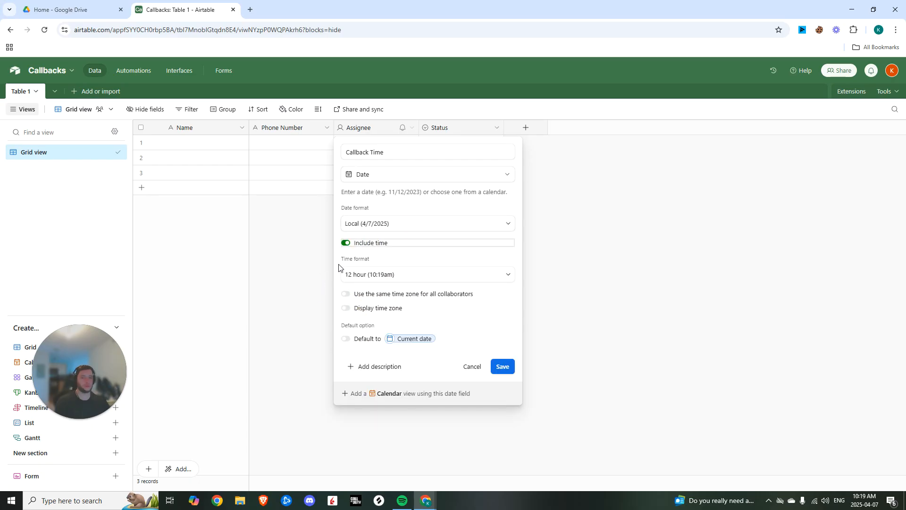
{"action": "left_click", "coordinate": [396, 309]}
{"action": "left_click", "coordinate": [496, 367]}
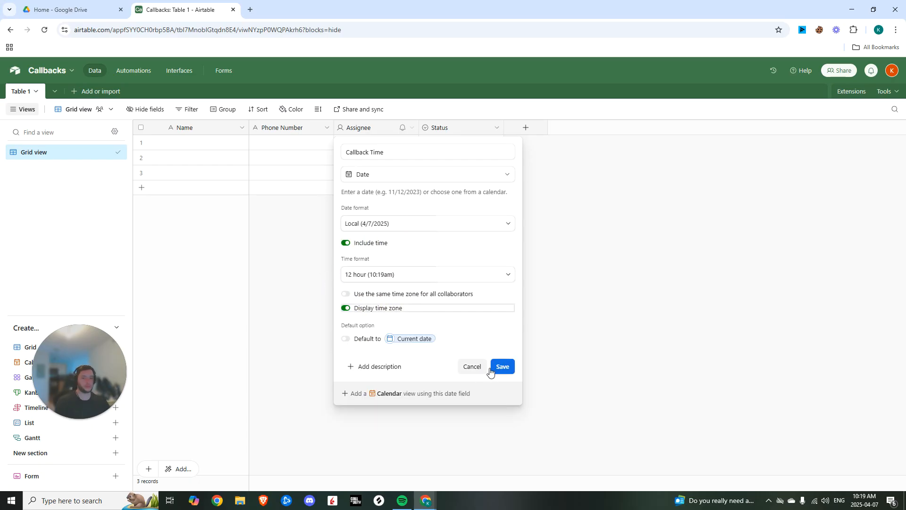
Turn the Status field into a Formula field named Ready To Post: IF({Callback Time} = BLANK(), 0, IF(NOW() >= {Callback Time}, 1, 0))
{"action": "left_click", "coordinate": [494, 133]}
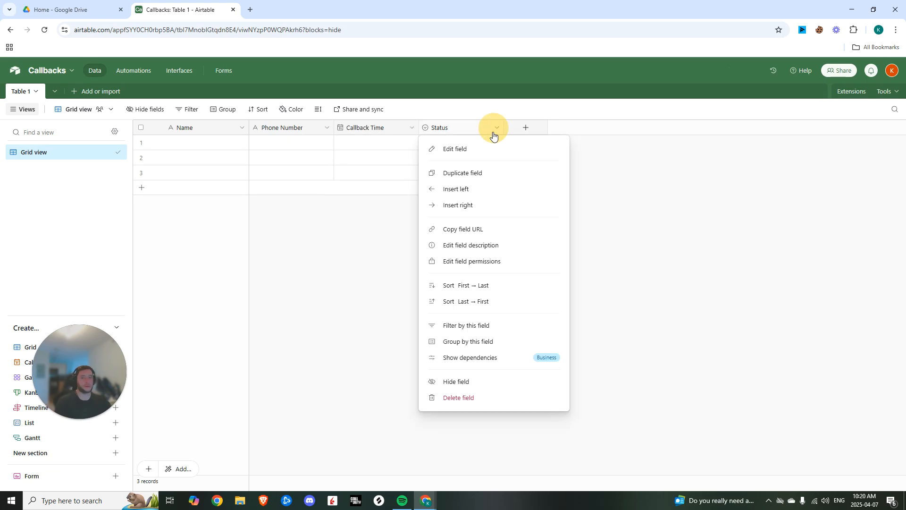
{"action": "left_click", "coordinate": [455, 149]}
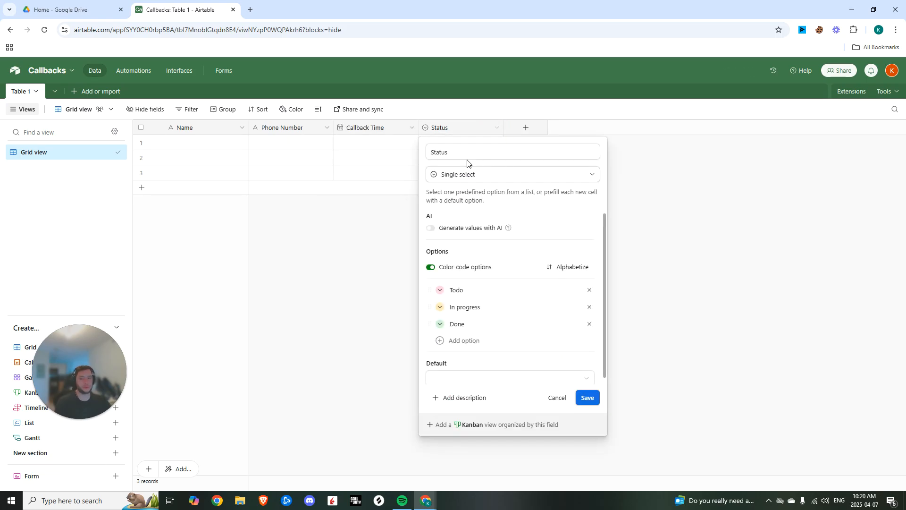
{"action": "scroll", "coordinate": [485, 278], "scroll_direction": "down", "scroll_amount": 1}
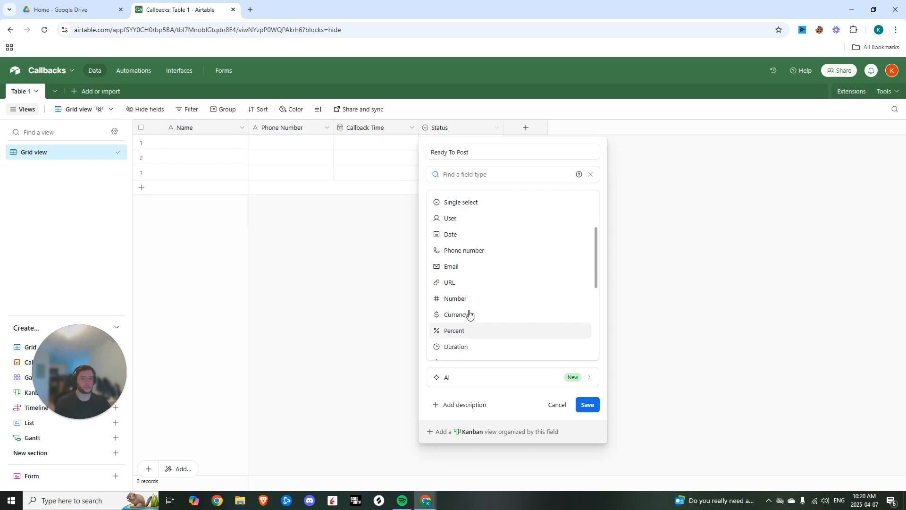
{"action": "scroll", "coordinate": [466, 270], "scroll_direction": "down", "scroll_amount": 2}
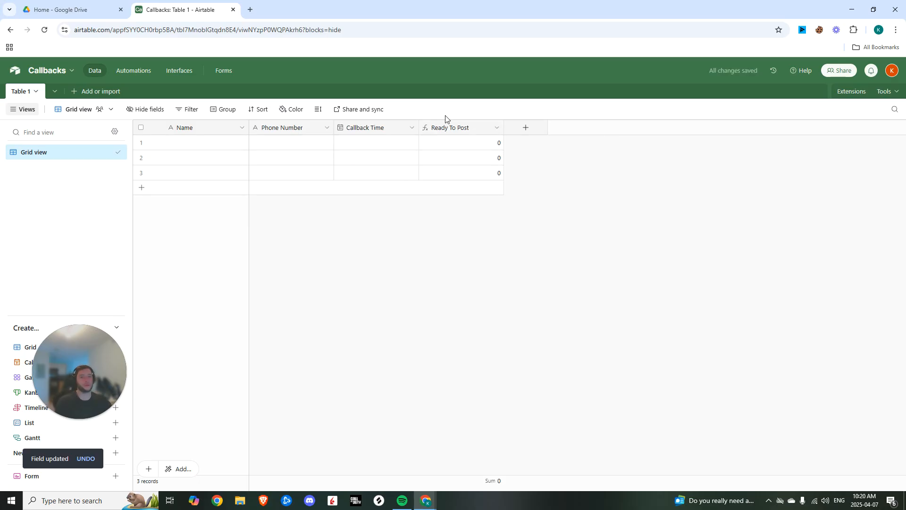
Reopen the Ready To Post formula and examine how it handles a blank Callback Time
{"action": "double_click", "coordinate": [450, 127]}
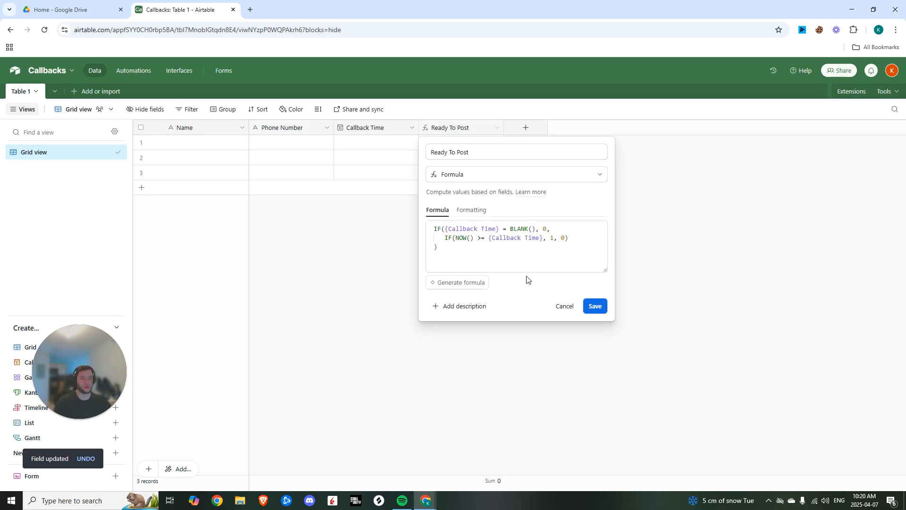
{"action": "left_click_drag", "start_coordinate": [450, 250], "coordinate": [421, 224]}
{"action": "left_click", "coordinate": [477, 238]}
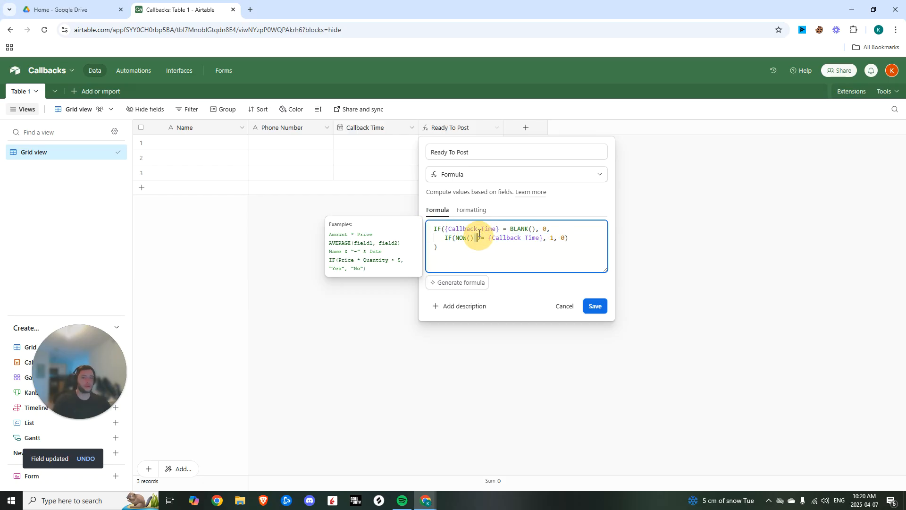
{"action": "triple_click", "coordinate": [478, 229]}
{"action": "left_click", "coordinate": [534, 231]}
{"action": "left_click_drag", "start_coordinate": [535, 231], "coordinate": [549, 227]}
{"action": "left_click", "coordinate": [543, 230]}
Examine the formula's comparison of NOW() with Callback Time and save the Ready To Post field
{"action": "left_click_drag", "start_coordinate": [455, 239], "coordinate": [475, 243]}
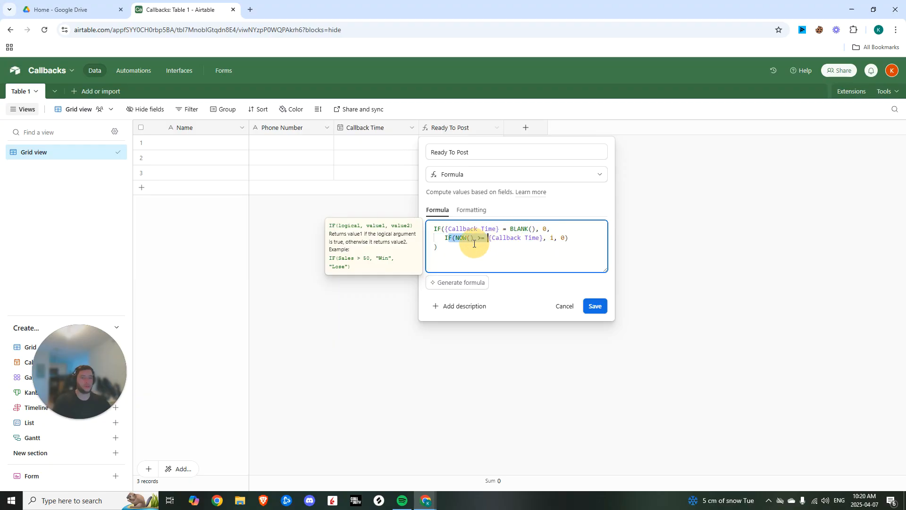
{"action": "left_click", "coordinate": [474, 238]}
{"action": "double_click", "coordinate": [472, 240]}
{"action": "left_click", "coordinate": [473, 243]}
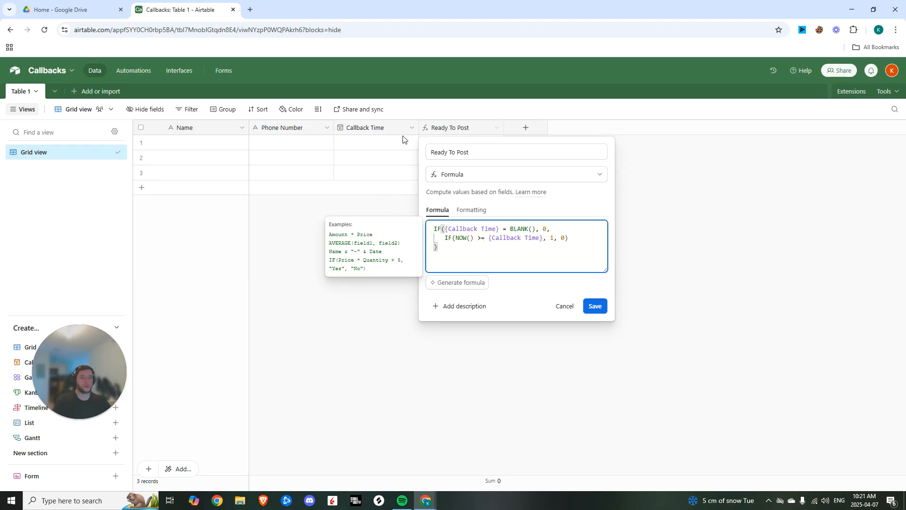
{"action": "left_click_drag", "start_coordinate": [476, 238], "coordinate": [549, 237]}
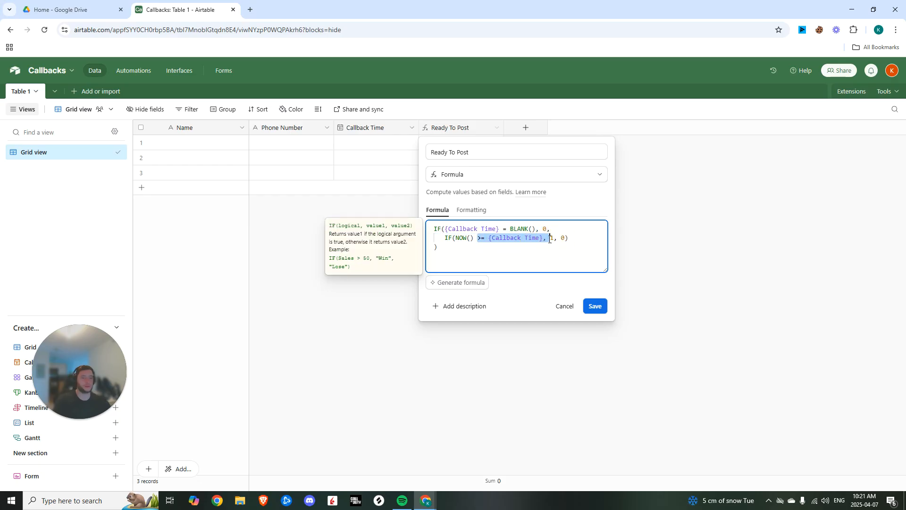
{"action": "left_click", "coordinate": [550, 239]}
{"action": "left_click", "coordinate": [595, 306]}
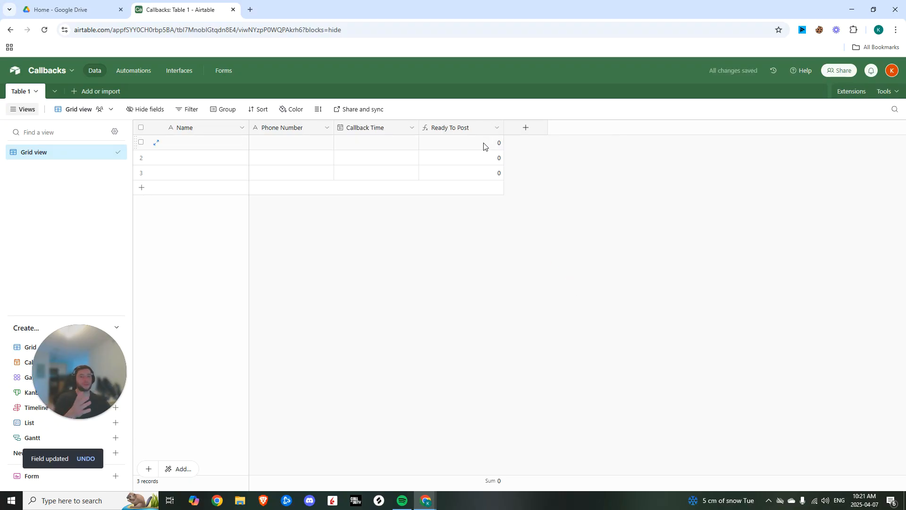
Start an automation in the Callbacks base with the trigger "When a record matches conditions"
{"action": "left_click", "coordinate": [133, 72]}
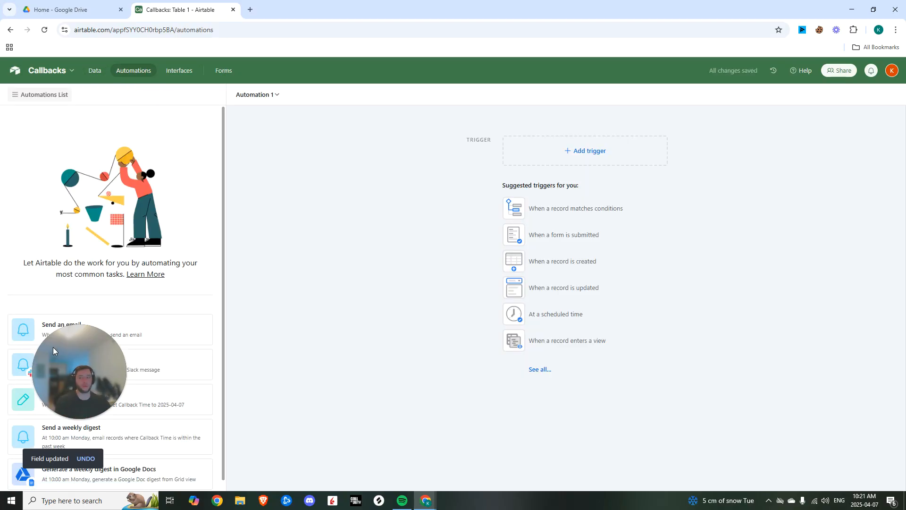
{"action": "left_click_drag", "start_coordinate": [81, 338], "coordinate": [115, 222]}
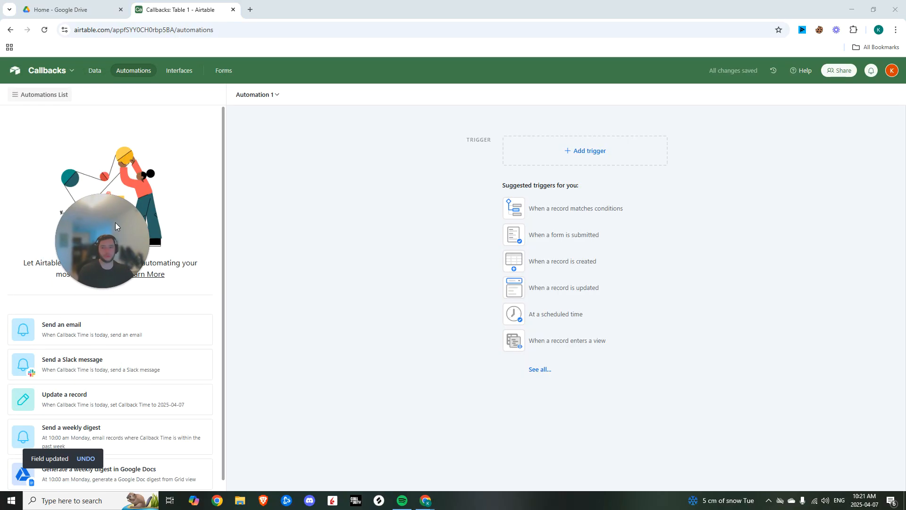
{"action": "left_click", "coordinate": [541, 148]}
{"action": "left_click", "coordinate": [560, 176]}
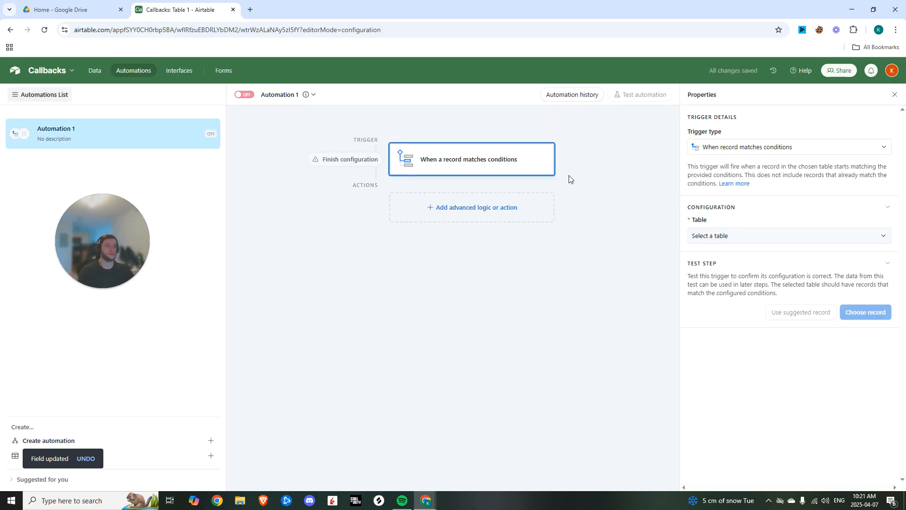
Configure the trigger for Table 1 with the condition Ready To Post = 1
{"action": "left_click", "coordinate": [717, 233]}
{"action": "left_click", "coordinate": [718, 250]}
{"action": "left_click", "coordinate": [716, 271]}
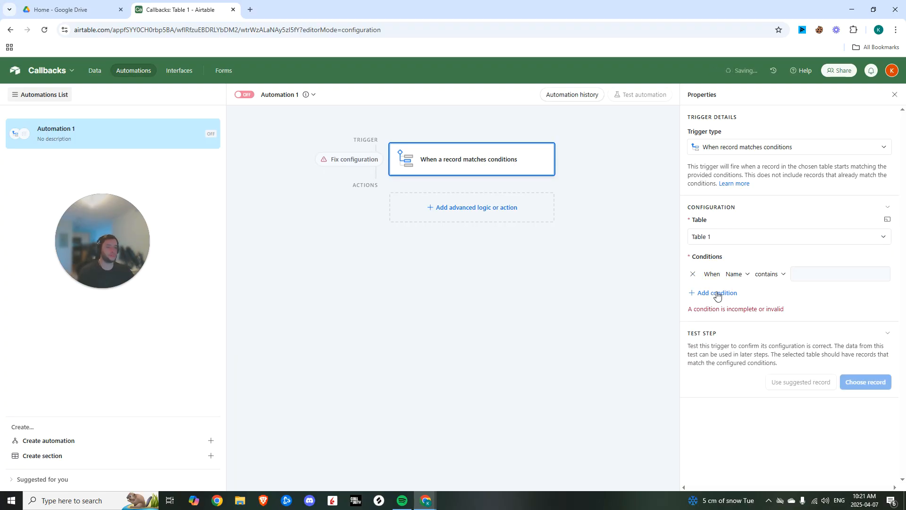
{"action": "left_click", "coordinate": [738, 274]}
{"action": "left_click", "coordinate": [755, 350]}
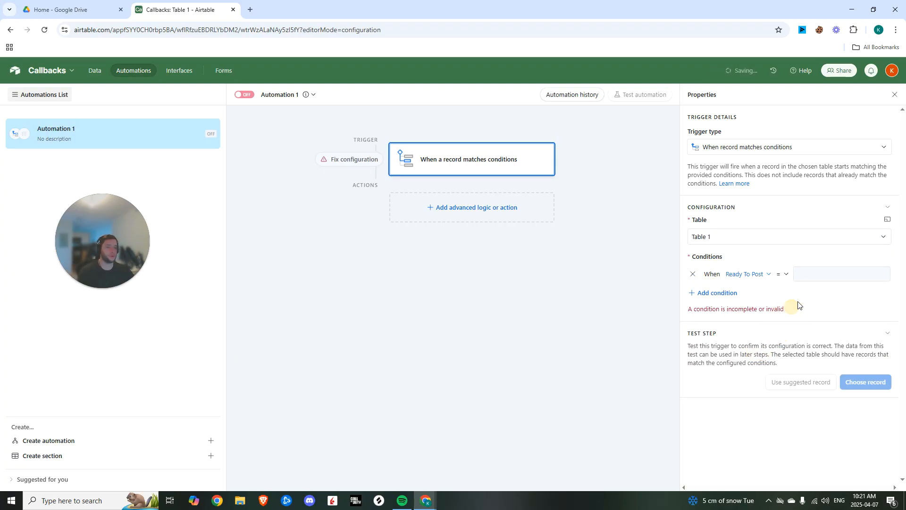
{"action": "left_click", "coordinate": [808, 275]}
{"action": "left_click", "coordinate": [805, 300]}
Add a Run script action that reads input.config() and fetches "WEBHOOK" + "?recordId=" + params.recordId + "&action=callback"
{"action": "left_click", "coordinate": [474, 208]}
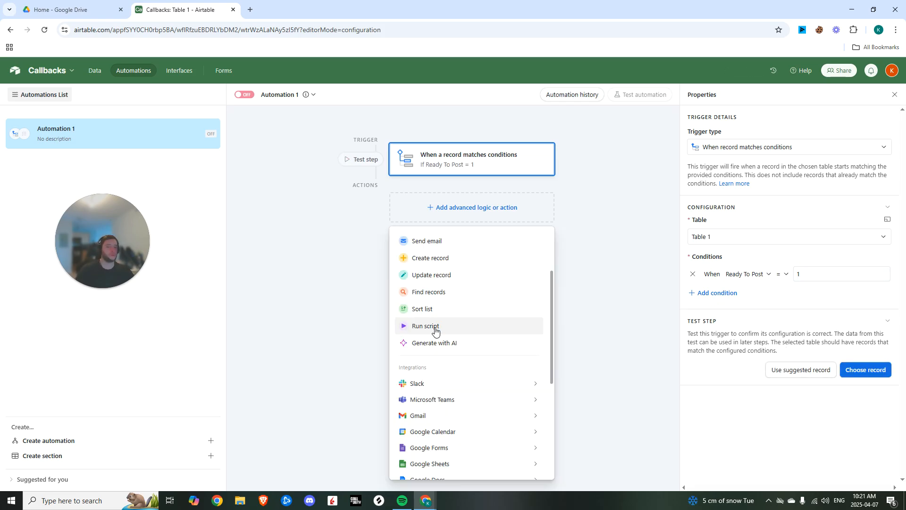
{"action": "left_click", "coordinate": [435, 332]}
{"action": "key", "text": "ctrl+a"}
{"action": "key", "text": "BackSpace"}
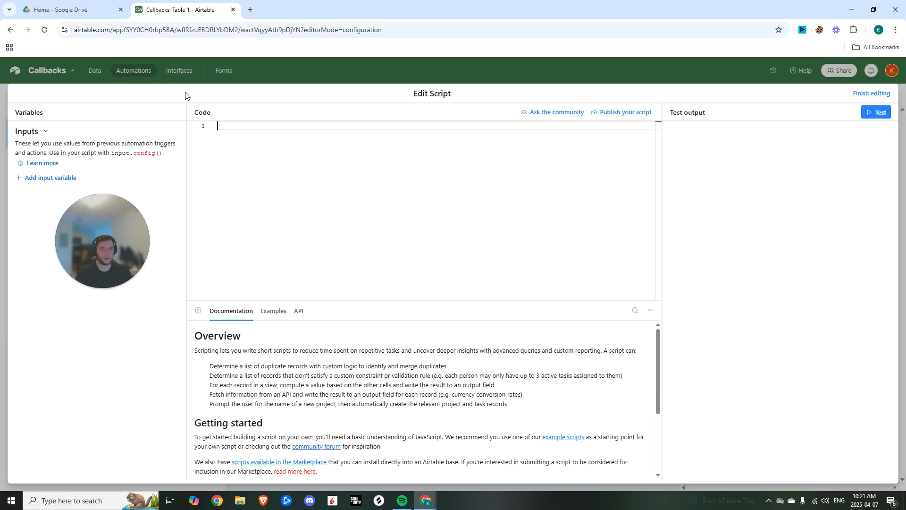
{"action": "type", "text": "let params = input.config(); await fetch(\"\" + \"?recordId=\" + params.recordId + \"&action=callback\");"}
{"action": "left_click", "coordinate": [266, 135]}
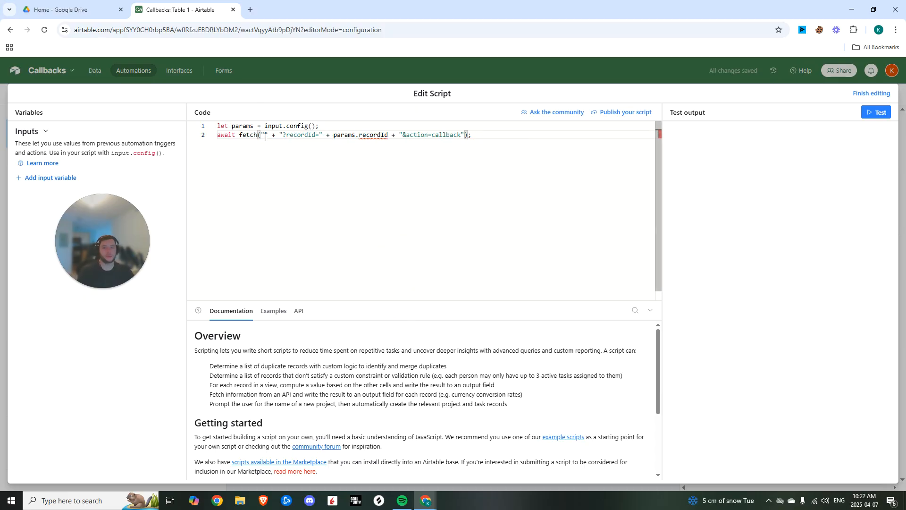
{"action": "type", "text": "WEBHOOK"}
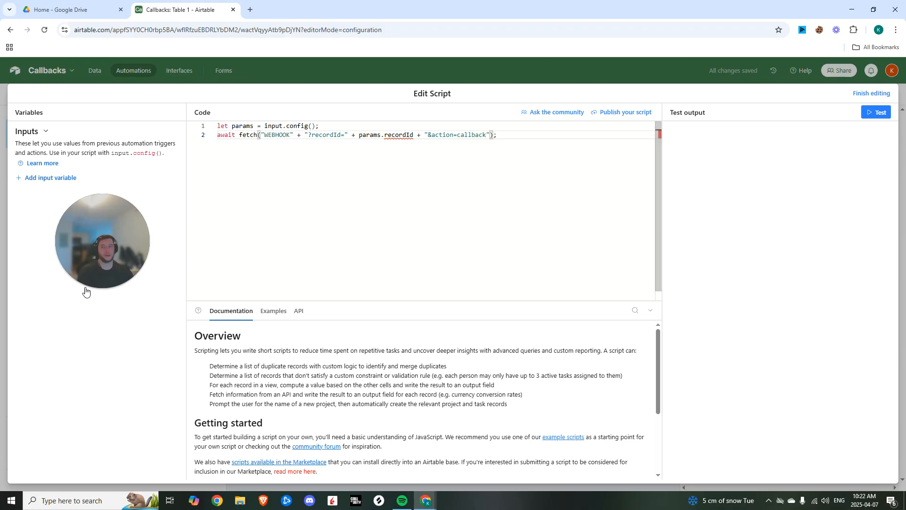
Add a script input variable named recordId with the trigger's Airtable record ID as its value
{"action": "left_click", "coordinate": [39, 179]}
{"action": "left_click", "coordinate": [50, 197]}
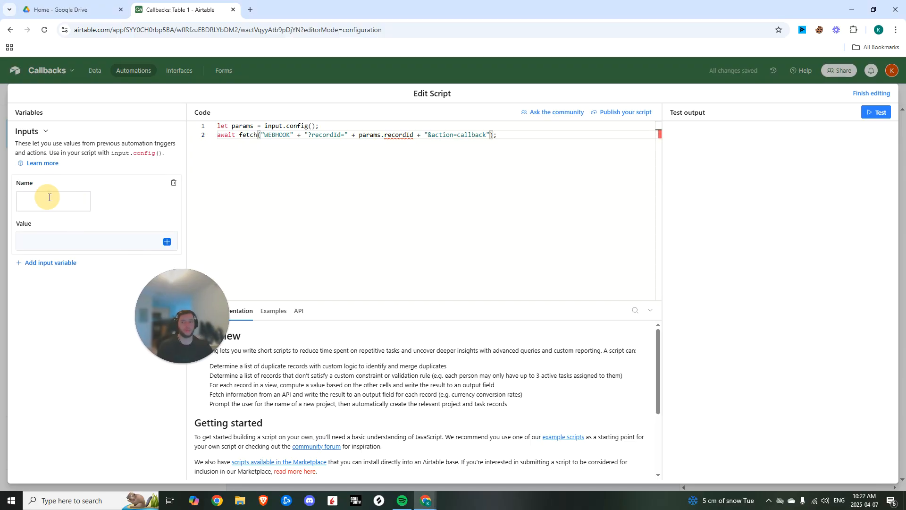
{"action": "type", "text": "recordId"}
{"action": "left_click", "coordinate": [84, 242]}
{"action": "left_click", "coordinate": [167, 241]}
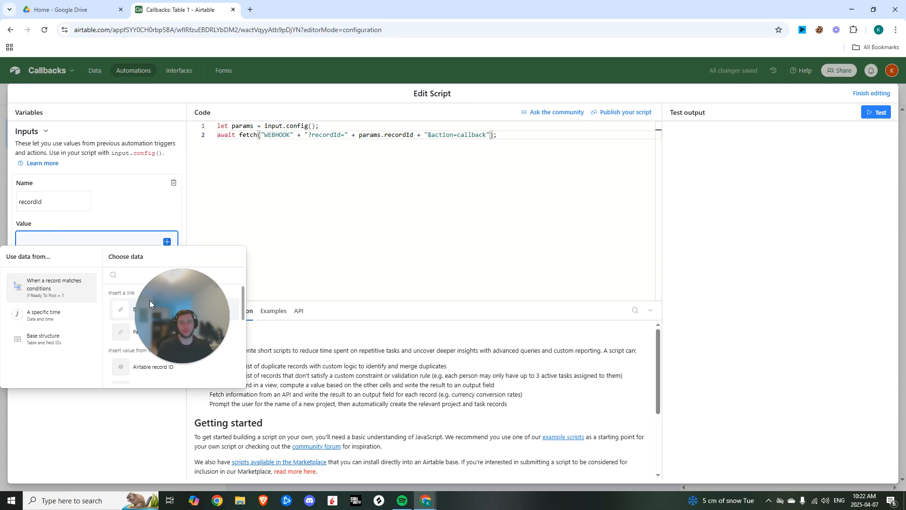
{"action": "left_click", "coordinate": [166, 366]}
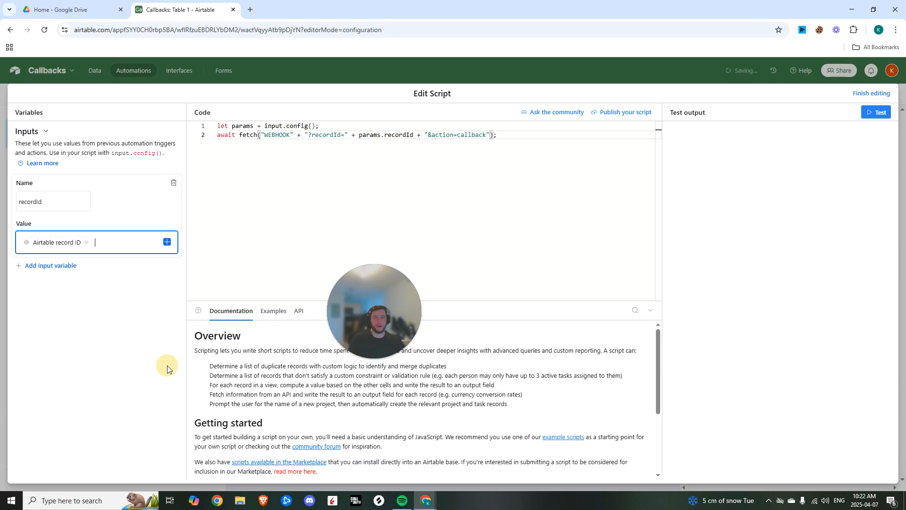
{"action": "left_click", "coordinate": [42, 307]}
{"action": "left_click_drag", "start_coordinate": [381, 320], "coordinate": [51, 426]}
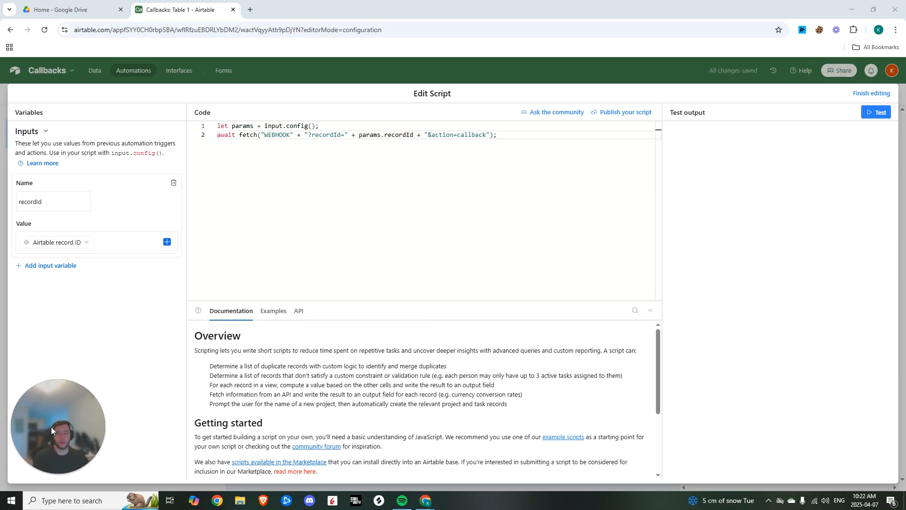
Open n8n in a new browser tab and name the new workflow Callbacks Demo
{"action": "left_click", "coordinate": [250, 10]}
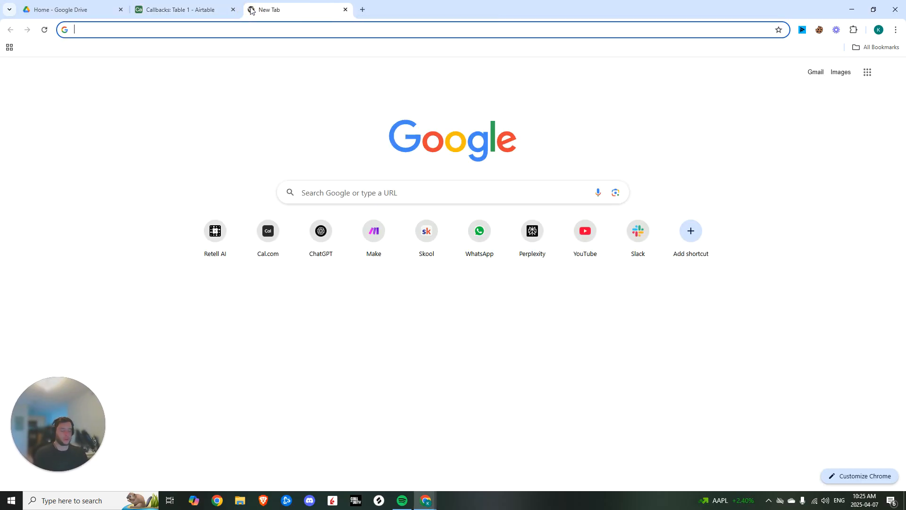
{"action": "type", "text": "n8n"}
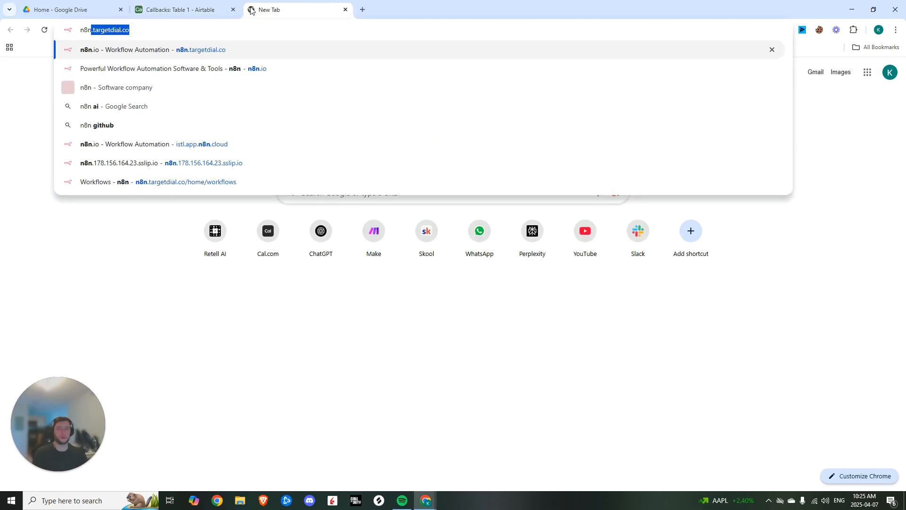
{"action": "key", "text": "Return"}
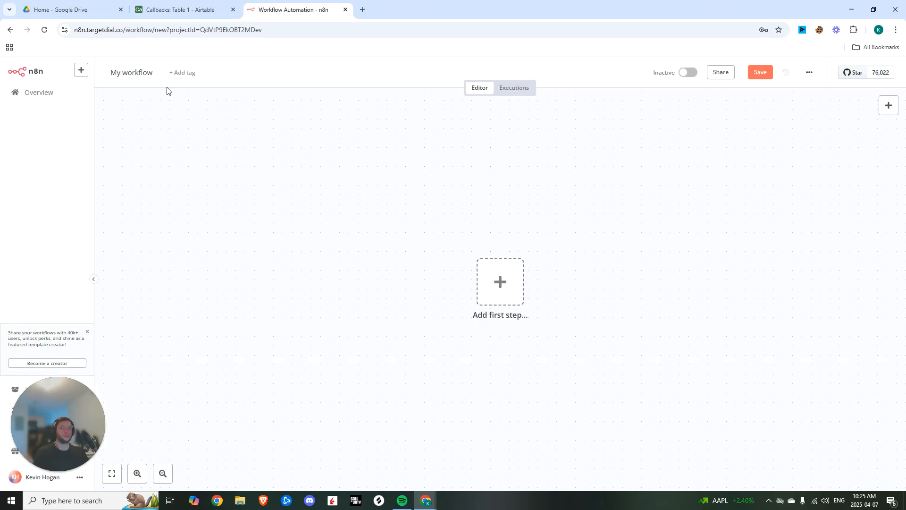
{"action": "left_click", "coordinate": [137, 71]}
{"action": "type", "text": "Callbacks Demo"}
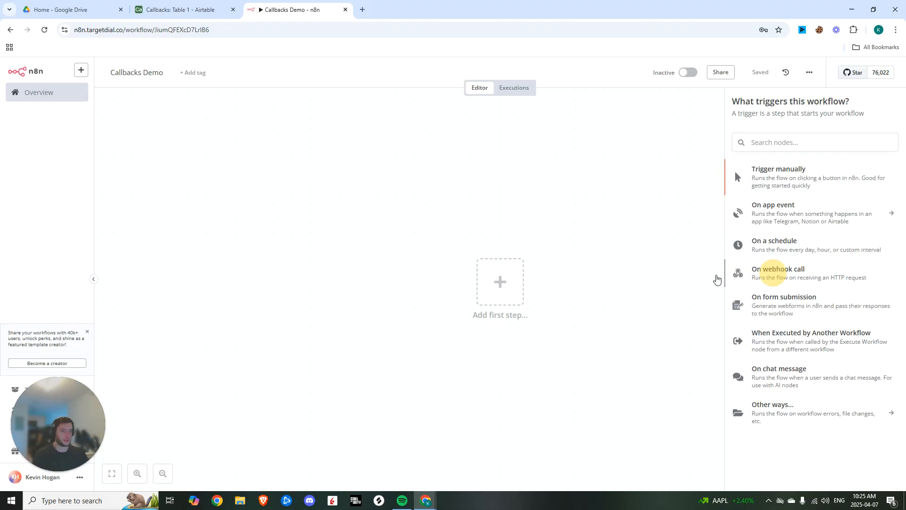
Add a webhook trigger to the workflow, set its HTTP method to POST and copy its production URL
{"action": "left_click", "coordinate": [718, 276]}
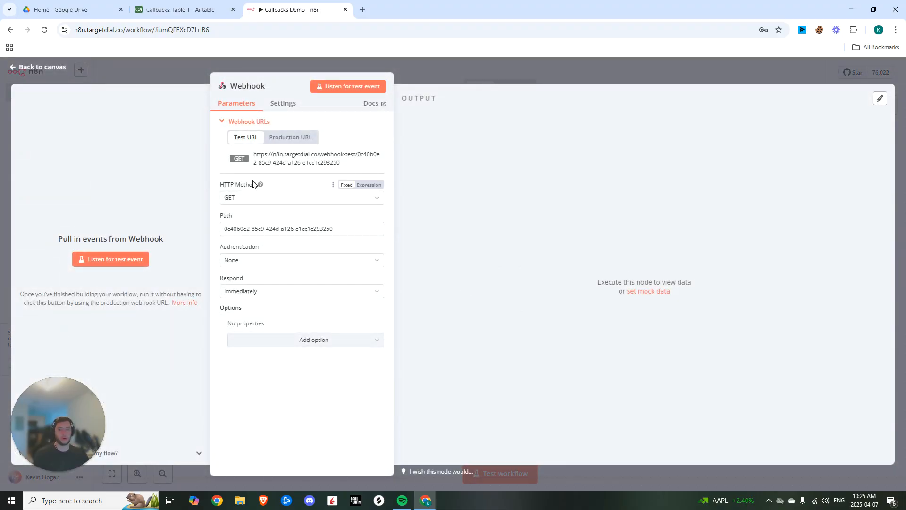
{"action": "left_click", "coordinate": [291, 137]}
{"action": "left_click", "coordinate": [302, 159]}
{"action": "left_click", "coordinate": [278, 198]}
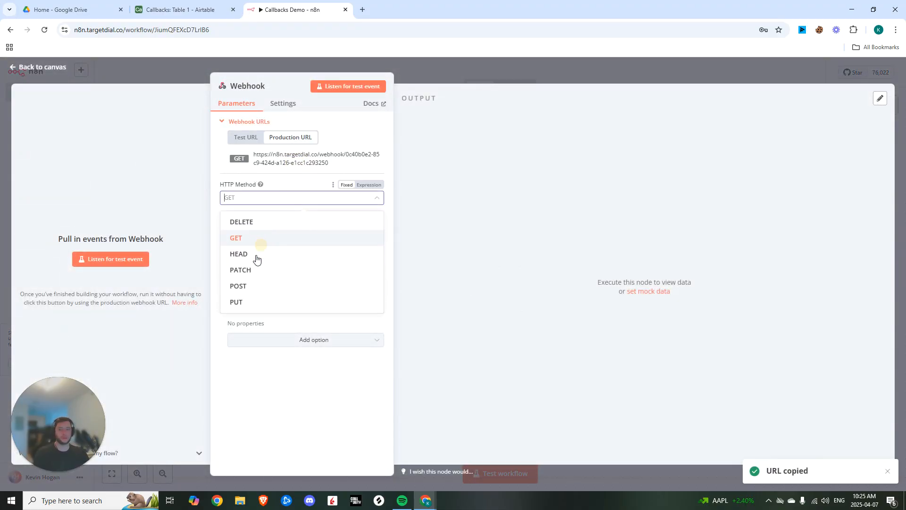
{"action": "left_click", "coordinate": [240, 285]}
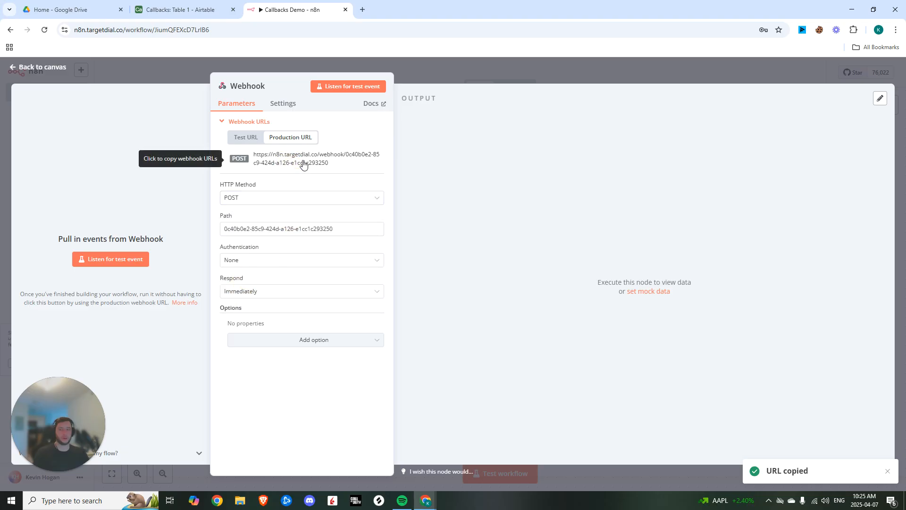
{"action": "left_click", "coordinate": [303, 163]}
Back in Airtable, replace the WEBHOOK placeholder in the script with the copied production URL and finish editing
{"action": "key", "text": "ctrl+shift+Tab"}
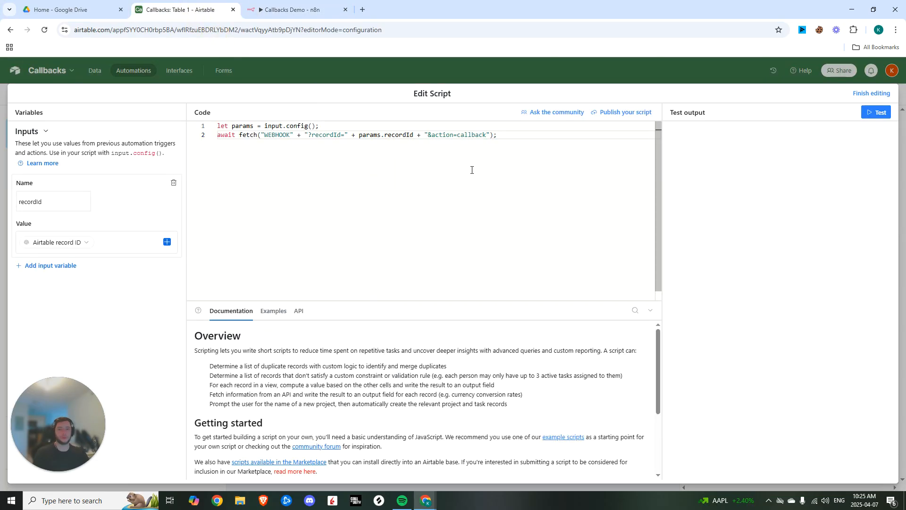
{"action": "double_click", "coordinate": [291, 136]}
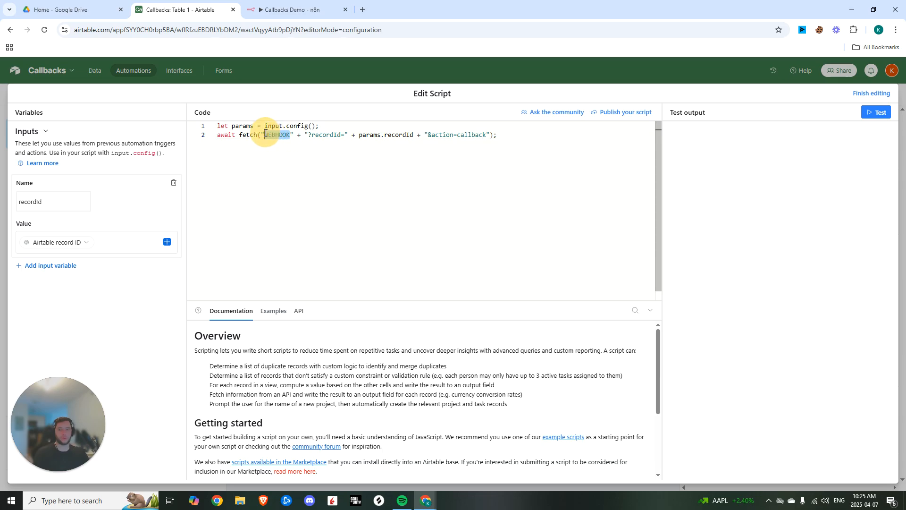
{"action": "key", "text": "ctrl+v"}
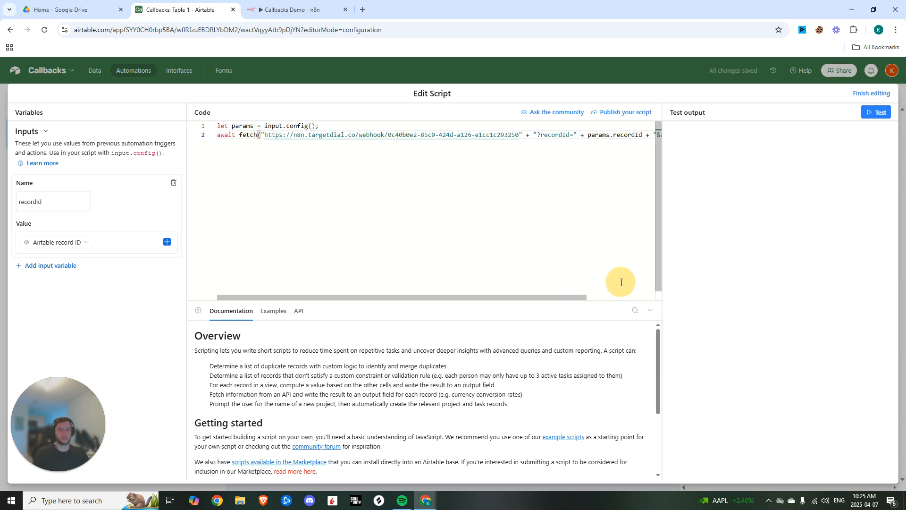
{"action": "mouse_move", "coordinate": [406, 293]}
{"action": "left_mouse_down"}
{"action": "mouse_move", "coordinate": [510, 300]}
{"action": "mouse_move", "coordinate": [412, 301]}
{"action": "left_mouse_up"}
{"action": "left_click", "coordinate": [871, 94]}
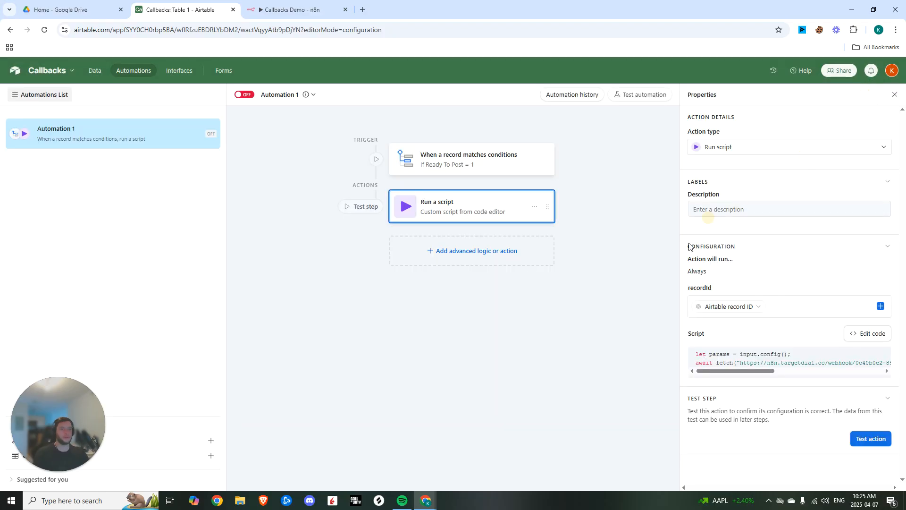
Rename the automation Place Callback and turn it on
{"action": "left_click", "coordinate": [650, 304]}
{"action": "left_click", "coordinate": [280, 95]}
{"action": "type", "text": "Place Callback"}
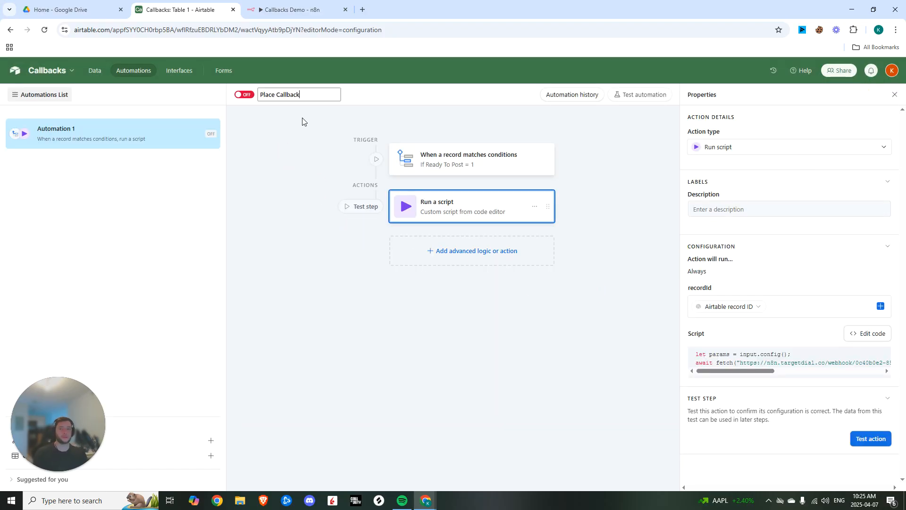
{"action": "left_click", "coordinate": [244, 94]}
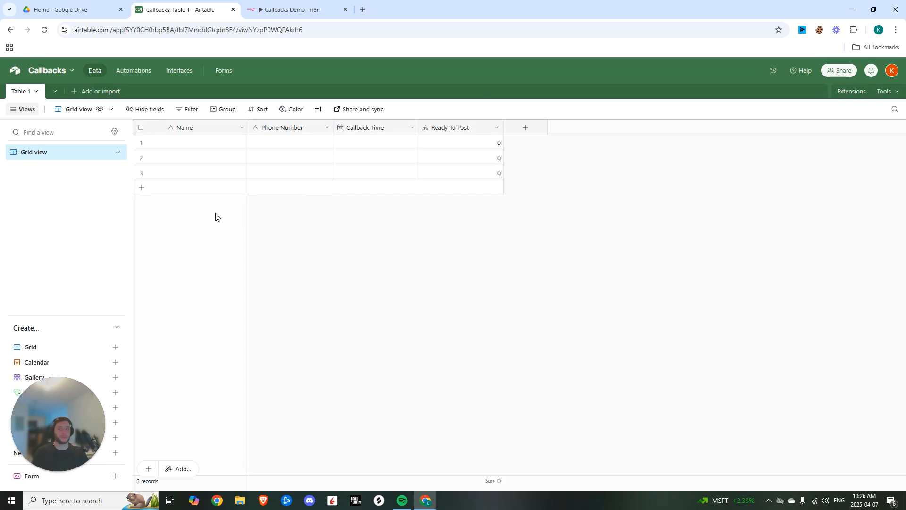
Rename Table 1's primary Name field to ID and change its type to Autonumber
{"action": "left_click", "coordinate": [242, 128]}
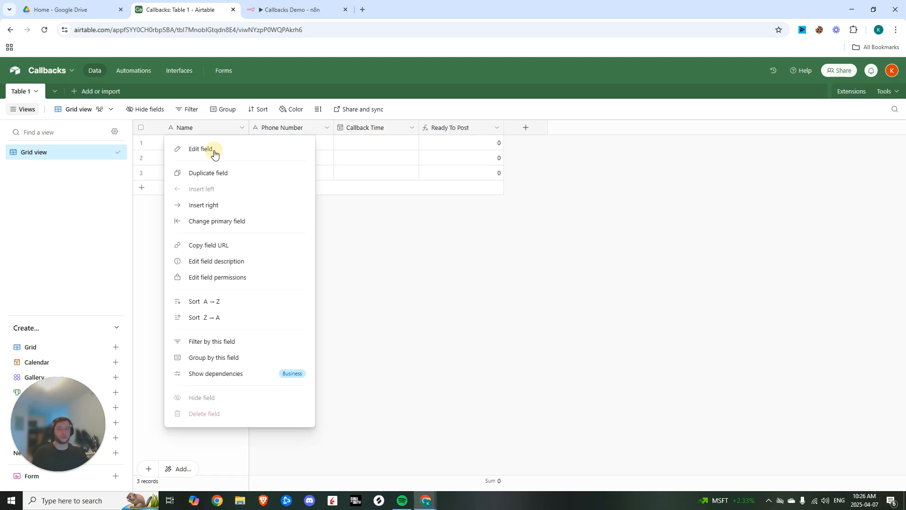
{"action": "left_click", "coordinate": [212, 150]}
{"action": "double_click", "coordinate": [203, 152]}
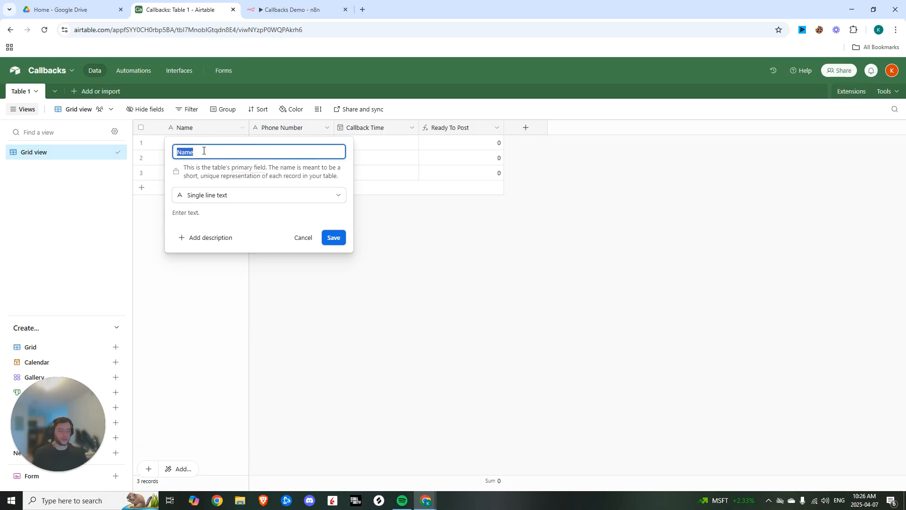
{"action": "type", "text": "ID"}
{"action": "left_click", "coordinate": [227, 195]}
{"action": "scroll", "coordinate": [235, 281], "scroll_direction": "down", "scroll_amount": 3}
{"action": "left_click", "coordinate": [217, 357]}
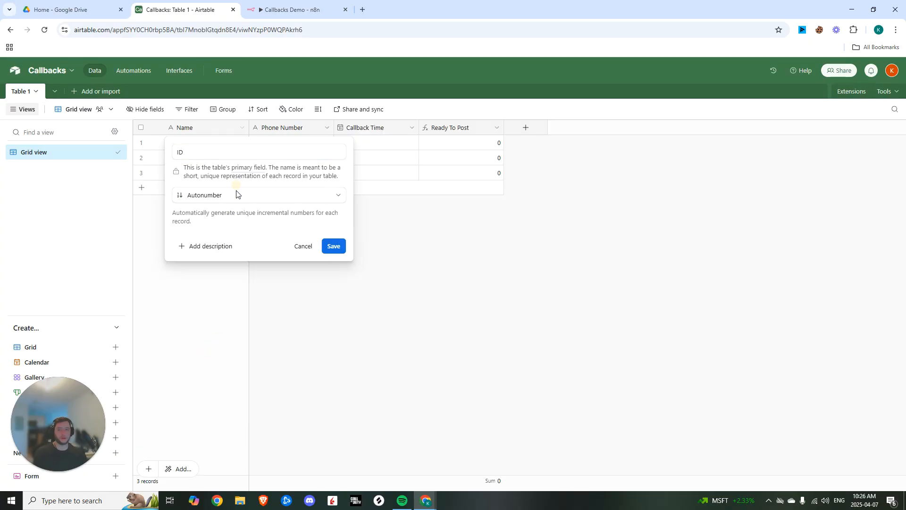
{"action": "left_click", "coordinate": [334, 247]}
Create a single line text field named First Name and move it between ID and Phone Number
{"action": "left_click", "coordinate": [536, 128]}
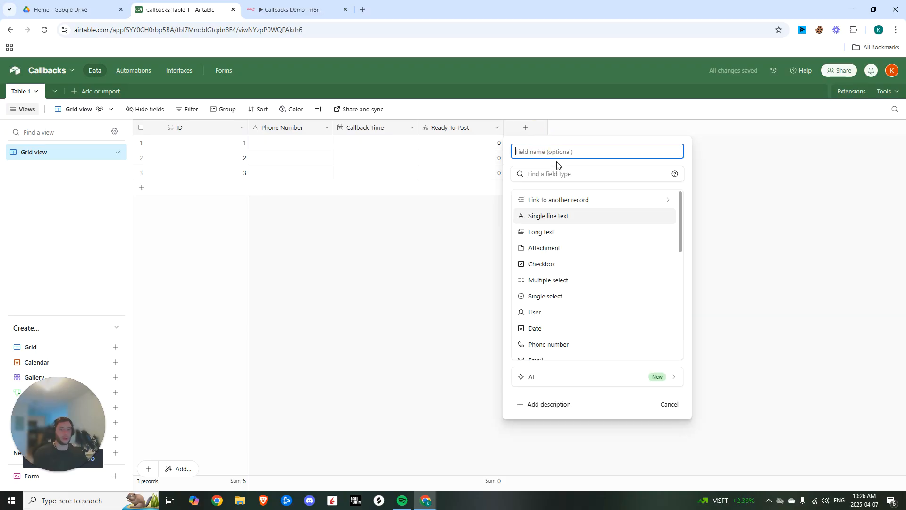
{"action": "type", "text": "NameName"}
{"action": "left_click", "coordinate": [549, 216]}
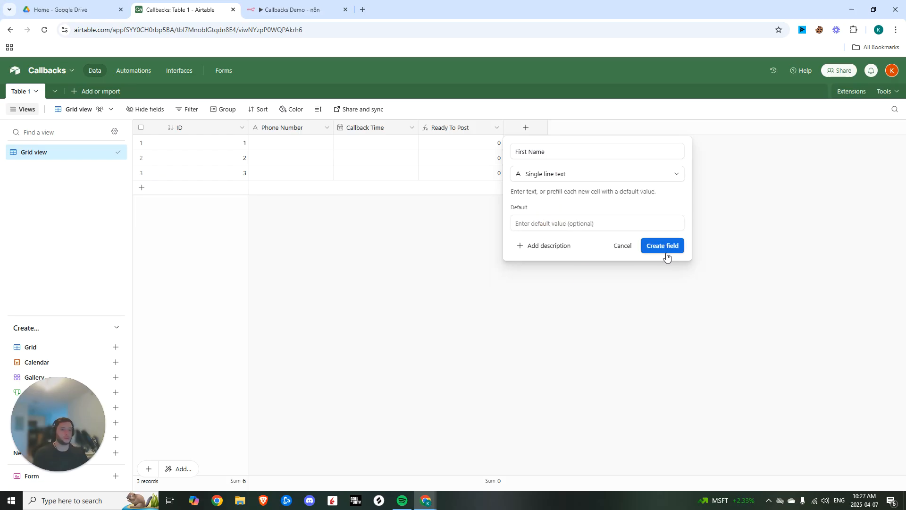
{"action": "left_click", "coordinate": [665, 253]}
{"action": "left_click_drag", "start_coordinate": [536, 127], "coordinate": [257, 132]}
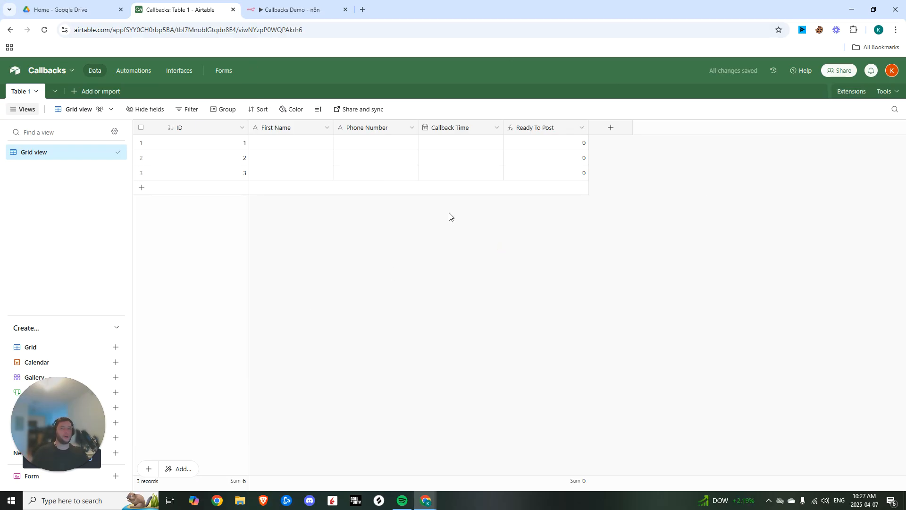
Switch to the n8n workflow and add an HTTP Request node after the Webhook
{"action": "key", "text": "ctrl+Tab"}
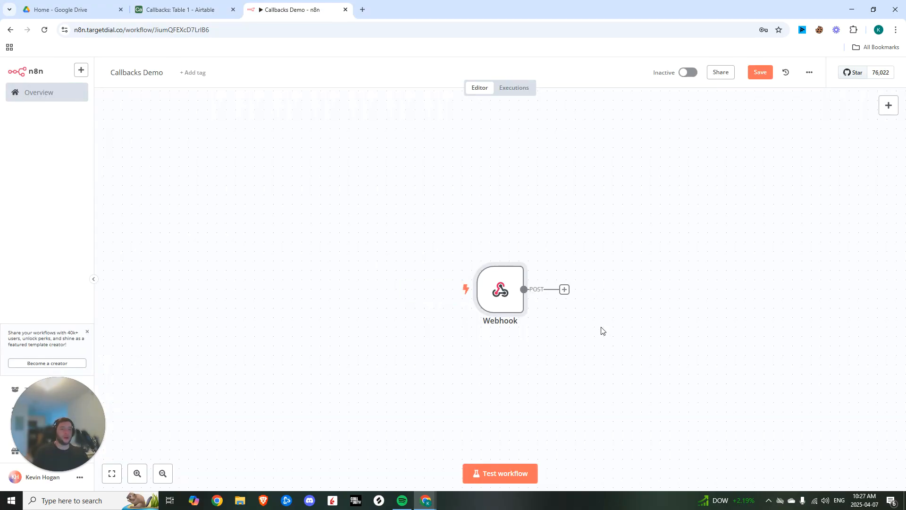
{"action": "left_click", "coordinate": [491, 236]}
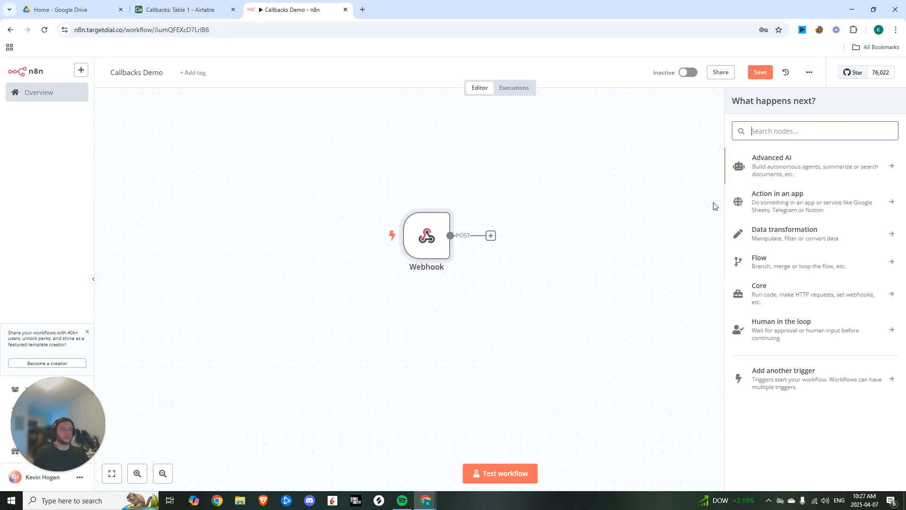
{"action": "type", "text": "http"}
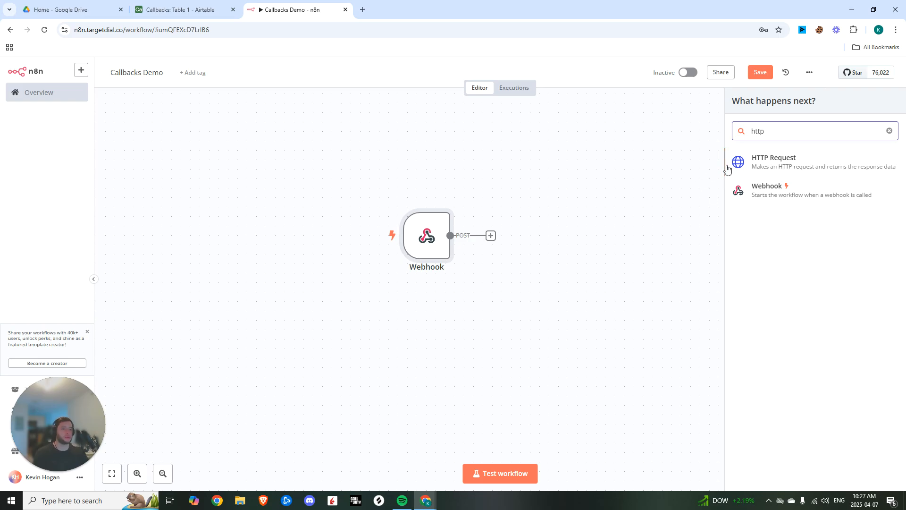
{"action": "left_click", "coordinate": [727, 168]}
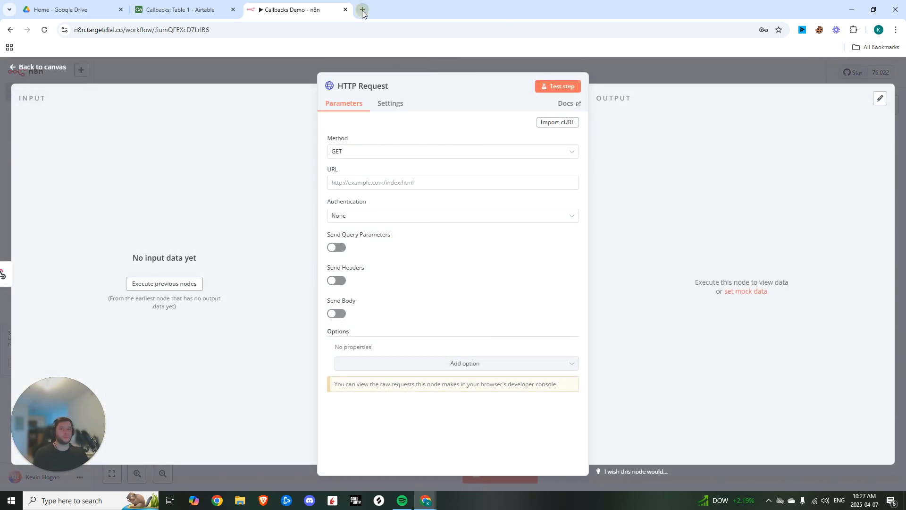
{"action": "left_click", "coordinate": [362, 10]}
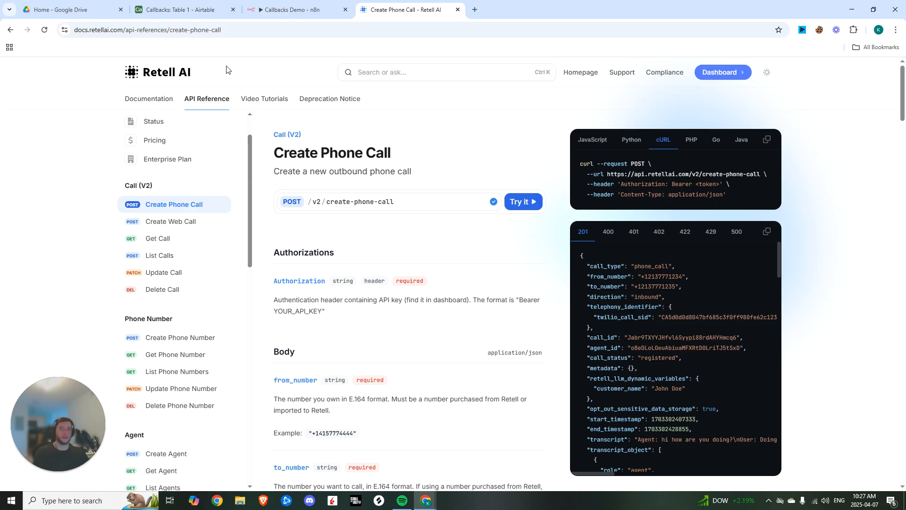
{"action": "left_click", "coordinate": [290, 10]}
{"action": "left_click", "coordinate": [352, 256]}
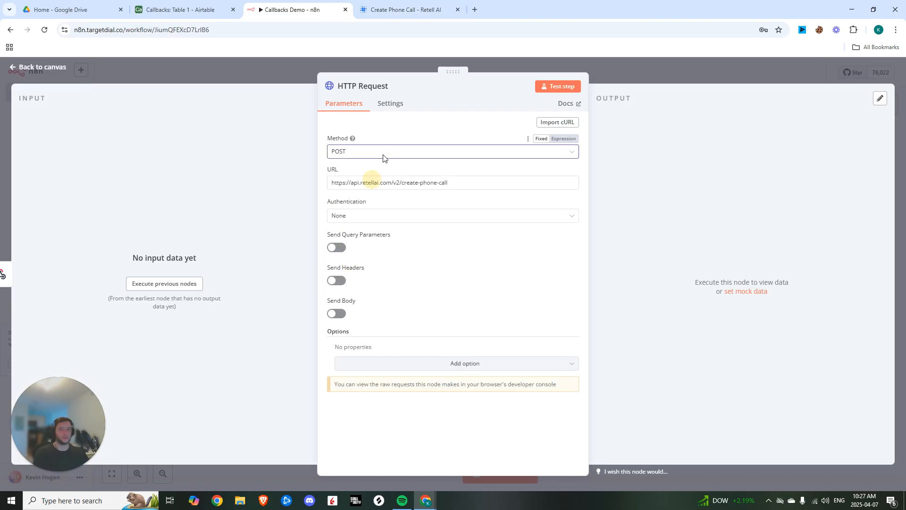
Check the reference's header format and enable headers on the HTTP Request, adding Authorization with the value Bearer
{"action": "key", "text": "ctrl+Tab"}
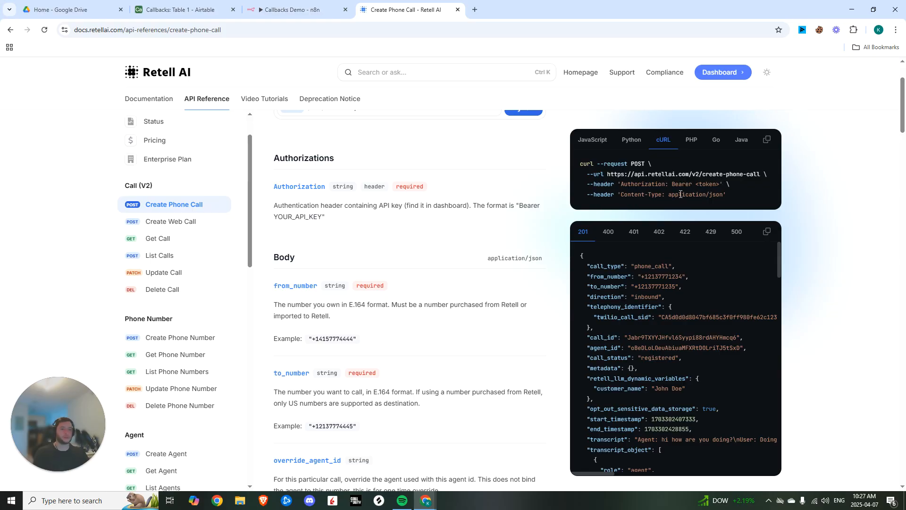
{"action": "left_click", "coordinate": [284, 8]}
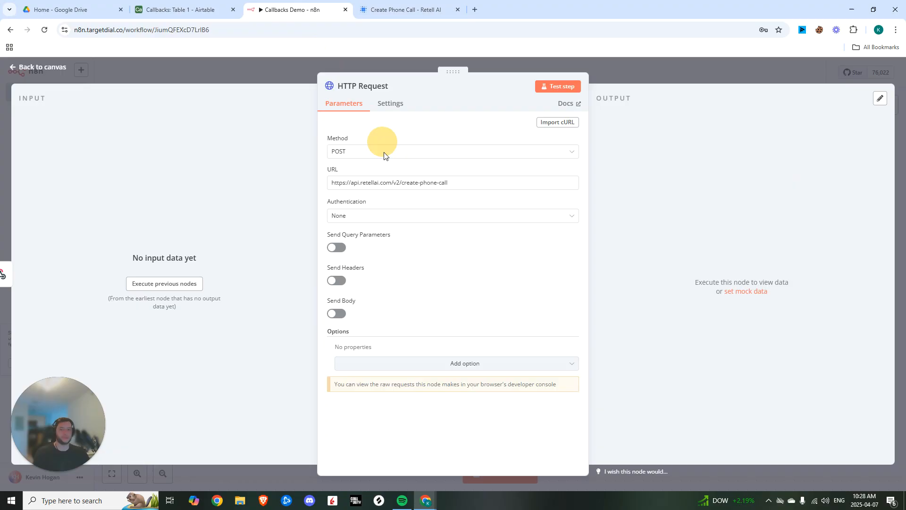
{"action": "left_click", "coordinate": [336, 280]}
{"action": "scroll", "coordinate": [375, 326], "scroll_direction": "down", "scroll_amount": 2}
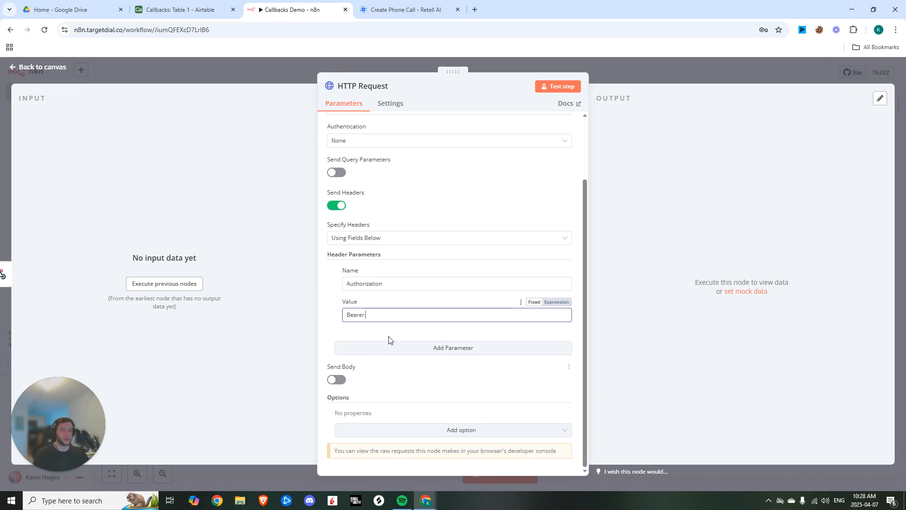
Add a second header parameter named Content-Type with the value application/json
{"action": "left_click", "coordinate": [401, 349]}
{"action": "left_click", "coordinate": [398, 281]}
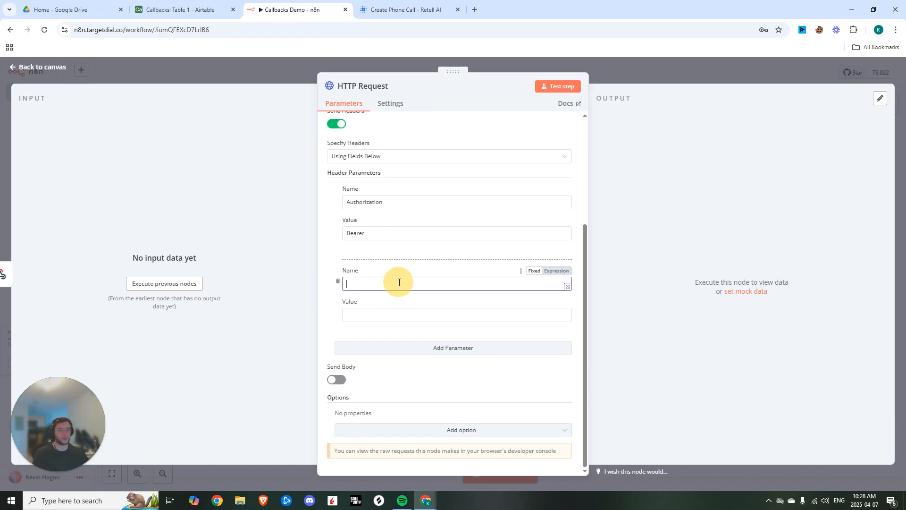
{"action": "type", "text": "Content-Type"}
{"action": "key", "text": "Tab"}
{"action": "type", "text": "applic"}
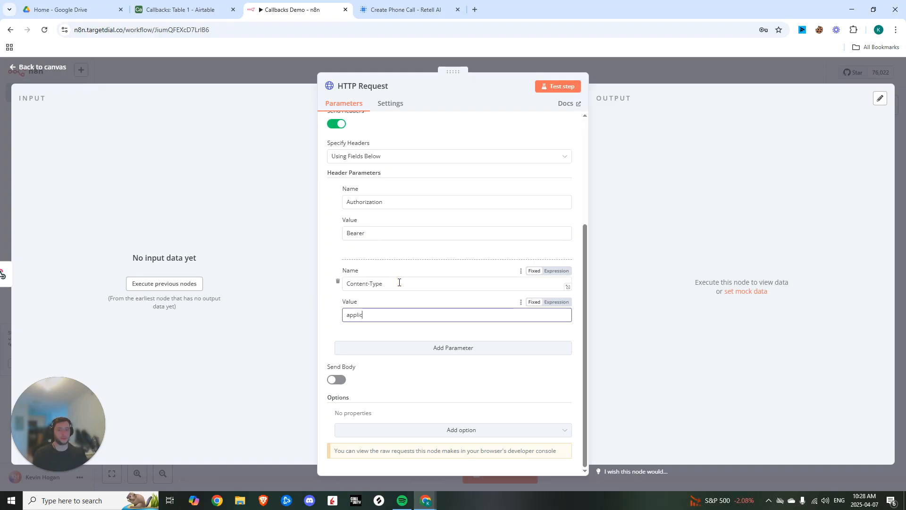
Review the body parameters in the Create Phone Call reference and add from_number and to_number to the HTTP Request's JSON body
{"action": "key", "text": "ctrl+Tab"}
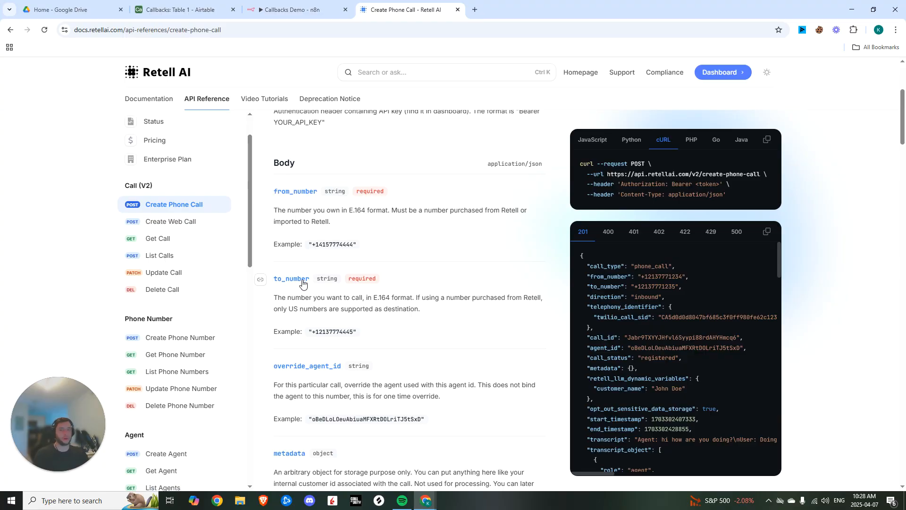
{"action": "scroll", "coordinate": [384, 284], "scroll_direction": "down", "scroll_amount": 5}
{"action": "left_click_drag", "start_coordinate": [277, 130], "coordinate": [351, 126]}
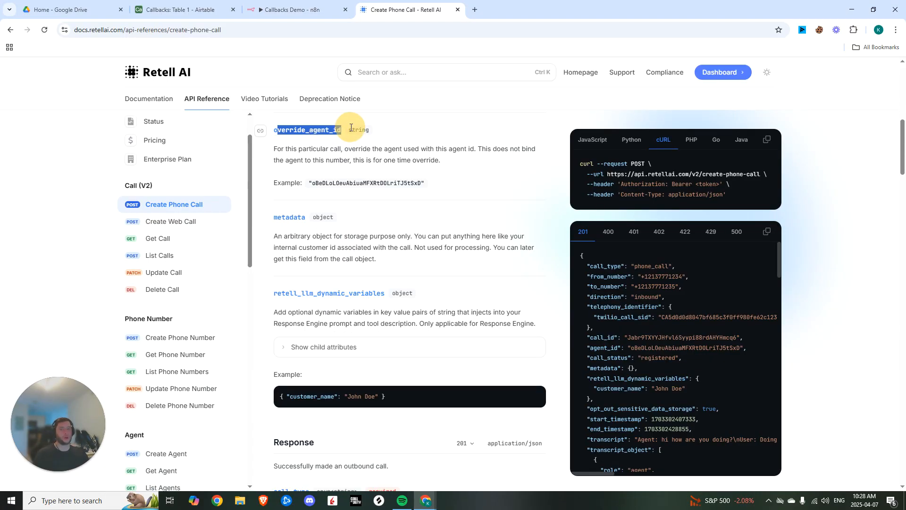
{"action": "left_click", "coordinate": [352, 155]}
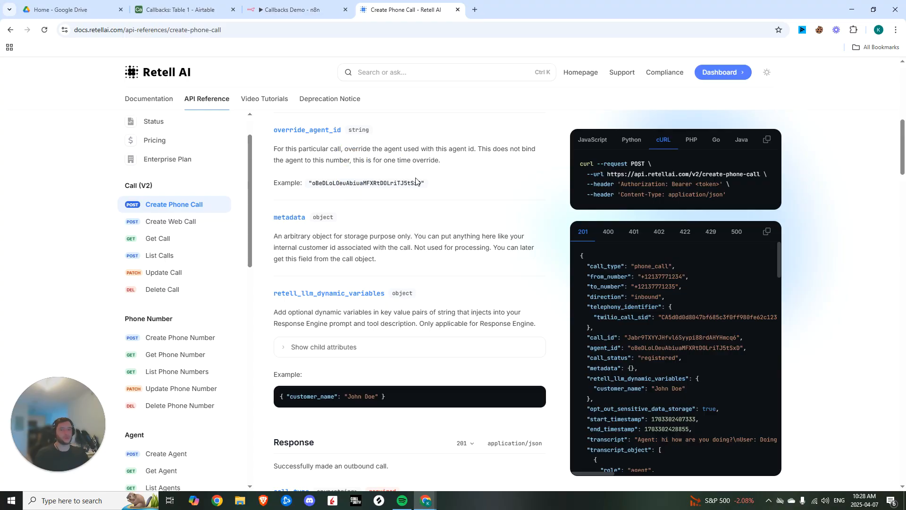
{"action": "scroll", "coordinate": [338, 290], "scroll_direction": "down", "scroll_amount": 1}
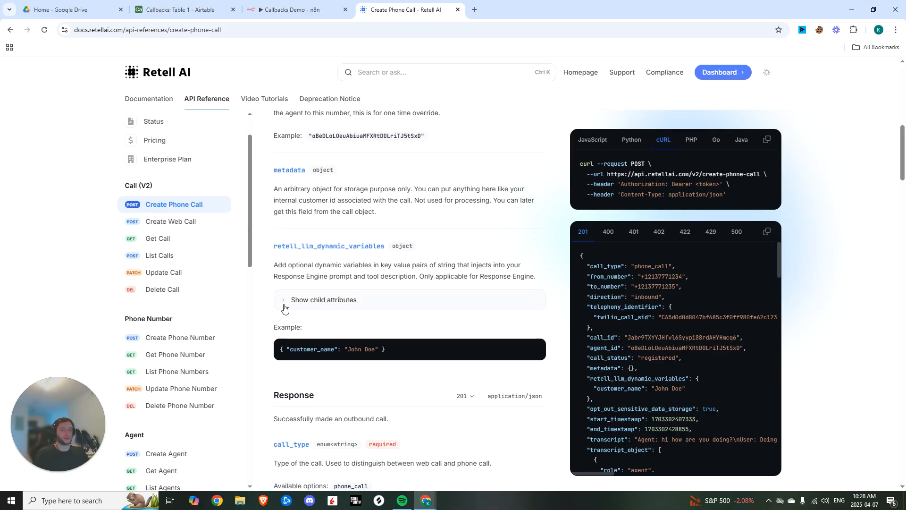
{"action": "left_click", "coordinate": [307, 300]}
{"action": "scroll", "coordinate": [324, 283], "scroll_direction": "down", "scroll_amount": 1}
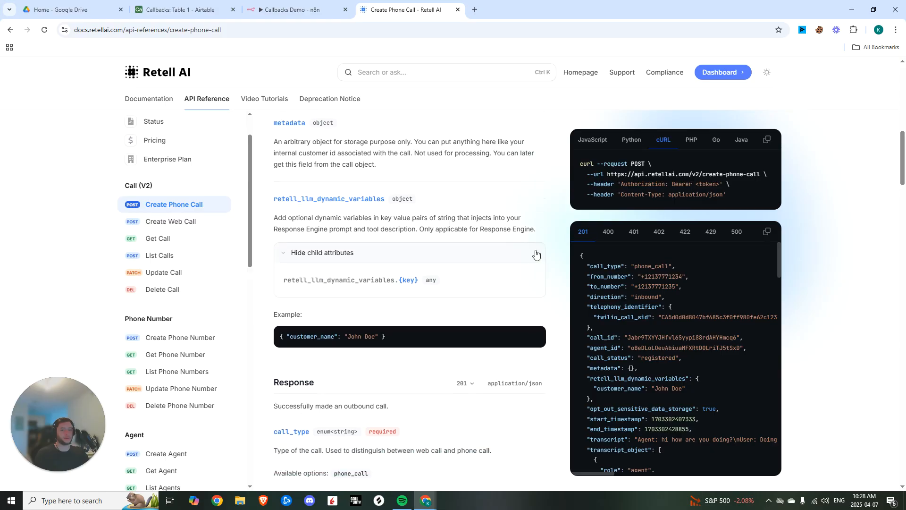
{"action": "left_click", "coordinate": [343, 255]}
{"action": "scroll", "coordinate": [343, 255], "scroll_direction": "down", "scroll_amount": 1}
{"action": "scroll", "coordinate": [305, 223], "scroll_direction": "up", "scroll_amount": 8}
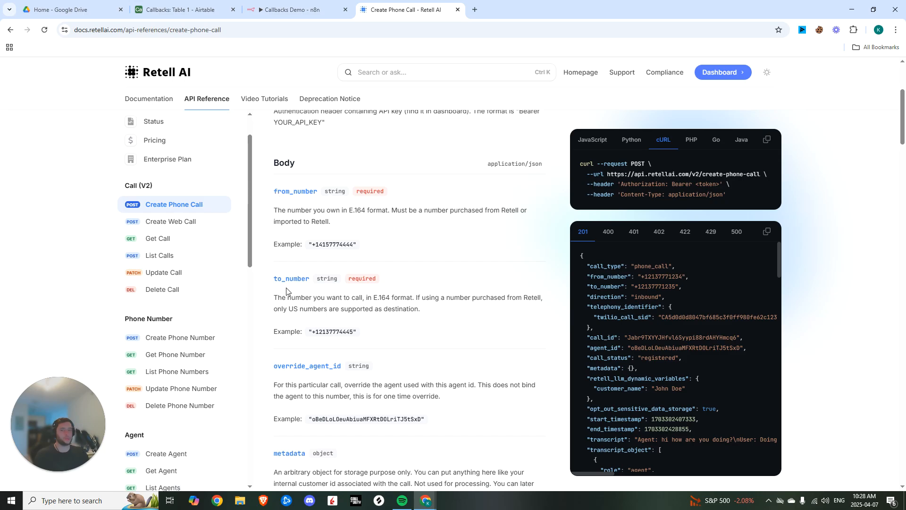
{"action": "scroll", "coordinate": [354, 340], "scroll_direction": "down", "scroll_amount": 1}
{"action": "left_click_drag", "start_coordinate": [279, 320], "coordinate": [377, 314]}
{"action": "left_click", "coordinate": [376, 325]}
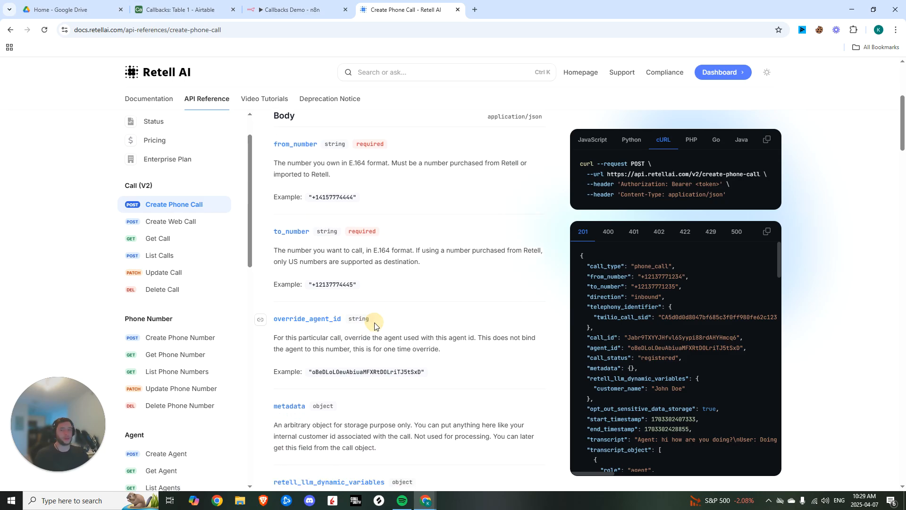
{"action": "scroll", "coordinate": [348, 192], "scroll_direction": "up", "scroll_amount": 1}
{"action": "key", "text": "ctrl+Page_Up"}
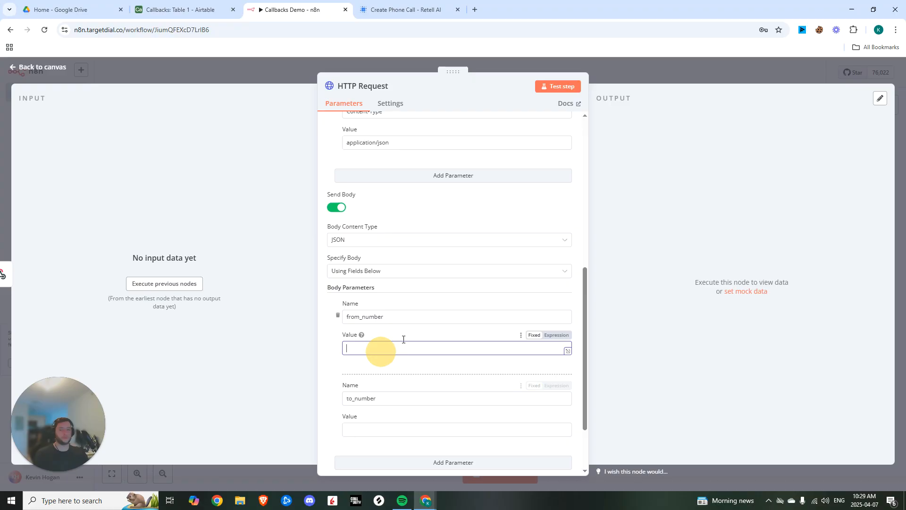
Open the Retell AI website in a new browser tab and go to its agents dashboard
{"action": "left_click", "coordinate": [390, 6]}
{"action": "left_click", "coordinate": [476, 10]}
{"action": "type", "text": "re"}
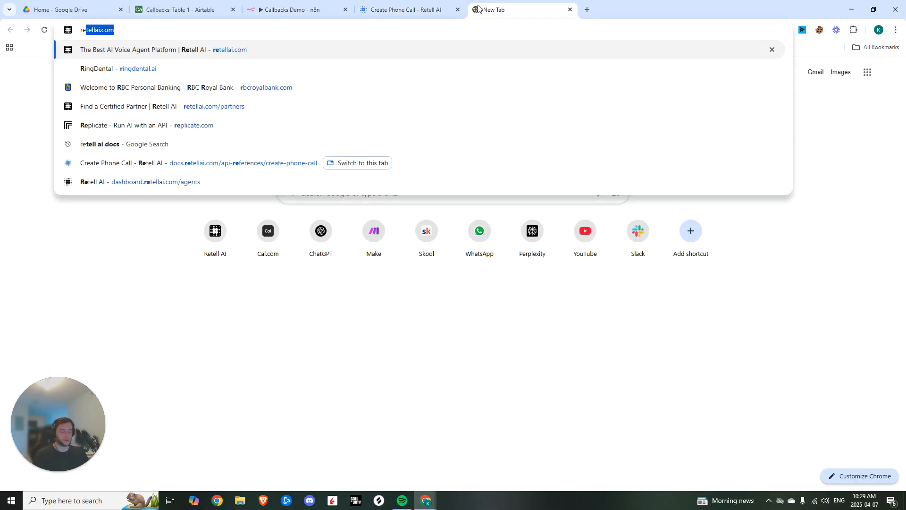
{"action": "type", "text": "tel"}
{"action": "key", "text": "Return"}
{"action": "left_click", "coordinate": [705, 83]}
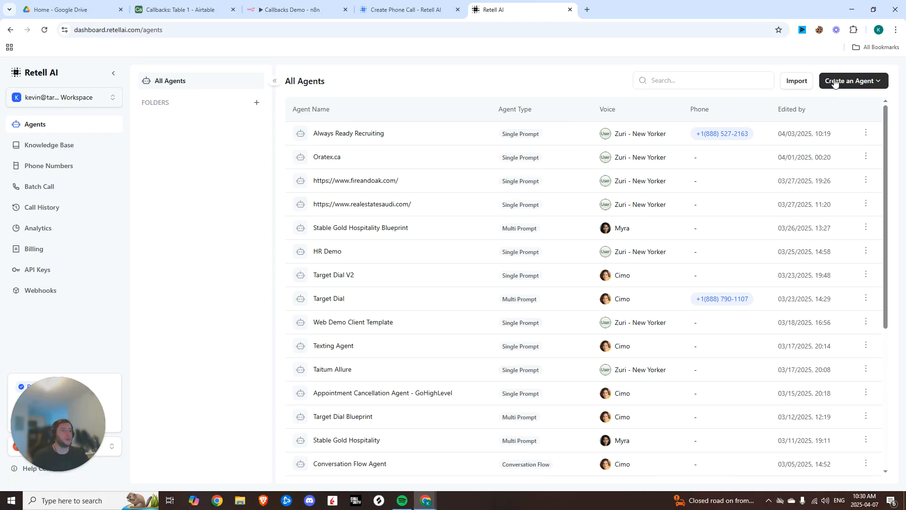
Create a new Single Prompt agent starting from a blank template
{"action": "left_click", "coordinate": [854, 81]}
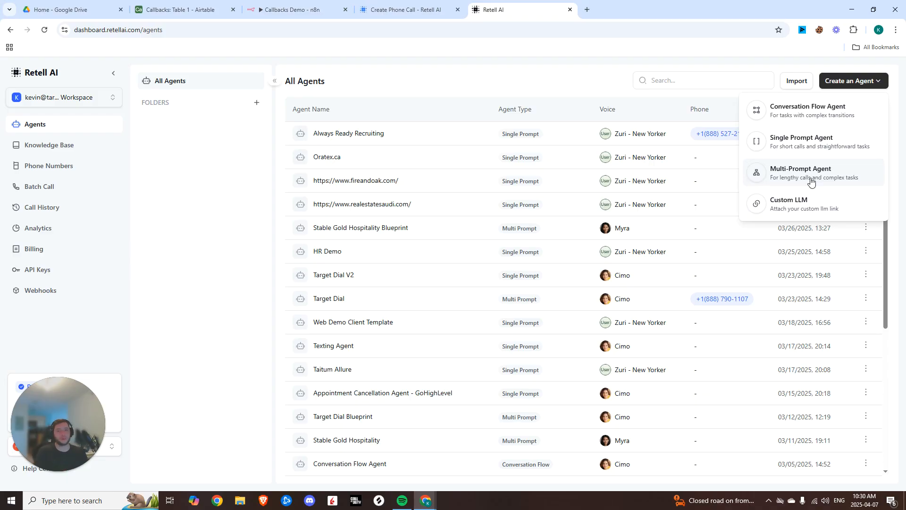
{"action": "left_click", "coordinate": [810, 144]}
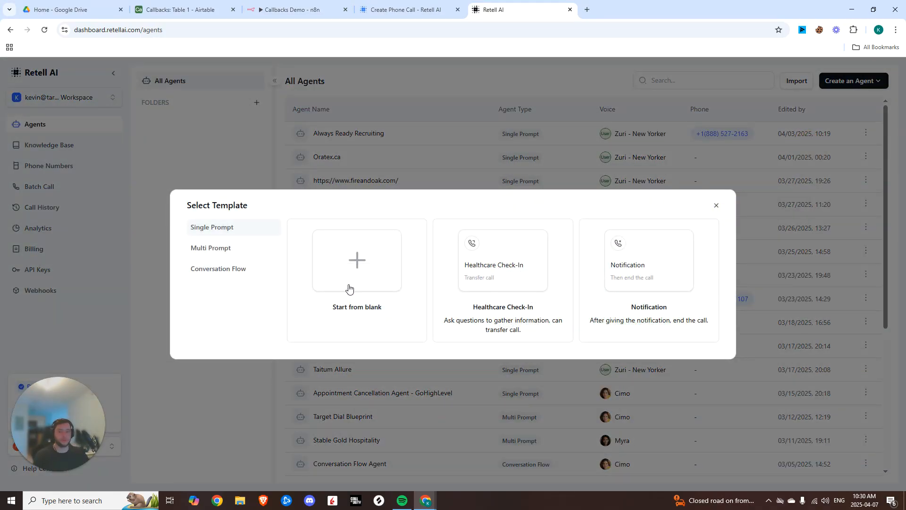
{"action": "left_click", "coordinate": [357, 263]}
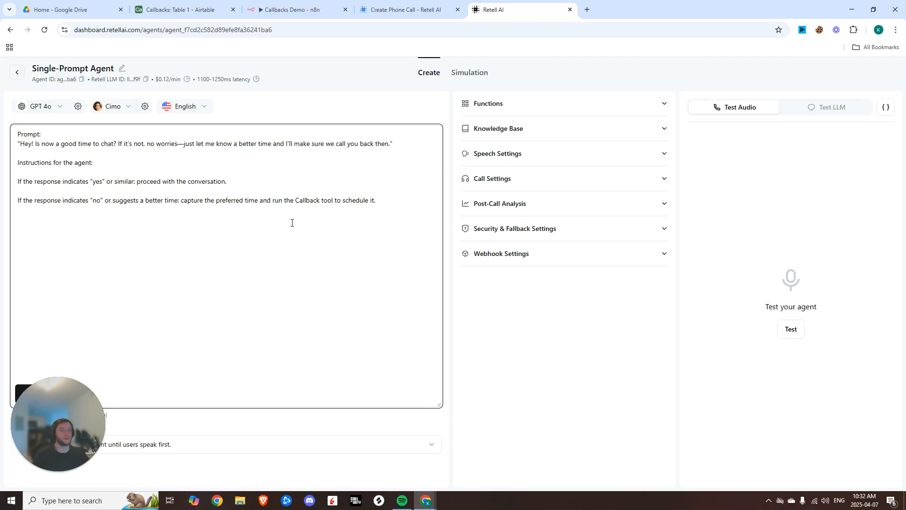
Shorten the greeting in the agent's prompt to "Hey! Is now a good time to chat?" and review the yes and no instructions
{"action": "left_click_drag", "start_coordinate": [294, 201], "coordinate": [320, 201]}
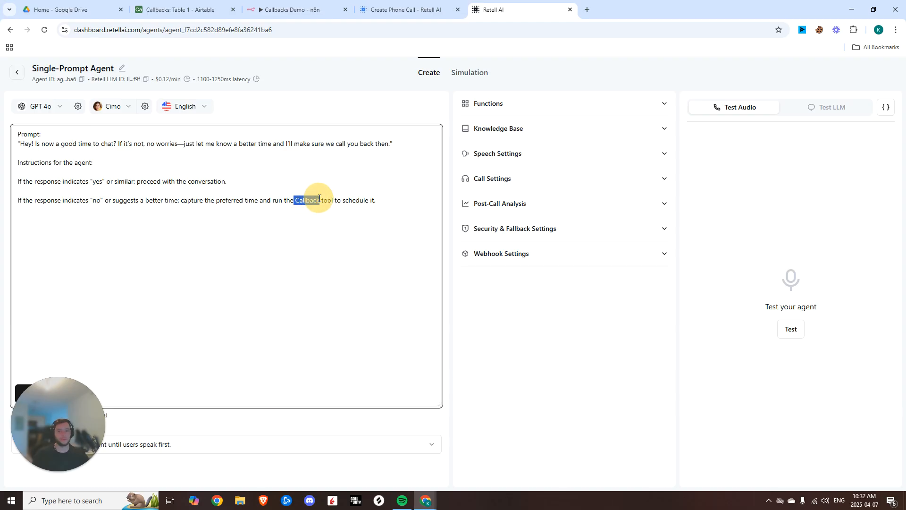
{"action": "left_click", "coordinate": [38, 172]}
{"action": "left_click_drag", "start_coordinate": [45, 143], "coordinate": [309, 128]}
{"action": "left_click", "coordinate": [192, 144]}
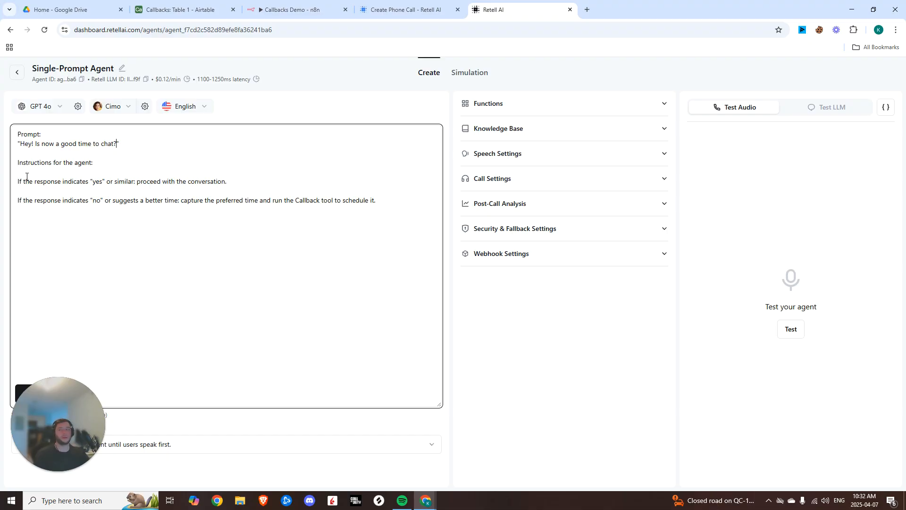
{"action": "left_click_drag", "start_coordinate": [74, 188], "coordinate": [243, 183]}
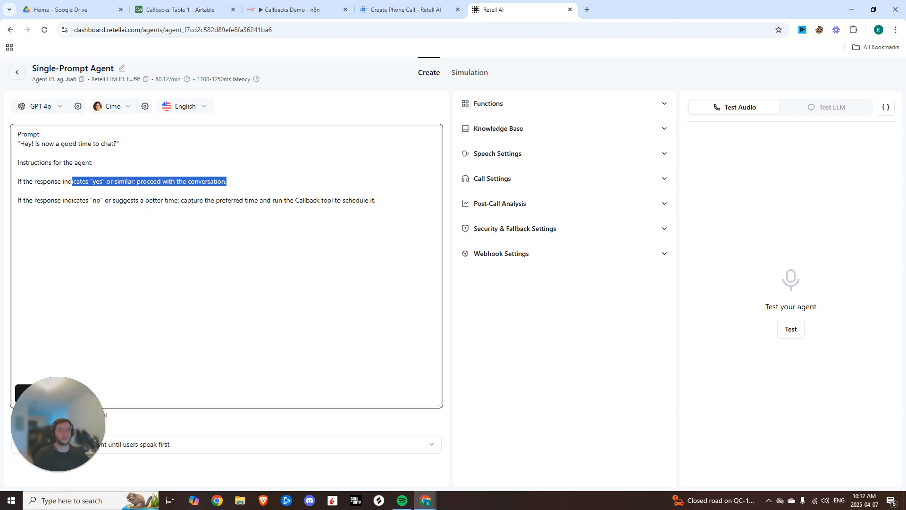
{"action": "left_click_drag", "start_coordinate": [56, 202], "coordinate": [442, 202]}
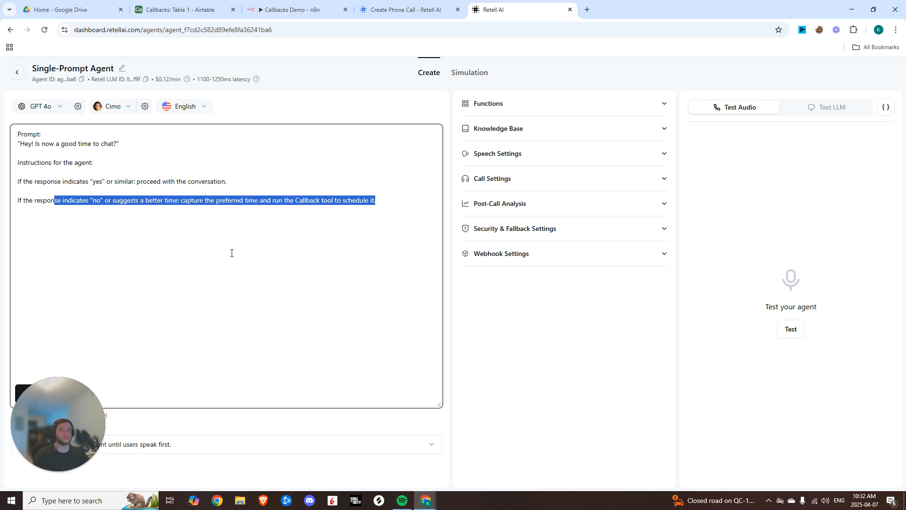
Set the welcome message so the AI initiates with the defined begin message "Hey! Is now a good time to chat?"
{"action": "left_click_drag", "start_coordinate": [61, 442], "coordinate": [235, 432]}
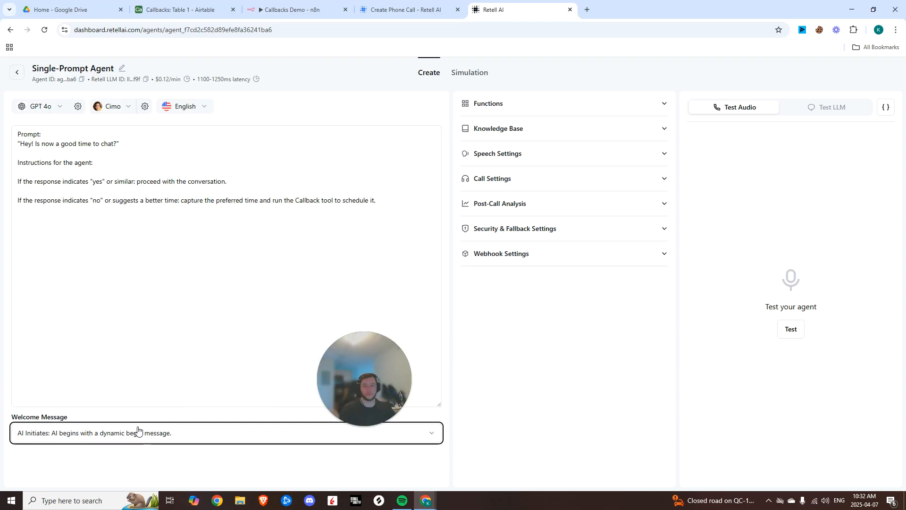
{"action": "left_click", "coordinate": [137, 433]}
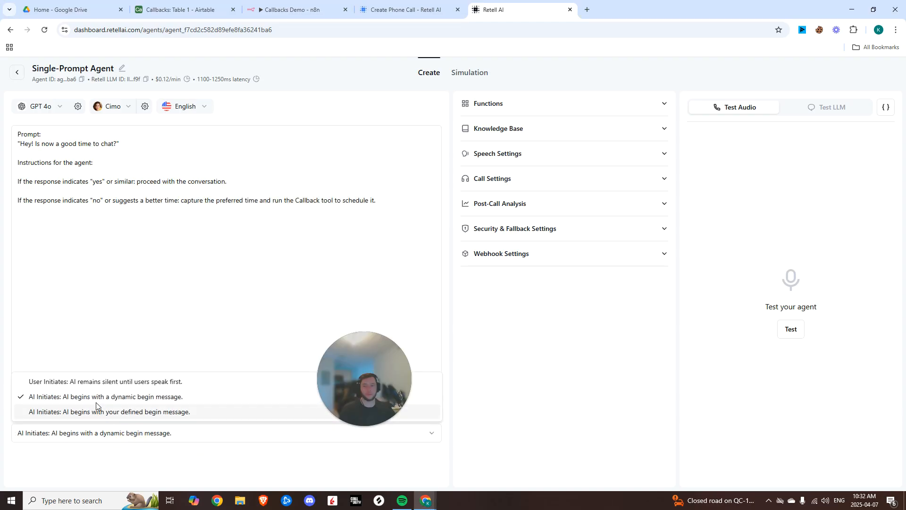
{"action": "left_click", "coordinate": [100, 413]}
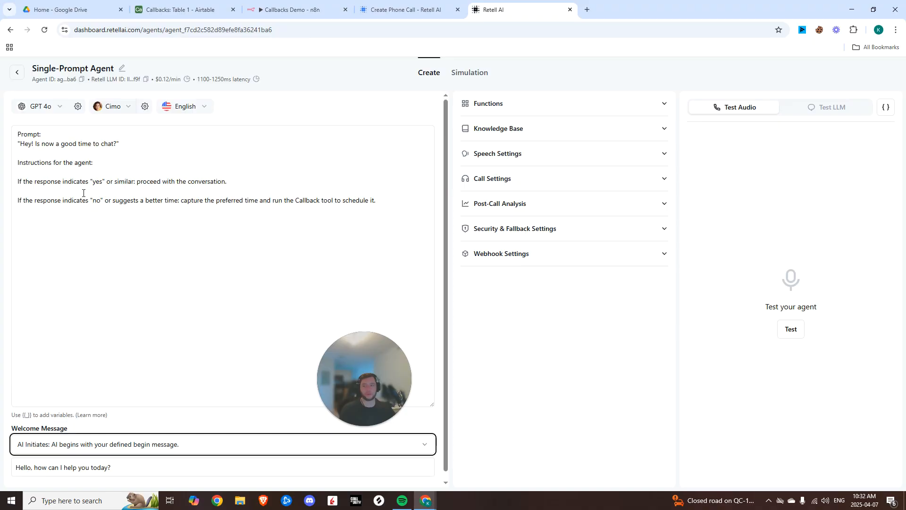
{"action": "left_click_drag", "start_coordinate": [118, 143], "coordinate": [24, 145]}
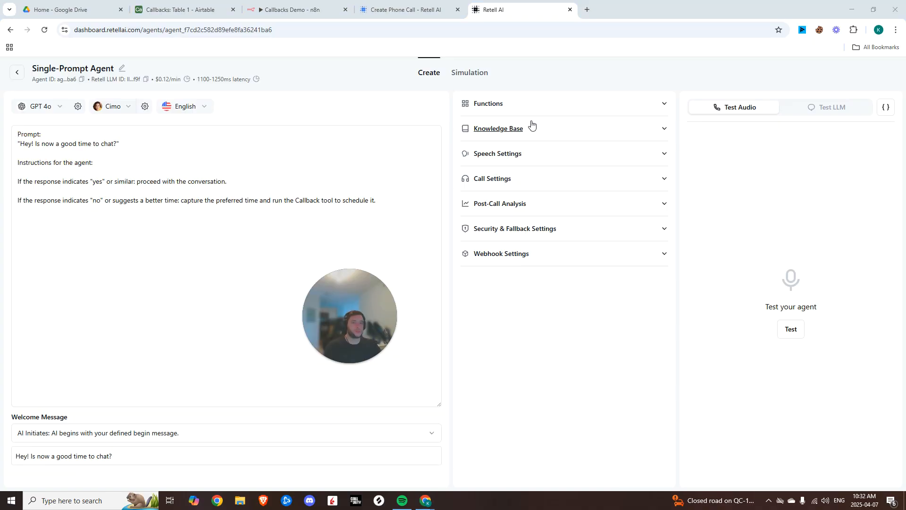
Start adding a Custom Function to the agent's functions
{"action": "left_click", "coordinate": [531, 107]}
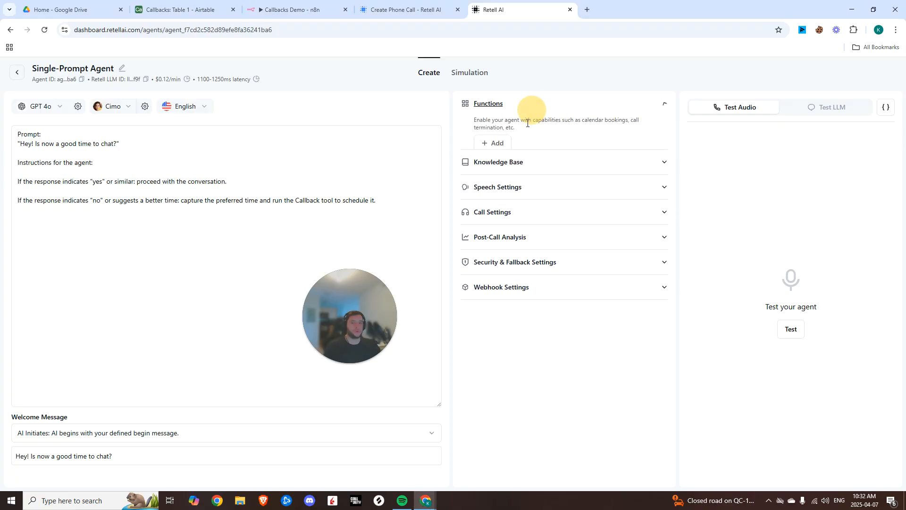
{"action": "left_click", "coordinate": [497, 142]}
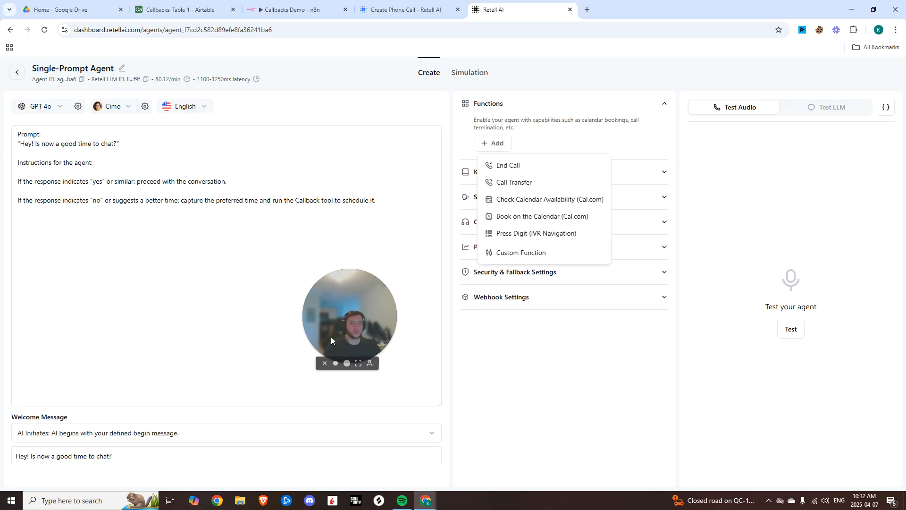
{"action": "left_click", "coordinate": [508, 254]}
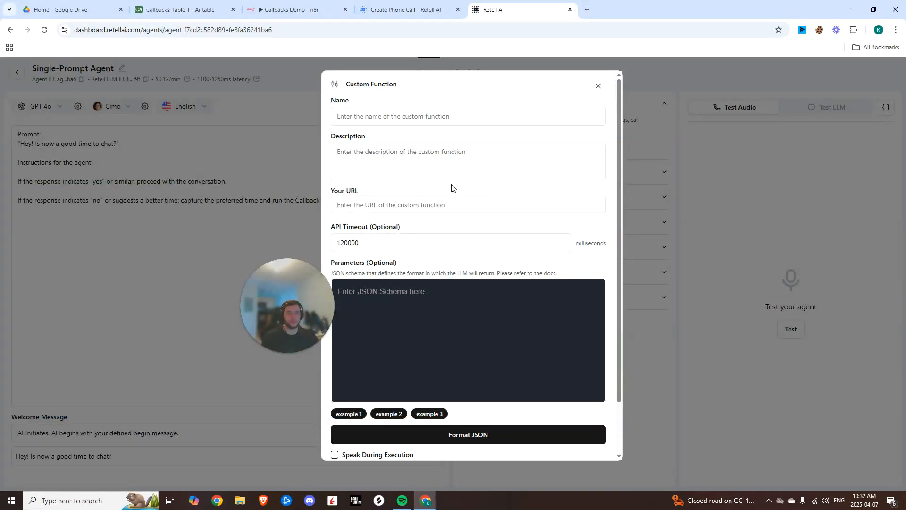
Revisit the Airtable callbacks table, then switch to the n8n workflow and rename it Outbound Callbacks Demo
{"action": "left_click", "coordinate": [188, 8]}
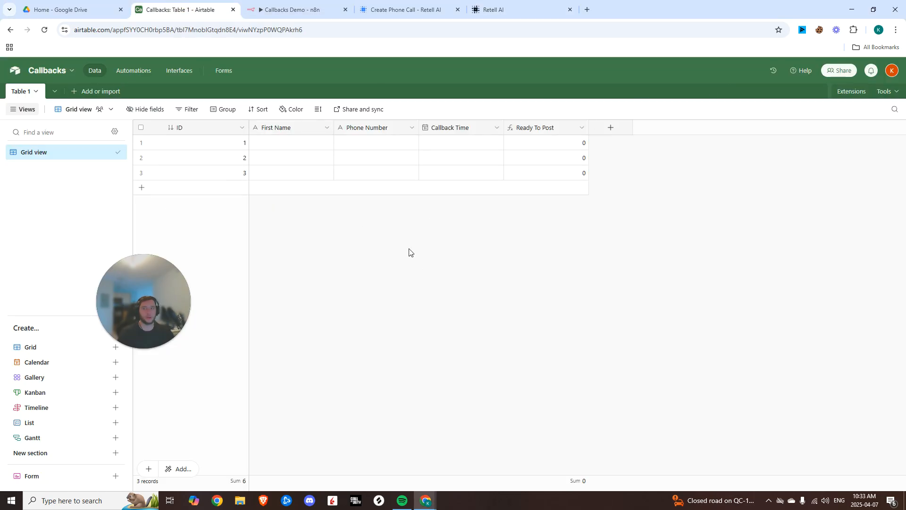
{"action": "left_click", "coordinate": [310, 10]}
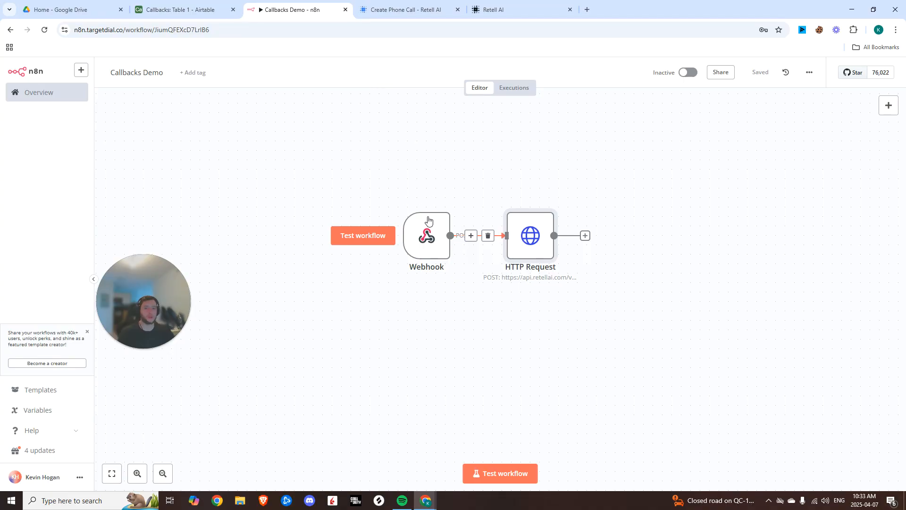
{"action": "left_click", "coordinate": [188, 9]}
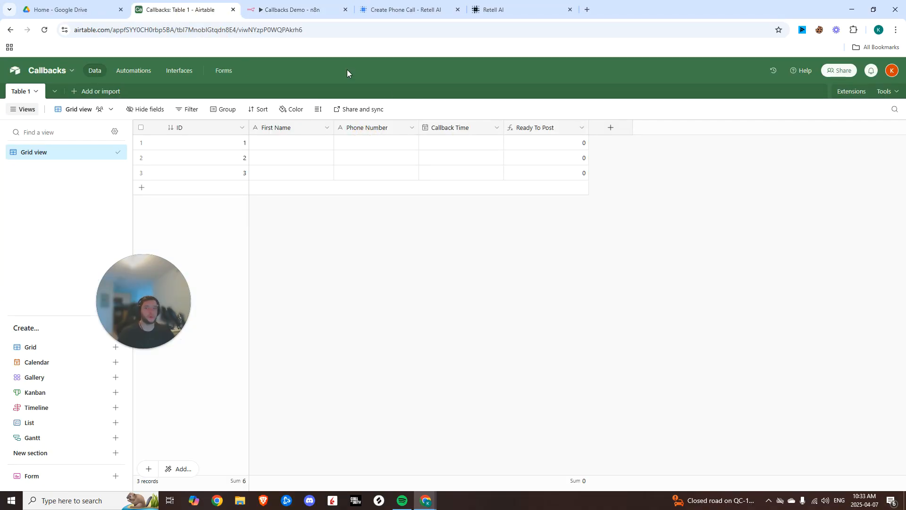
{"action": "left_click", "coordinate": [293, 8]}
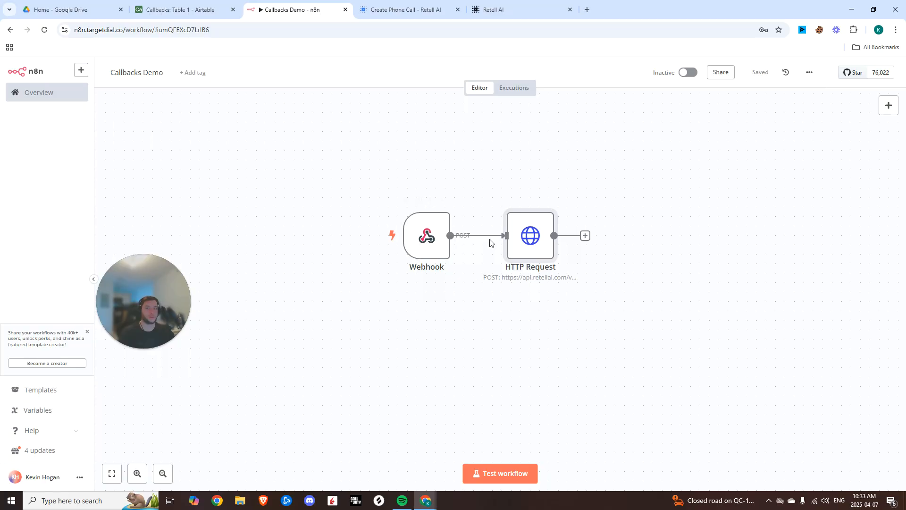
{"action": "left_click", "coordinate": [146, 72]}
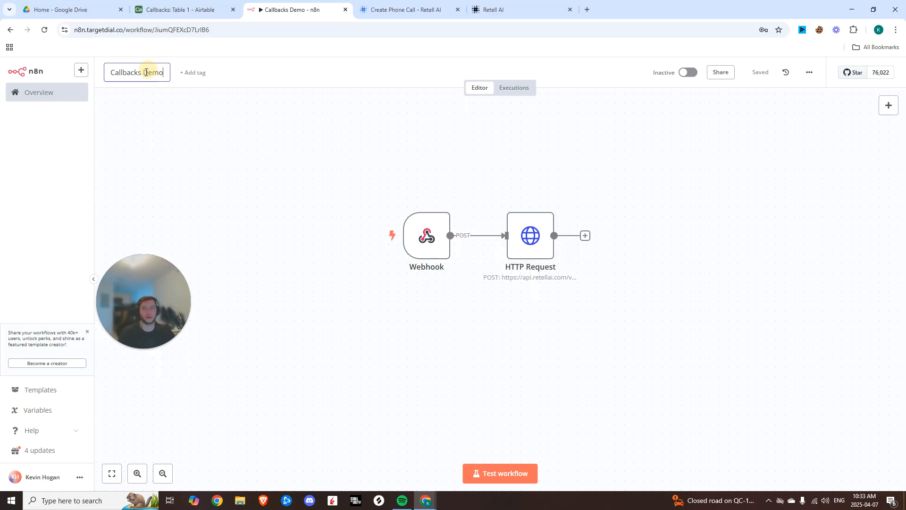
{"action": "left_click", "coordinate": [110, 73]}
{"action": "type", "text": "Outbound"}
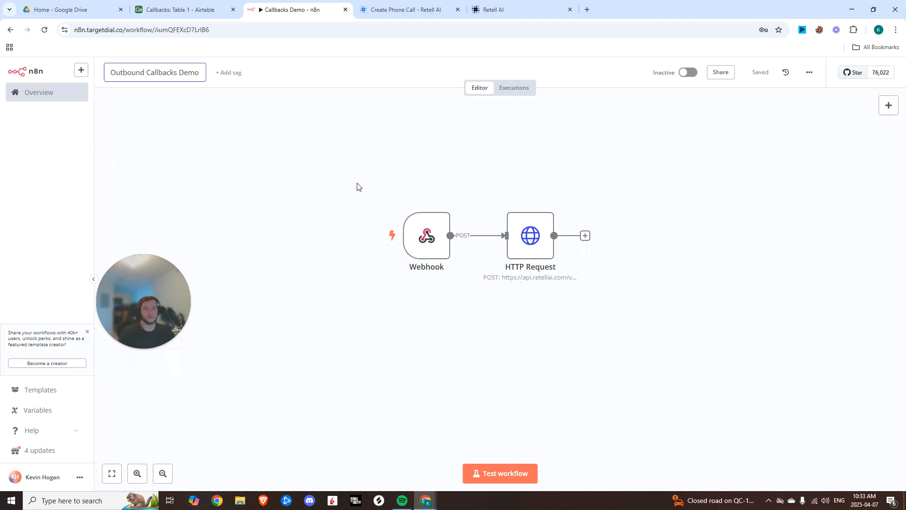
Add the Callbacks tag to the Outbound Callbacks Demo workflow
{"action": "left_click", "coordinate": [470, 152]}
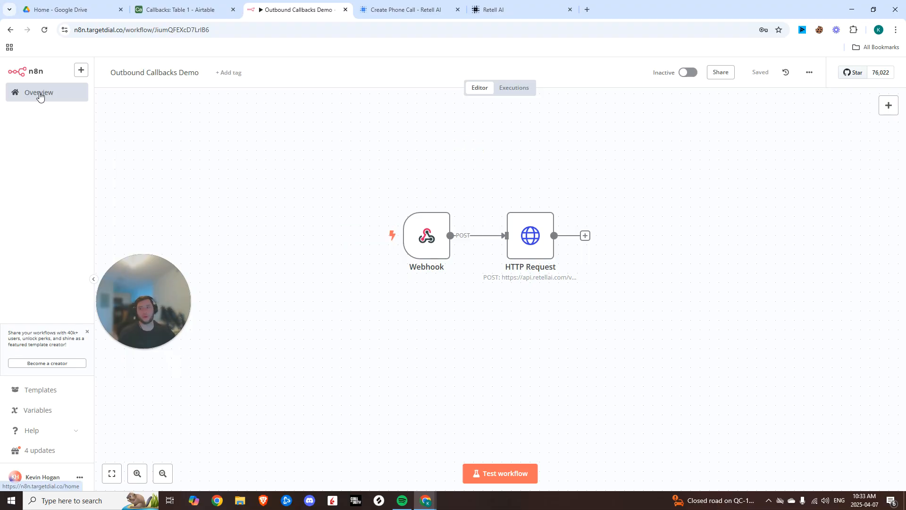
{"action": "left_click", "coordinate": [230, 74]}
{"action": "left_click", "coordinate": [259, 95]}
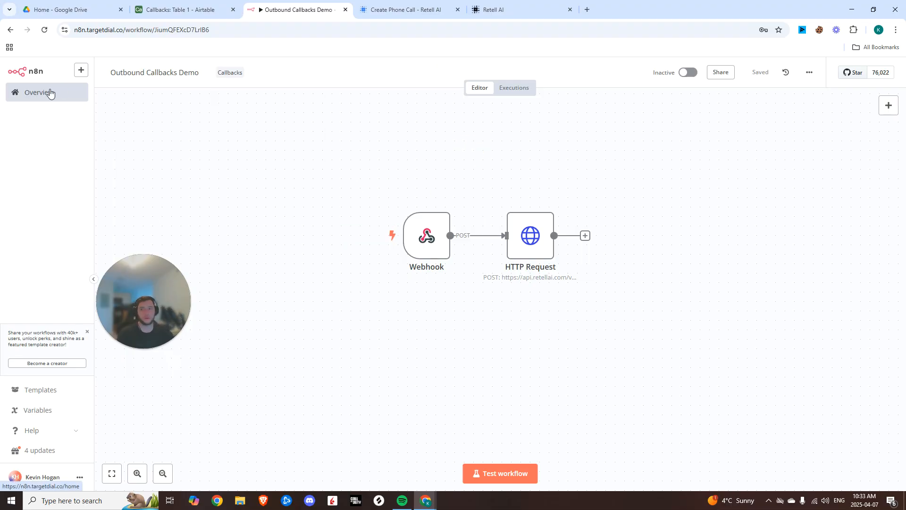
Open the workflow overview in a separate browser tab and create a new workflow named Schedule Callback Demo
{"action": "middle_click", "coordinate": [49, 93]}
{"action": "left_click_drag", "start_coordinate": [401, 10], "coordinate": [269, 2]}
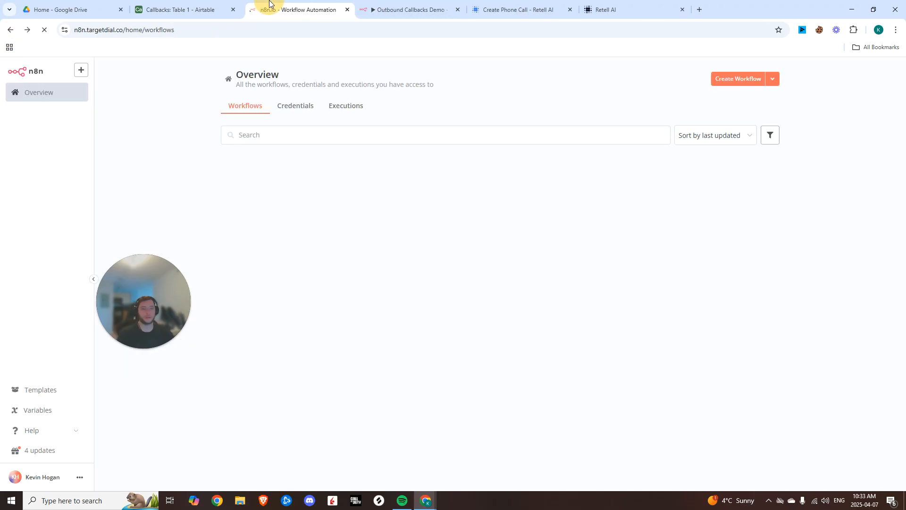
{"action": "left_click", "coordinate": [744, 78]}
{"action": "left_click", "coordinate": [125, 71]}
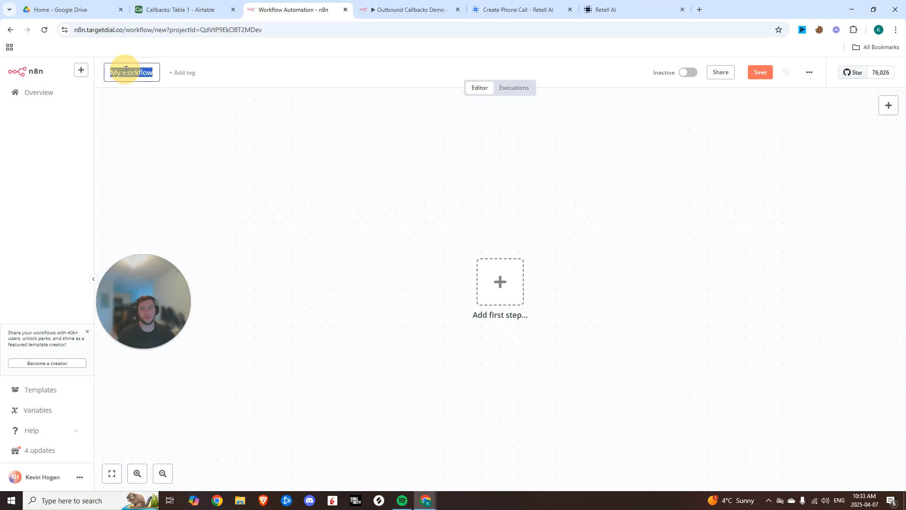
{"action": "type", "text": "Schedule Callb"}
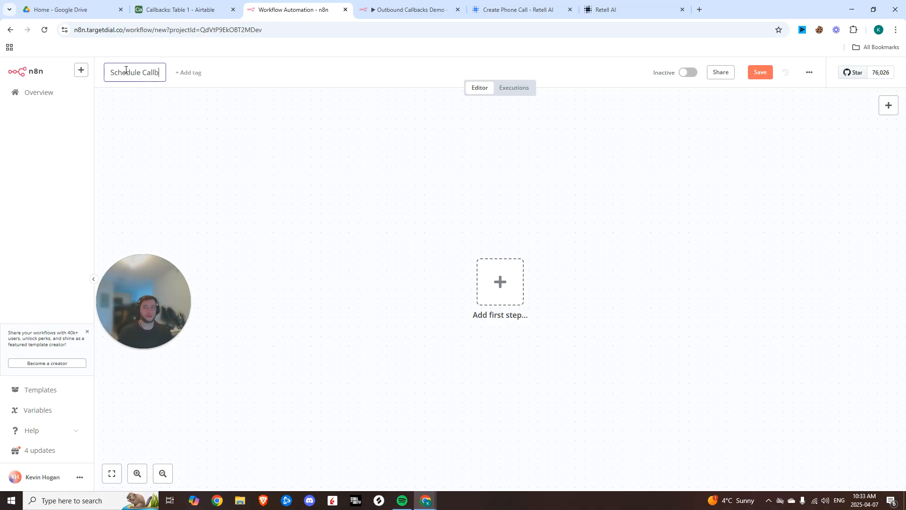
{"action": "type", "text": "ack Demo"}
{"action": "key", "text": "Return"}
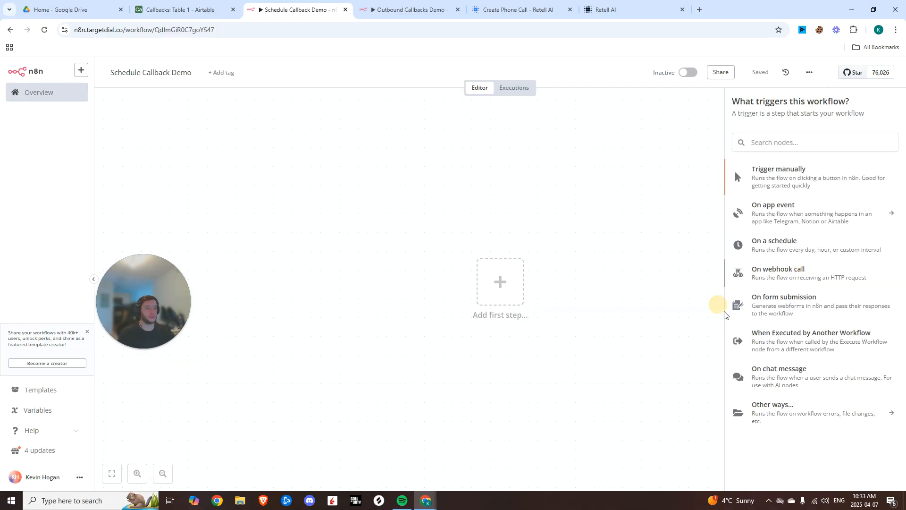
Add a webhook trigger with the POST method to the workflow and copy its production URL
{"action": "left_click", "coordinate": [765, 275]}
{"action": "left_click", "coordinate": [277, 198]}
{"action": "left_click", "coordinate": [277, 285]}
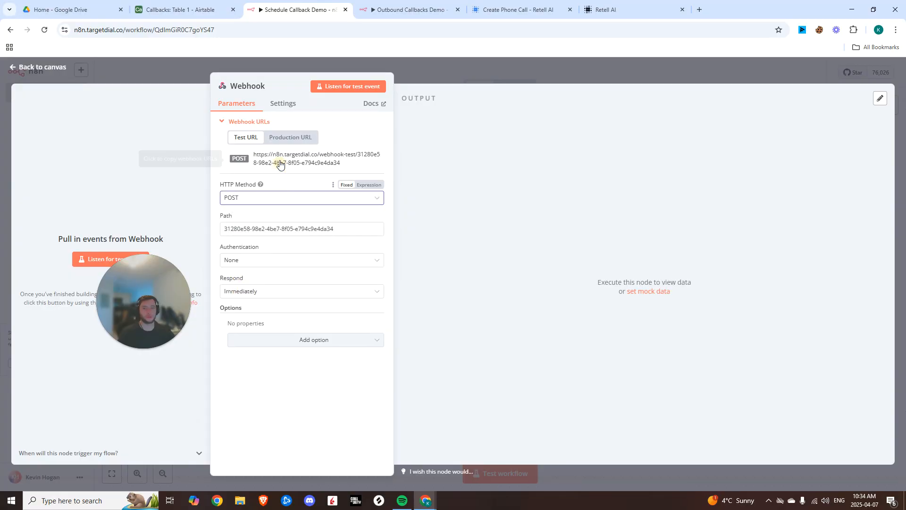
{"action": "left_click", "coordinate": [277, 137]}
{"action": "left_click", "coordinate": [285, 159]}
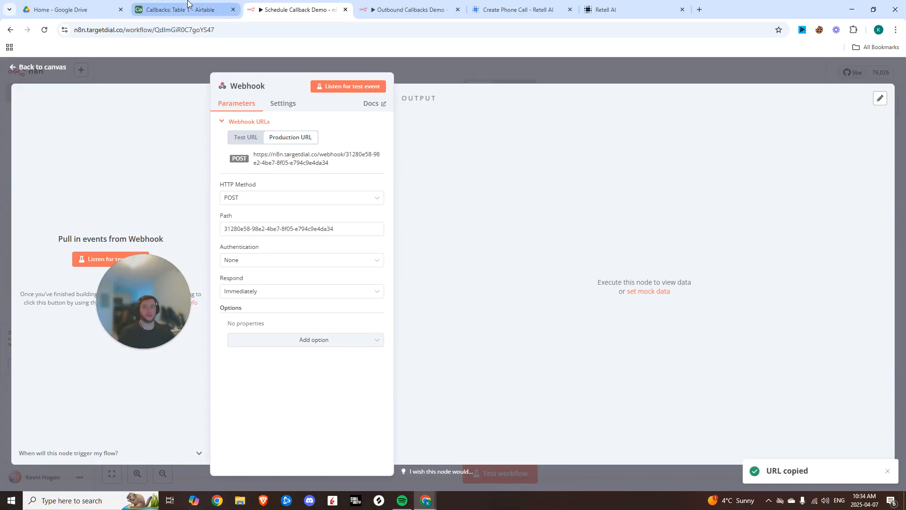
Switch to the Retell AI agent and paste the copied webhook URL as the custom function's URL
{"action": "left_click", "coordinate": [410, 8]}
{"action": "left_click", "coordinate": [652, 8]}
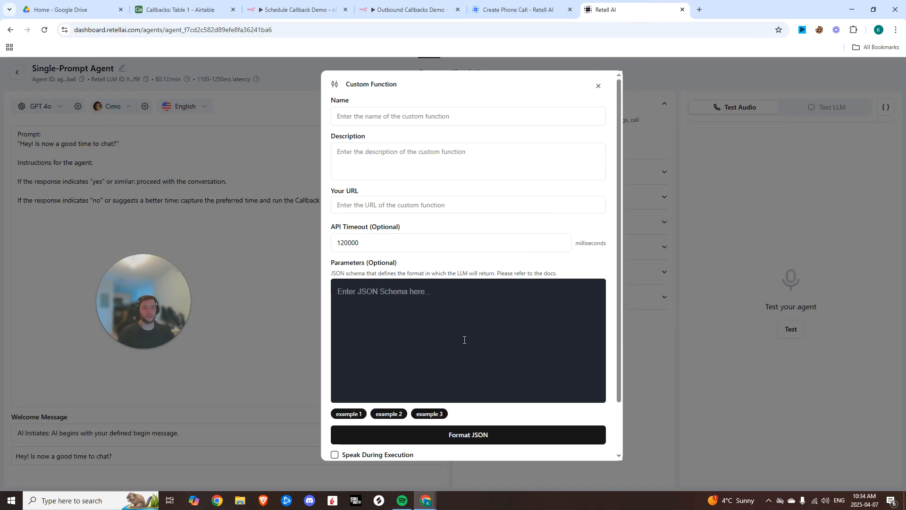
{"action": "left_click", "coordinate": [399, 205]}
{"action": "key", "text": "ctrl+v"}
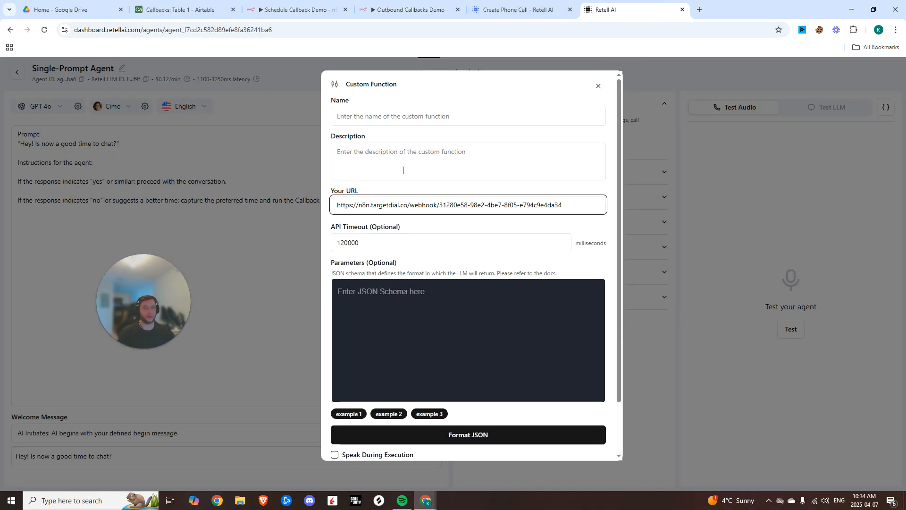
Name the custom function Callback and describe it as "Use this tool to schedule callbacks."
{"action": "left_click", "coordinate": [377, 120]}
{"action": "type", "text": "Callback"}
{"action": "left_click", "coordinate": [388, 145]}
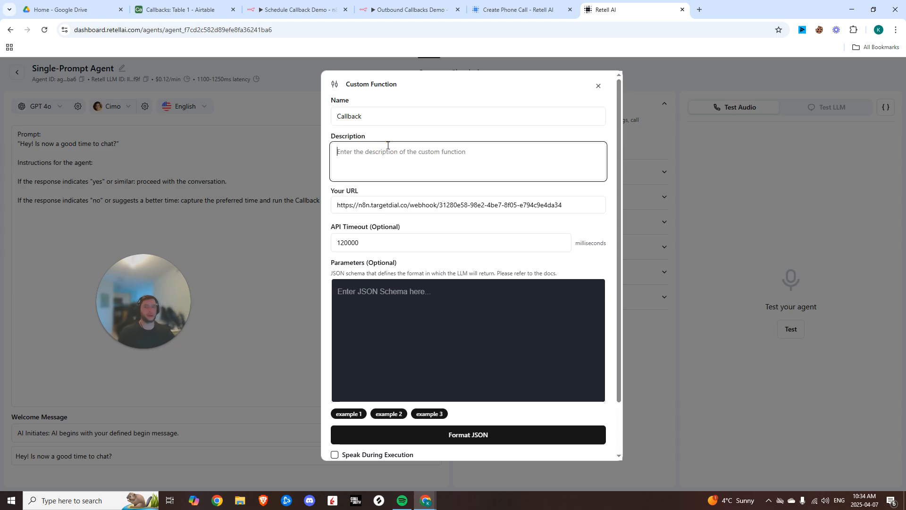
{"action": "type", "text": "S"}
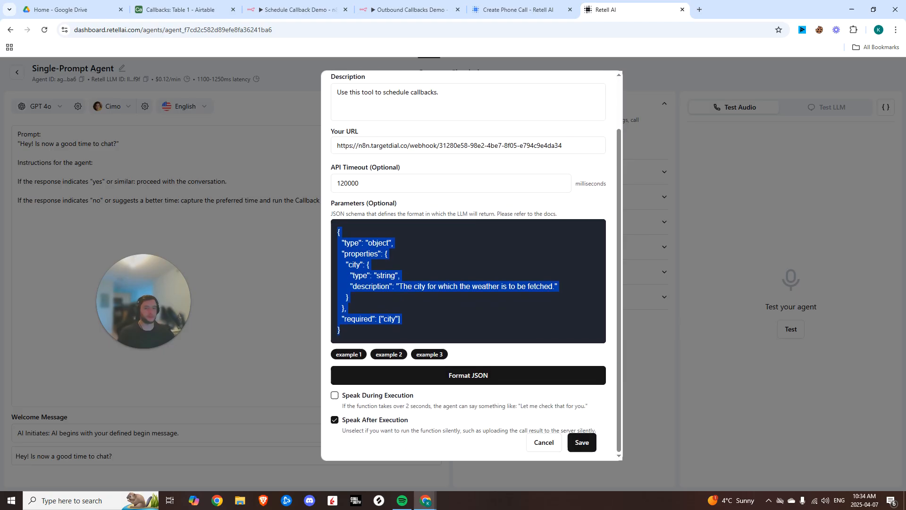
Examine the example JSON schema with the city property in the custom function's parameters
{"action": "left_click_drag", "start_coordinate": [434, 216], "coordinate": [438, 228]}
{"action": "left_click", "coordinate": [335, 225]}
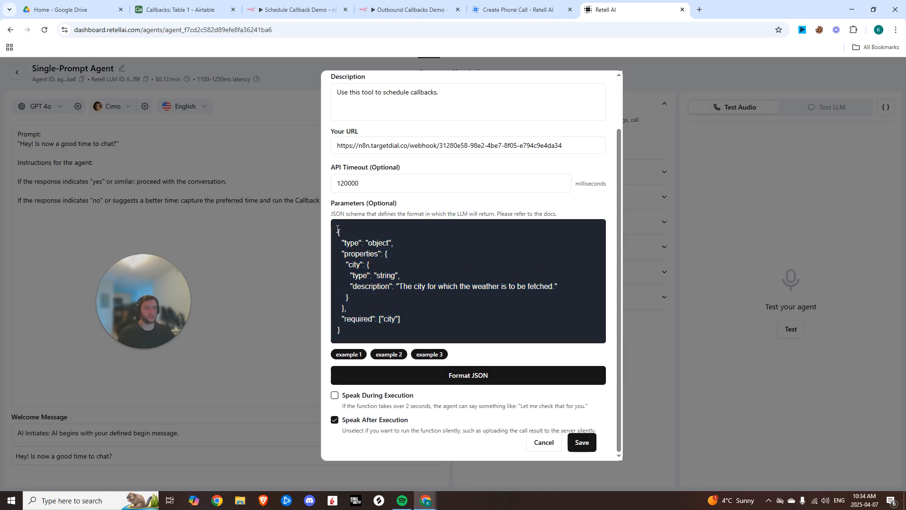
{"action": "left_click_drag", "start_coordinate": [338, 229], "coordinate": [448, 328]}
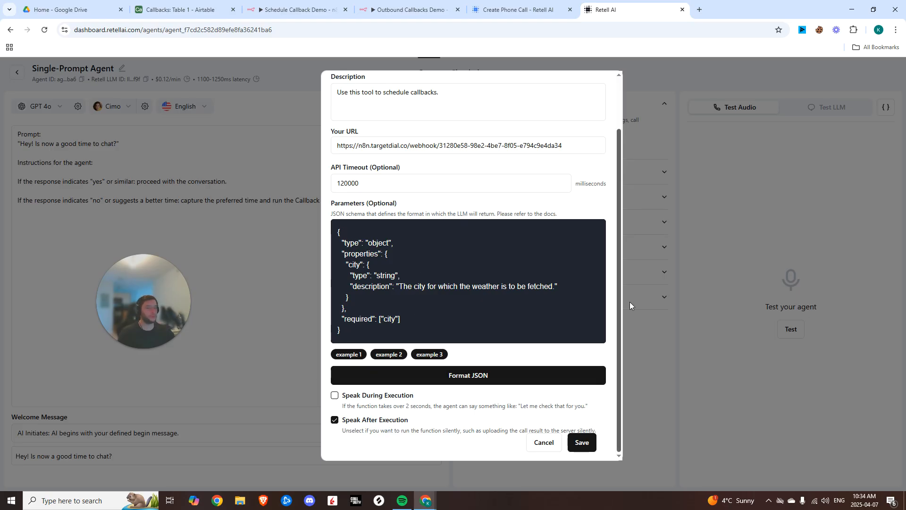
{"action": "left_click_drag", "start_coordinate": [494, 214], "coordinate": [415, 237]}
{"action": "left_click", "coordinate": [470, 271]}
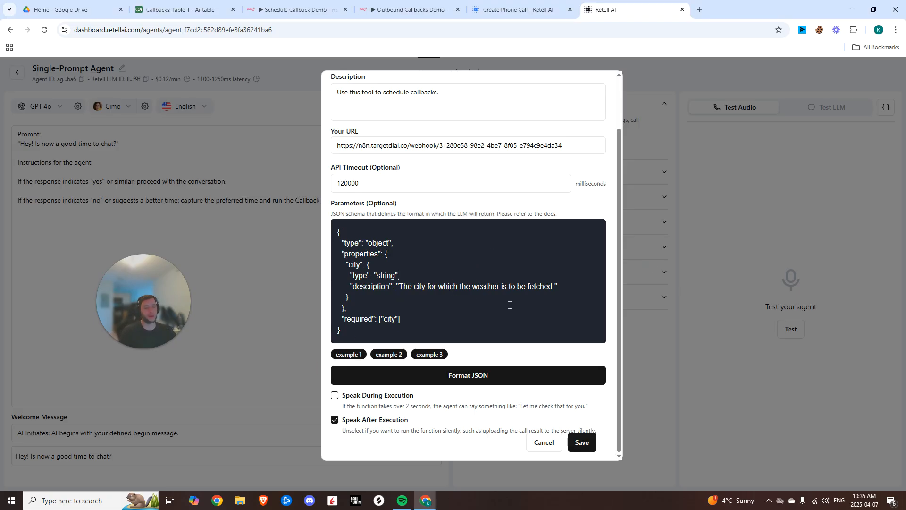
{"action": "scroll", "coordinate": [509, 305], "scroll_direction": "up", "scroll_amount": 2}
Check the date and time format settings of the Callback Time field in the Airtable Callbacks table
{"action": "left_click", "coordinate": [213, 11]}
{"action": "left_click", "coordinate": [495, 130]}
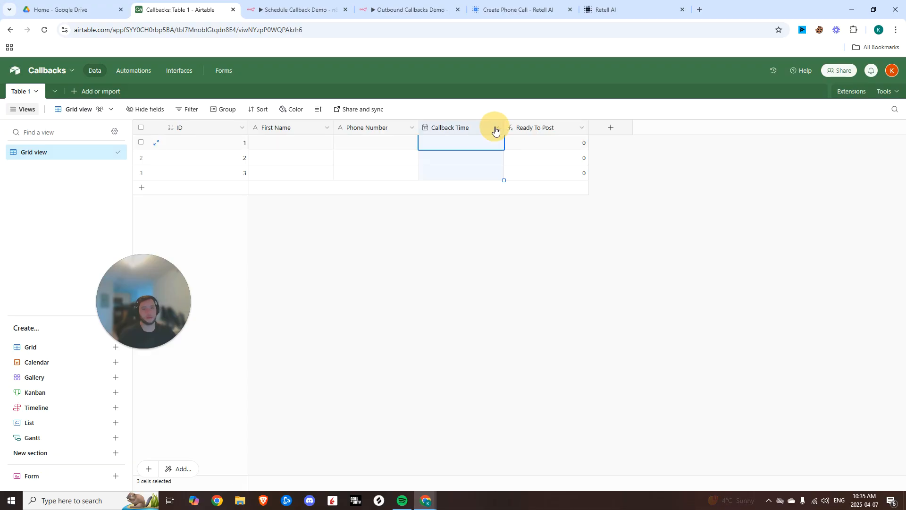
{"action": "left_click", "coordinate": [495, 131]}
{"action": "left_click", "coordinate": [456, 149]}
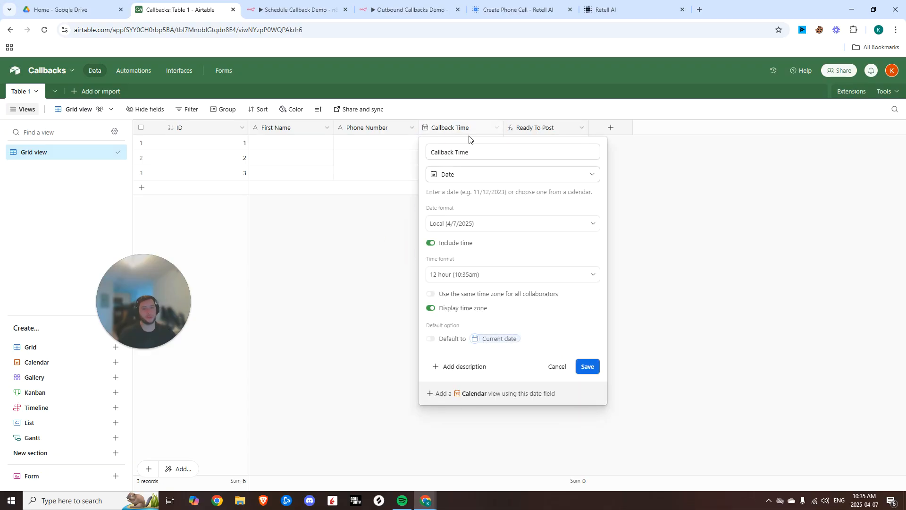
{"action": "left_click", "coordinate": [588, 367]}
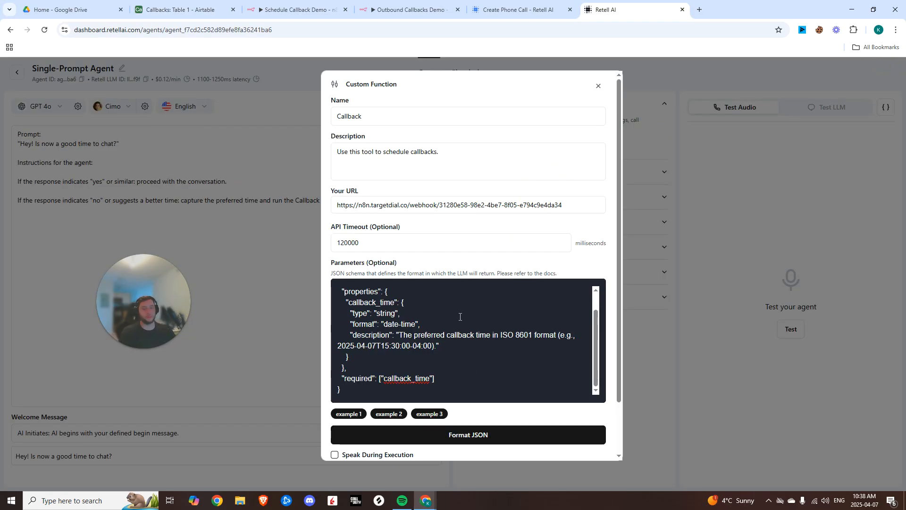
Review the callback_time schema and its ISO 8601 description in the function's parameters, and save the Callback function
{"action": "left_click_drag", "start_coordinate": [394, 338], "coordinate": [556, 336]}
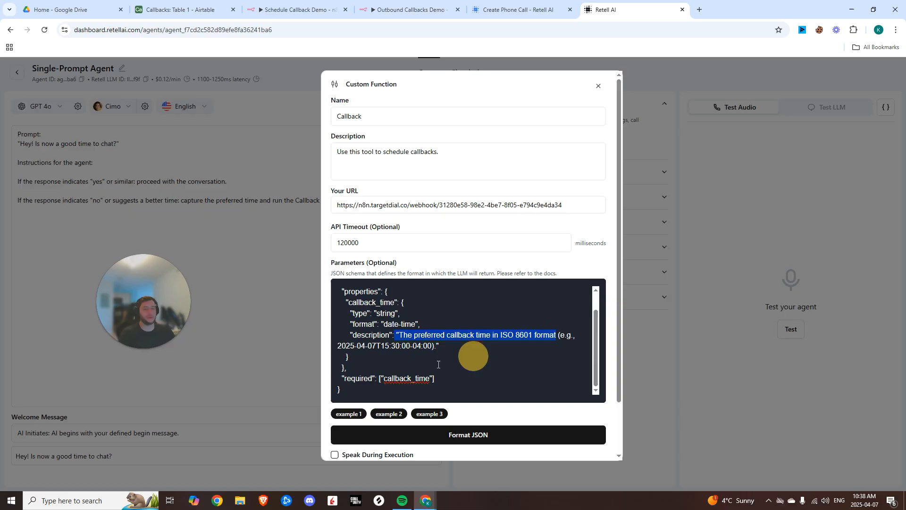
{"action": "left_click", "coordinate": [392, 350]}
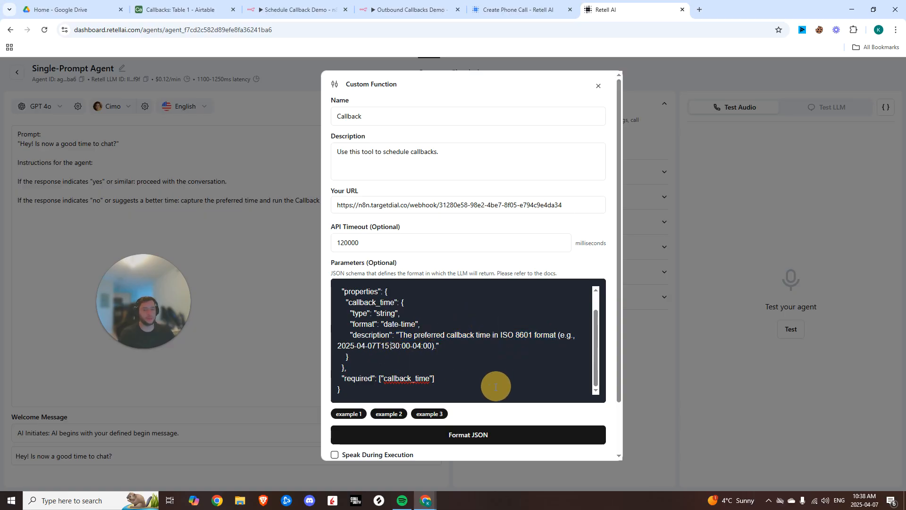
{"action": "left_click", "coordinate": [427, 391]}
{"action": "left_click_drag", "start_coordinate": [427, 391], "coordinate": [333, 283]}
{"action": "scroll", "coordinate": [440, 352], "scroll_direction": "down", "scroll_amount": 1}
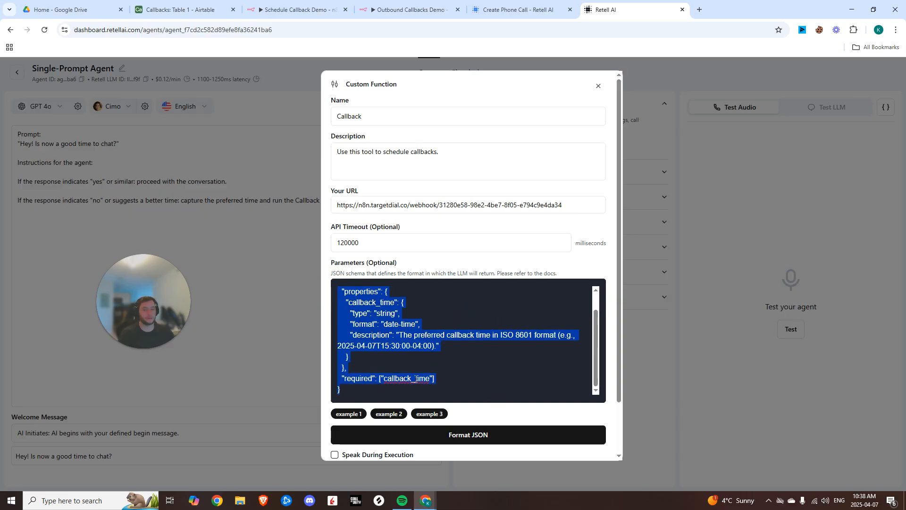
{"action": "left_click", "coordinate": [447, 390]}
{"action": "scroll", "coordinate": [455, 419], "scroll_direction": "down", "scroll_amount": 2}
{"action": "left_click", "coordinate": [580, 441]}
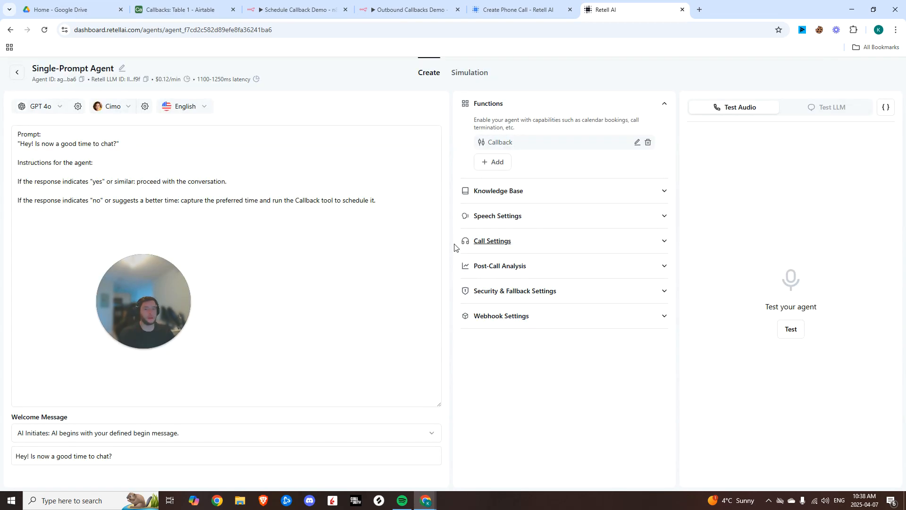
Extend the prompt's "no" instruction with the {{current_time_America/New_York}} reference and "so that you do not schedule in the past," before the Callback tool wording
{"action": "left_click", "coordinate": [380, 198]}
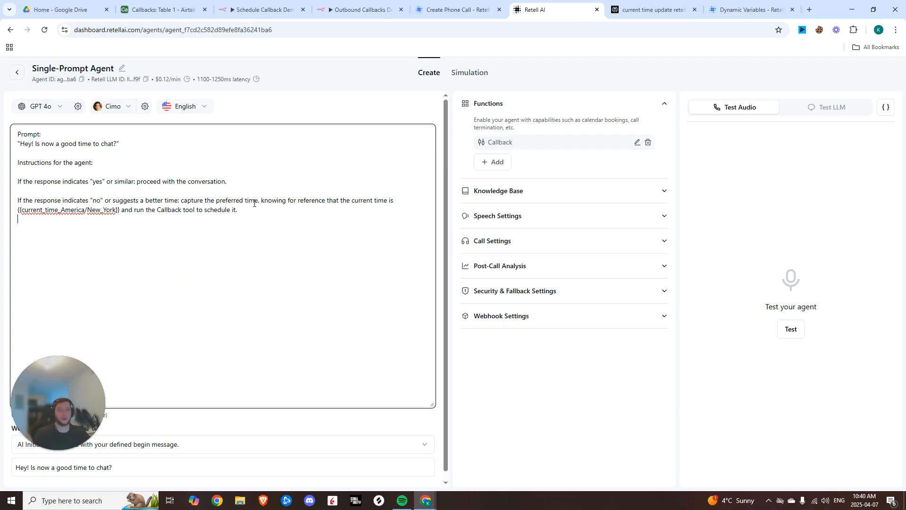
{"action": "left_click_drag", "start_coordinate": [262, 201], "coordinate": [360, 201]}
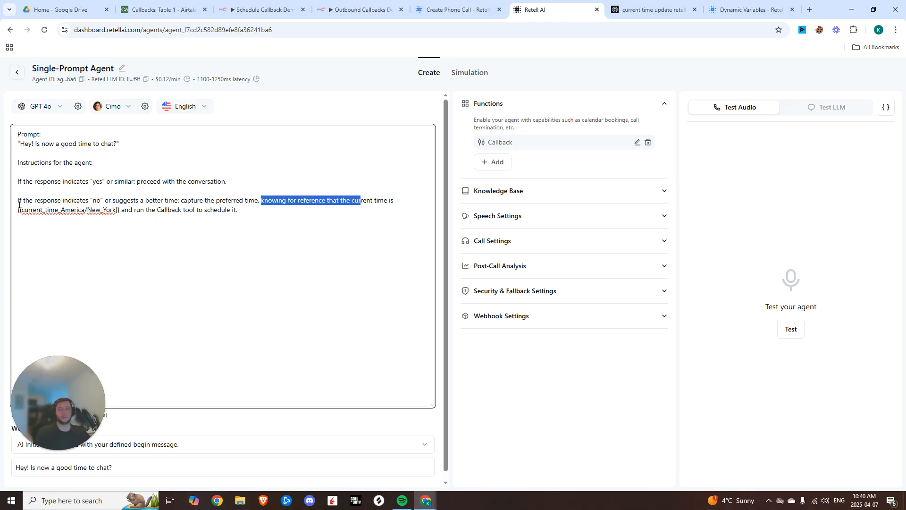
{"action": "left_click", "coordinate": [120, 210]}
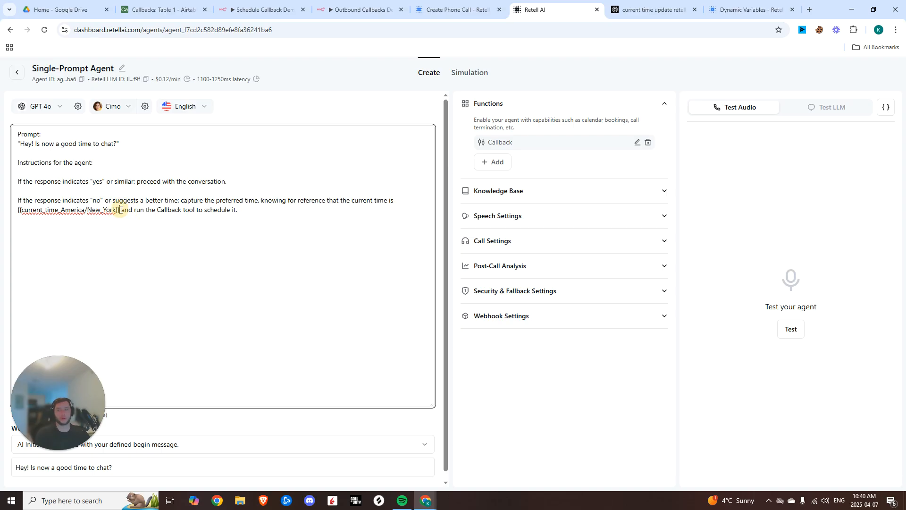
{"action": "type", "text": "so that you do not schedule in the past,"}
{"action": "left_click", "coordinate": [363, 211]}
{"action": "left_click", "coordinate": [333, 236]}
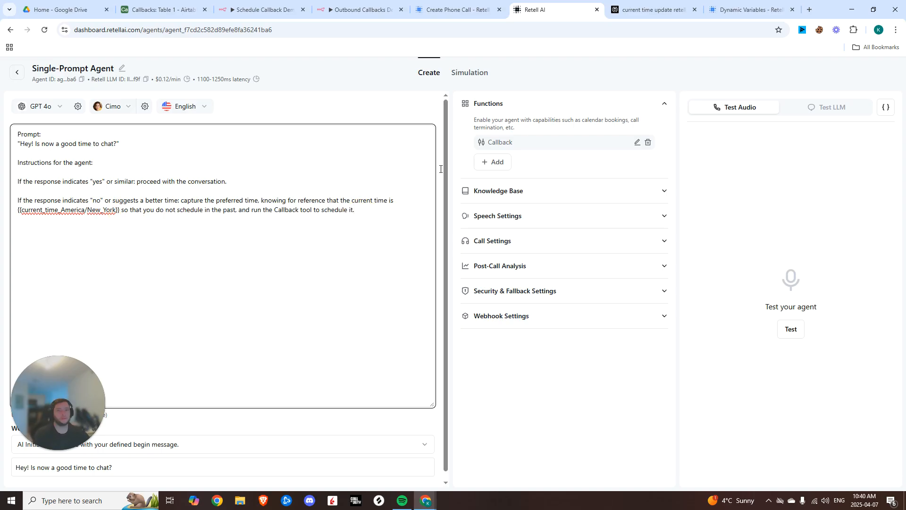
{"action": "key", "text": "Return"}
{"action": "key", "text": "Return"}
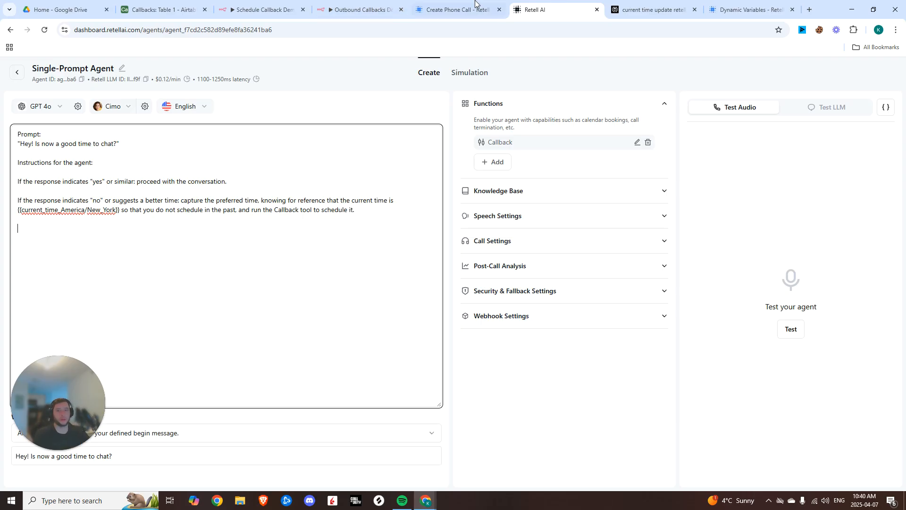
In the n8n Schedule Callback Demo workflow, add an Airtable node that creates a record after the Webhook node
{"action": "left_click", "coordinate": [264, 9]}
{"action": "left_click", "coordinate": [510, 249]}
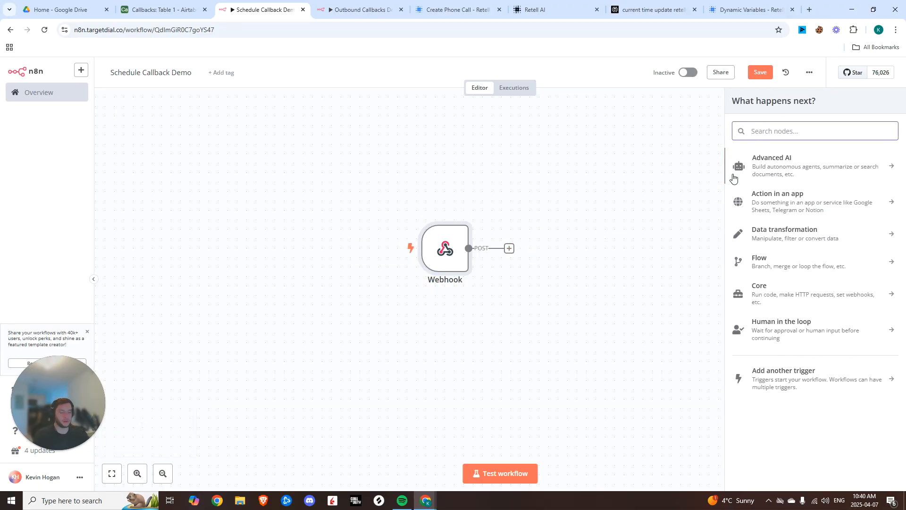
{"action": "type", "text": "air"}
{"action": "left_click", "coordinate": [745, 169]}
{"action": "left_click", "coordinate": [769, 245]}
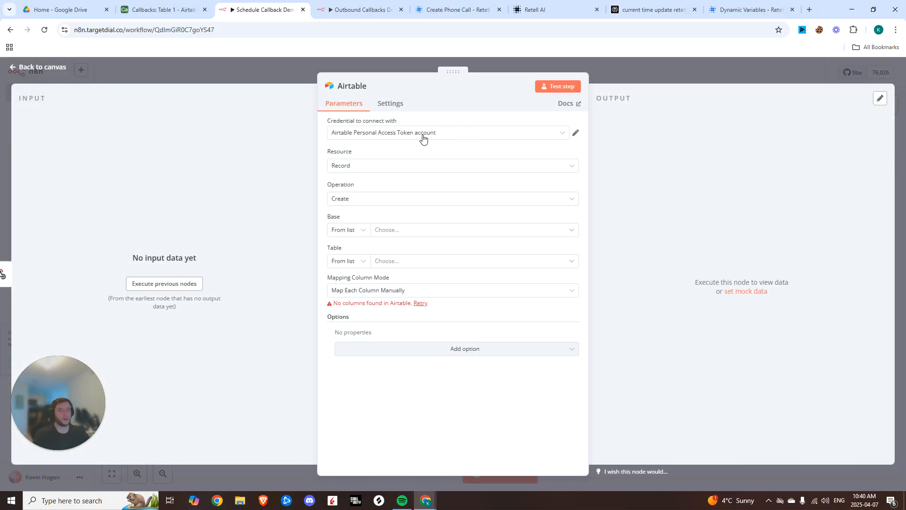
{"action": "left_click", "coordinate": [474, 132]}
{"action": "left_click", "coordinate": [405, 183]}
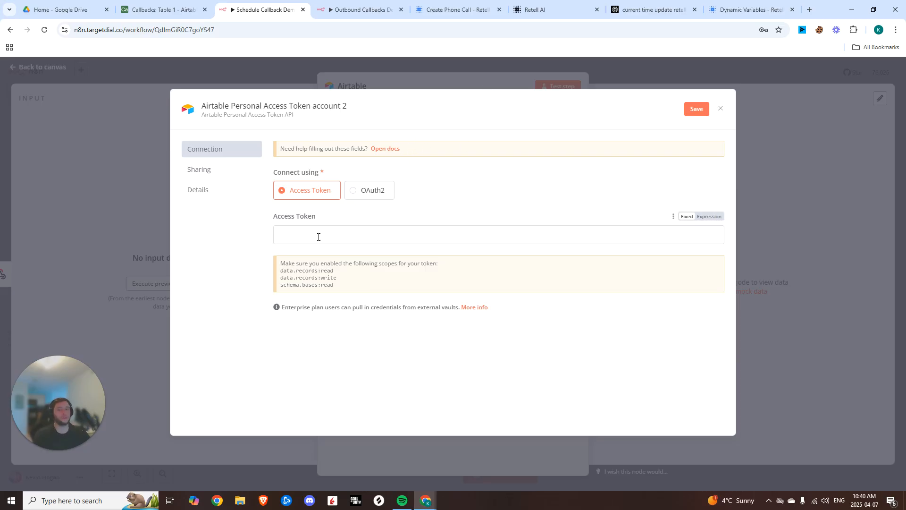
{"action": "left_click", "coordinate": [403, 76]}
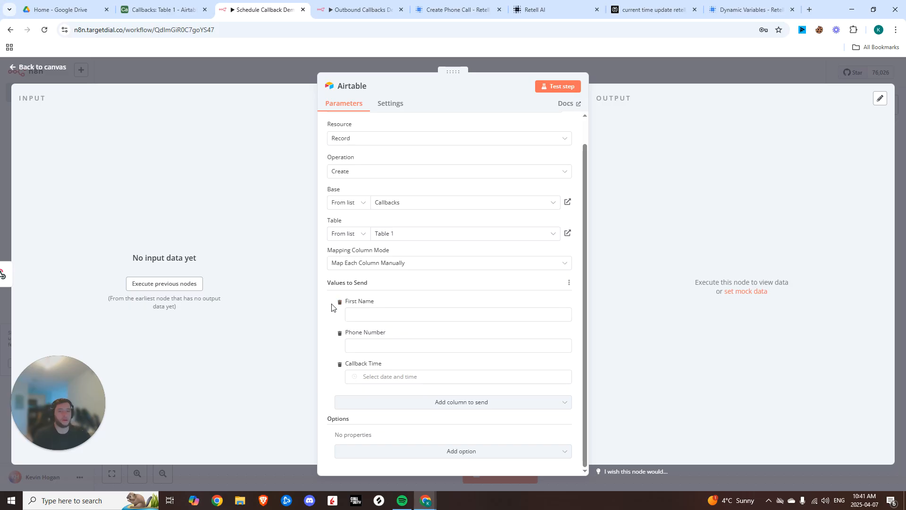
Remove the First Name column from the Airtable node's values to send and return to the canvas
{"action": "left_click", "coordinate": [339, 302]}
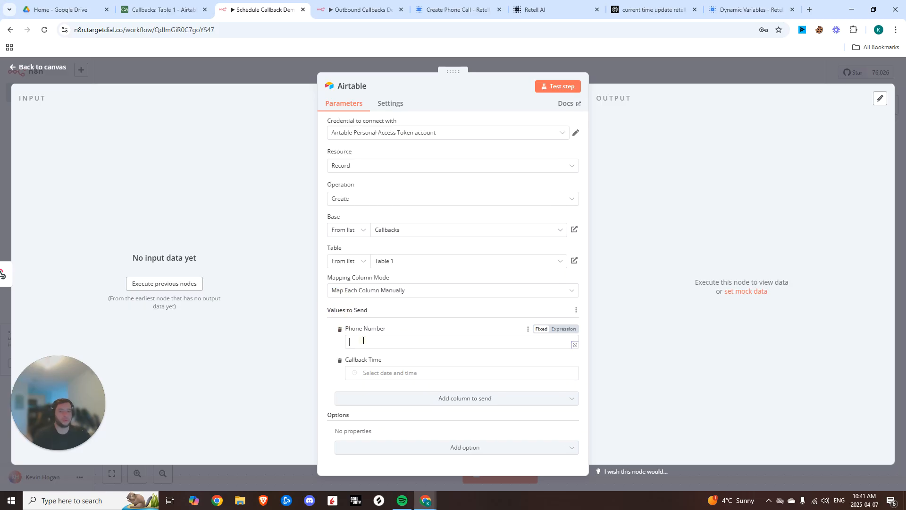
{"action": "left_click", "coordinate": [370, 373]}
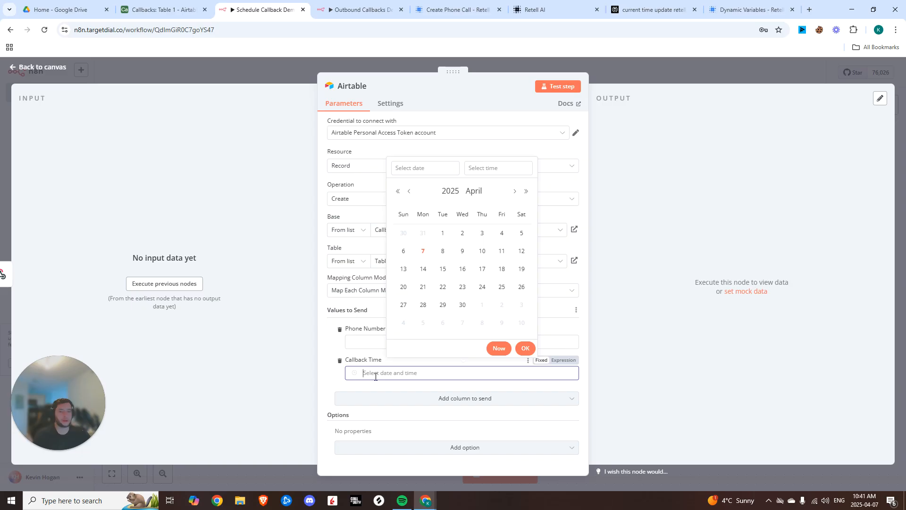
{"action": "left_click", "coordinate": [617, 92]}
{"action": "left_click", "coordinate": [608, 70]}
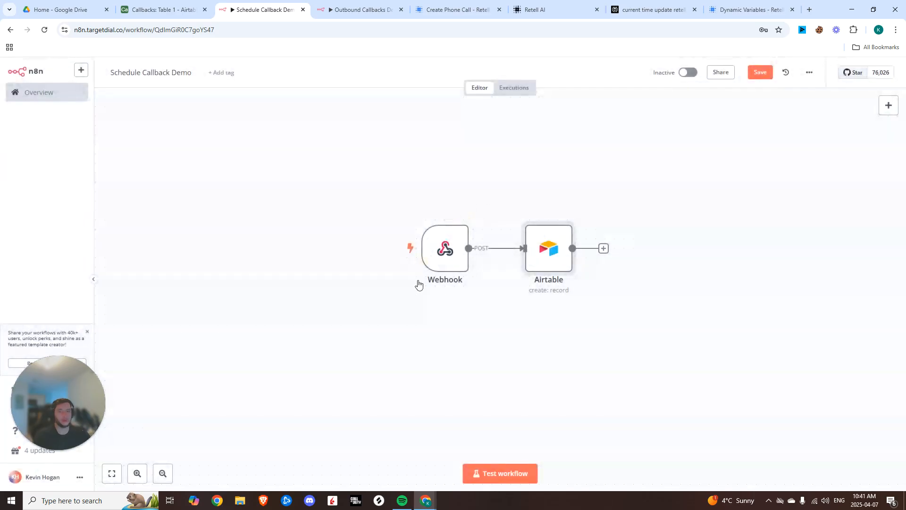
Start listening for a test event on the Schedule Callback Demo workflow's Webhook node and copy its test URL
{"action": "double_click", "coordinate": [435, 248]}
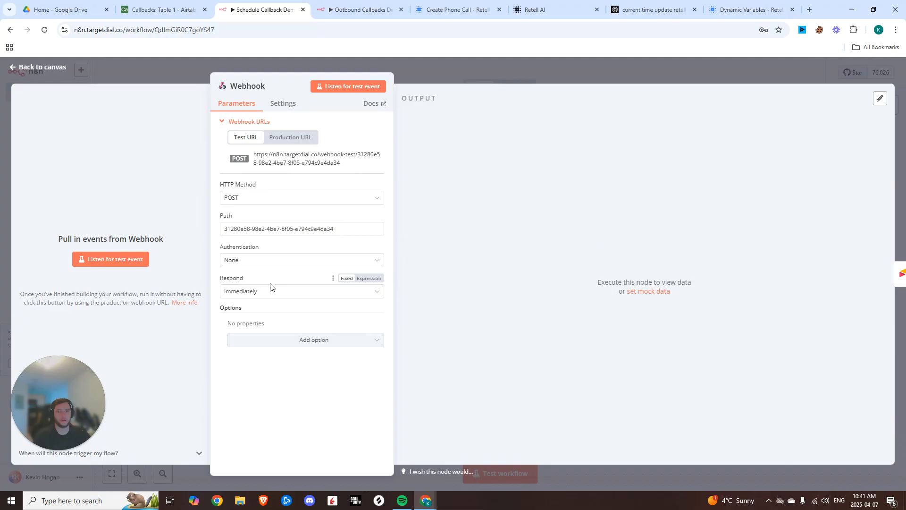
{"action": "left_click", "coordinate": [137, 259]}
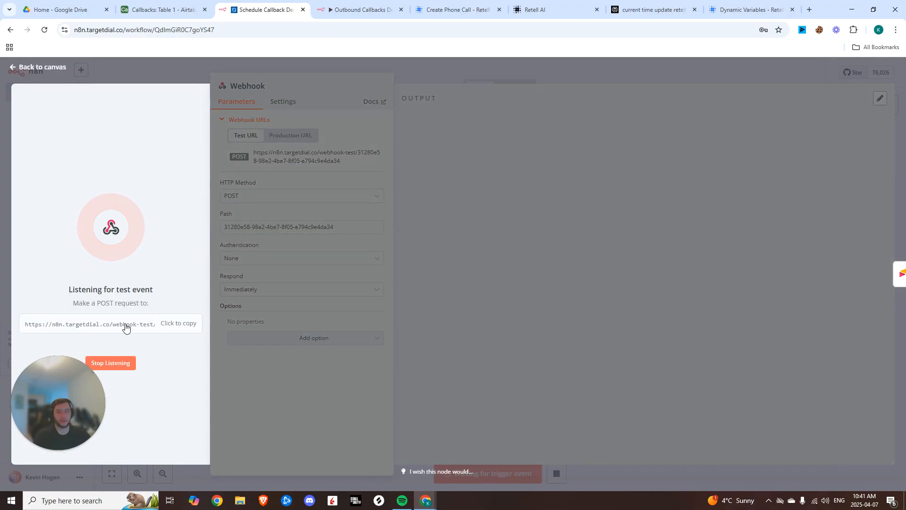
{"action": "left_click", "coordinate": [138, 324]}
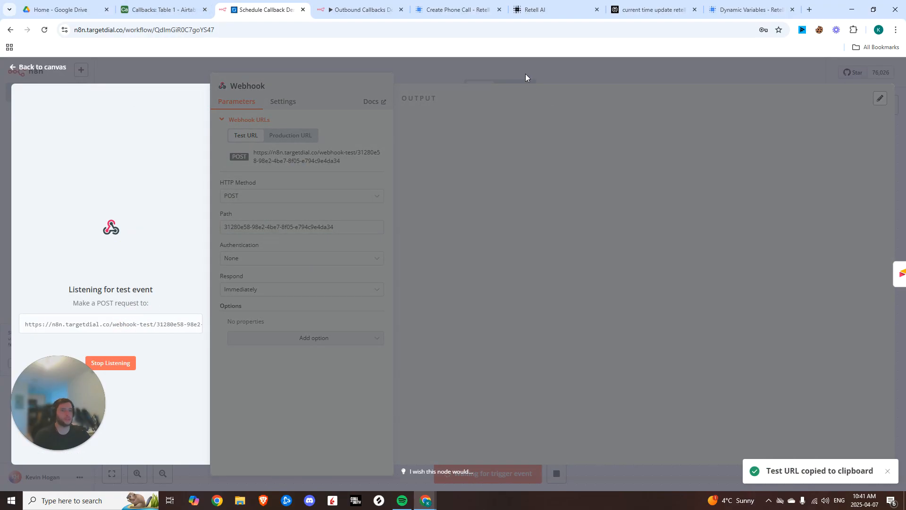
In Retell AI, replace the Callback function's URL with the copied webhook test URL and save the function
{"action": "left_click", "coordinate": [538, 9]}
{"action": "left_click", "coordinate": [637, 142]}
{"action": "triple_click", "coordinate": [433, 205]}
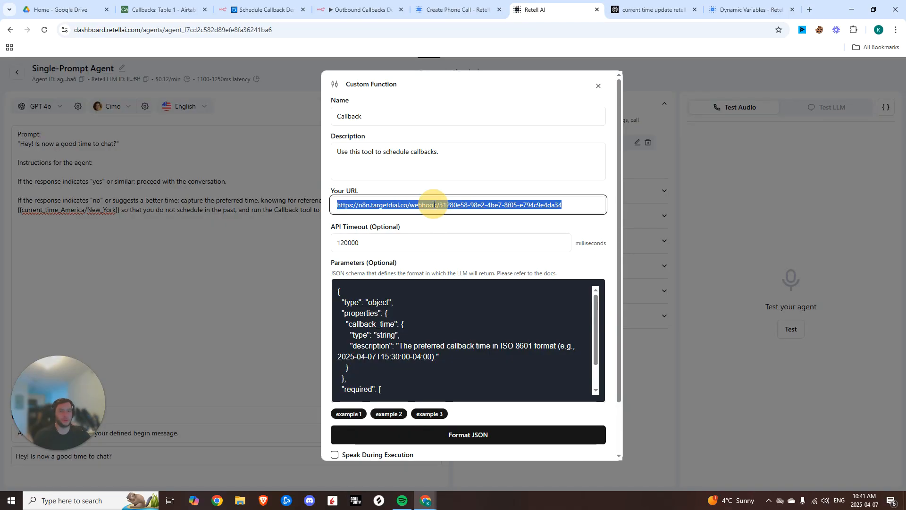
{"action": "key", "text": "ctrl+v"}
{"action": "scroll", "coordinate": [491, 321], "scroll_direction": "down", "scroll_amount": 3}
{"action": "left_click", "coordinate": [567, 443]}
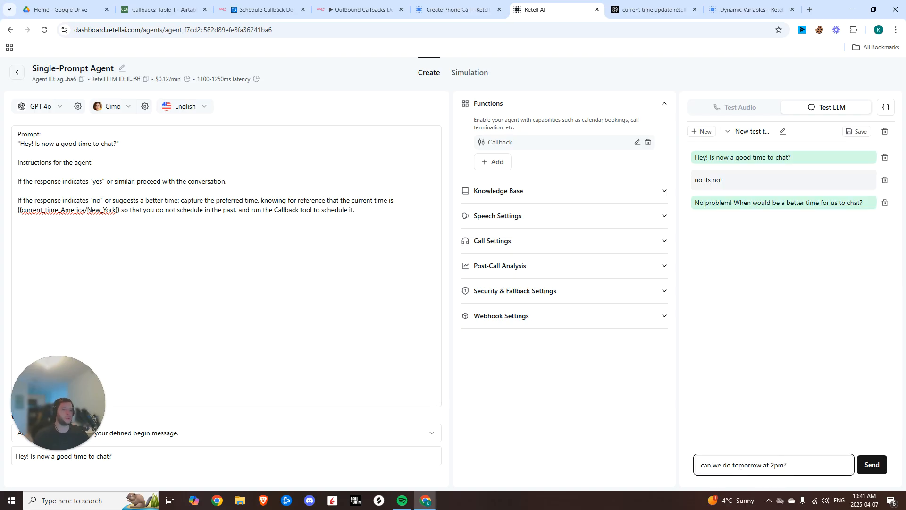
Send the agent the test message "can we do tomorrow at 2pm?" and check the callback_time in the Callback tool invocation
{"action": "key", "text": "Return"}
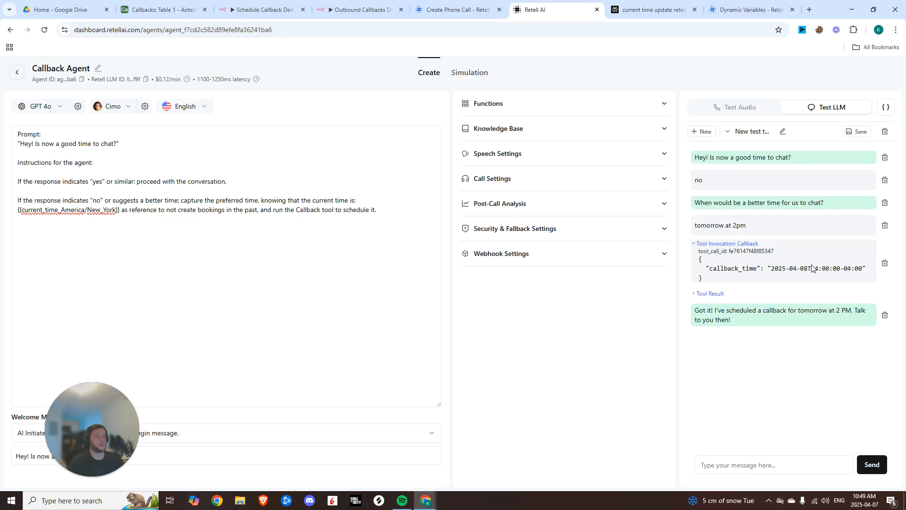
{"action": "left_click_drag", "start_coordinate": [772, 270], "coordinate": [866, 269]}
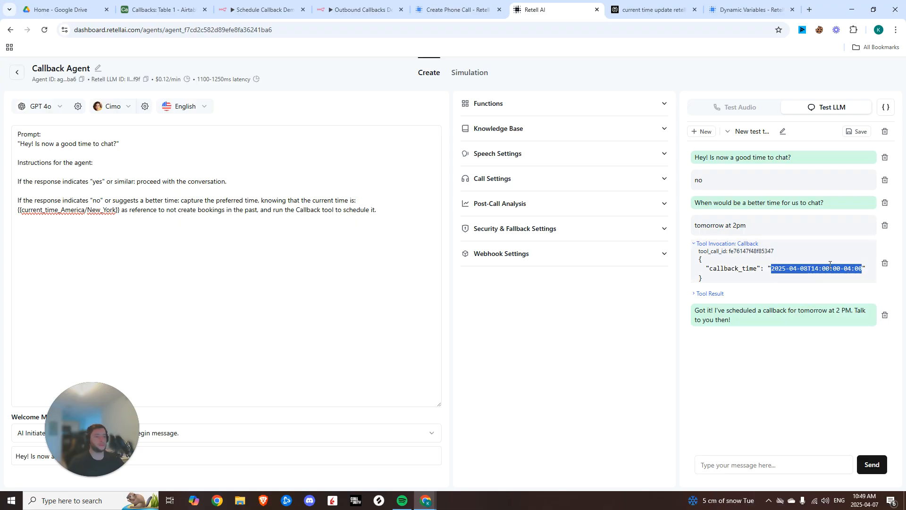
{"action": "left_click", "coordinate": [765, 311]}
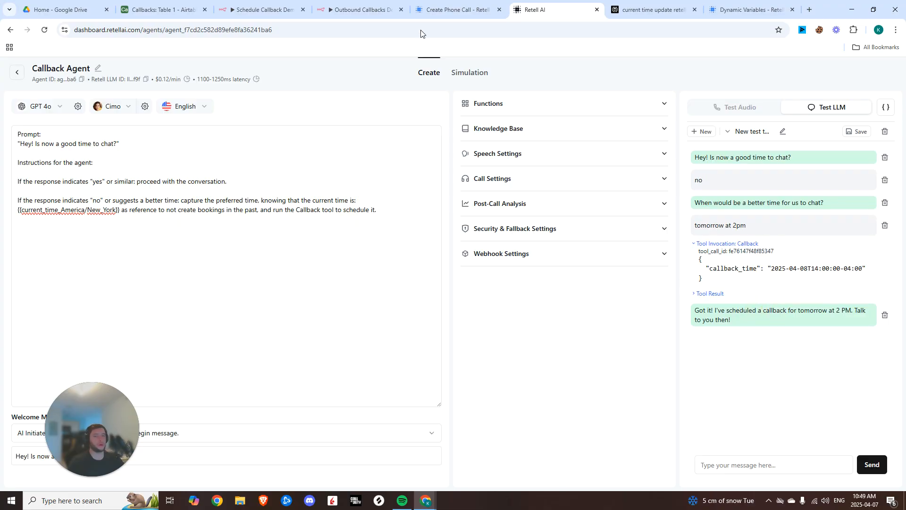
In n8n, examine the Webhook node's JSON output for the callback_time argument, the call_type and any caller details
{"action": "left_click", "coordinate": [264, 10]}
{"action": "scroll", "coordinate": [623, 167], "scroll_direction": "down", "scroll_amount": 20}
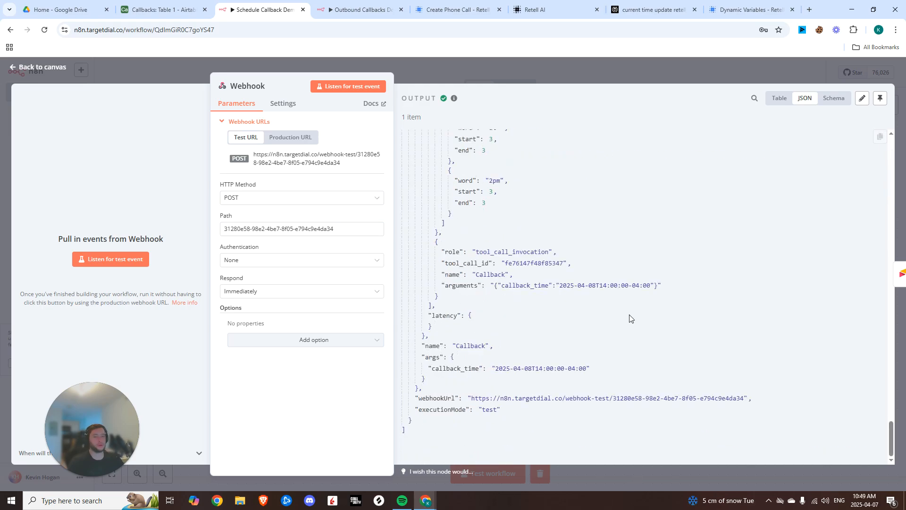
{"action": "left_click_drag", "start_coordinate": [497, 371], "coordinate": [587, 376]}
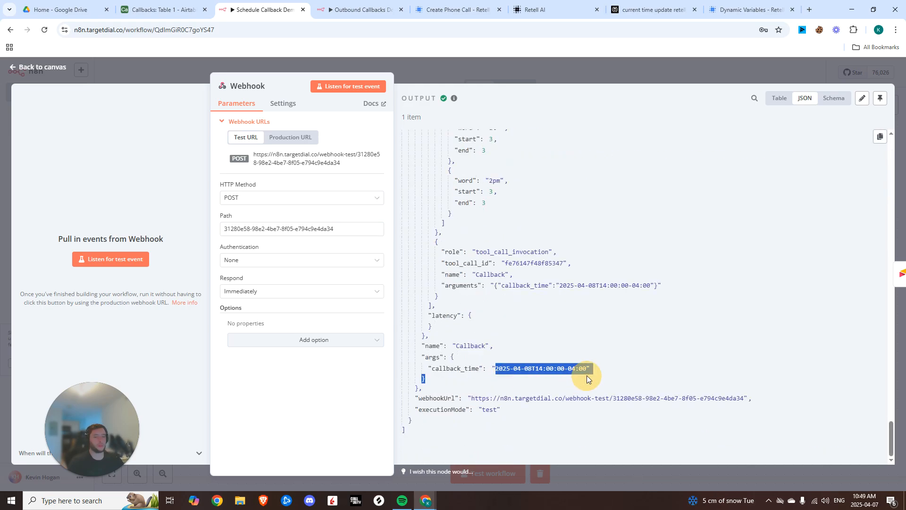
{"action": "left_click", "coordinate": [590, 368]}
{"action": "scroll", "coordinate": [600, 336], "scroll_direction": "up", "scroll_amount": 20}
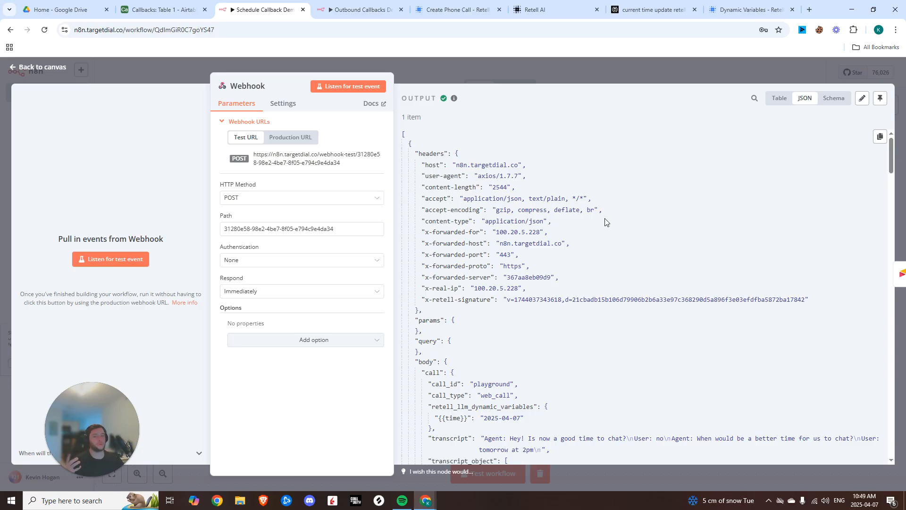
{"action": "scroll", "coordinate": [605, 243], "scroll_direction": "down", "scroll_amount": 20}
{"action": "scroll", "coordinate": [529, 177], "scroll_direction": "up", "scroll_amount": 15}
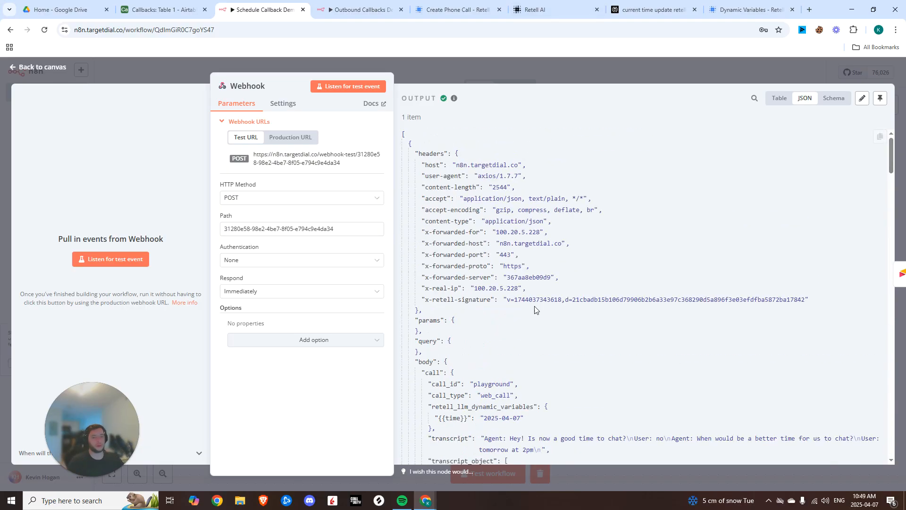
{"action": "scroll", "coordinate": [493, 320], "scroll_direction": "down", "scroll_amount": 3}
{"action": "double_click", "coordinate": [485, 233]}
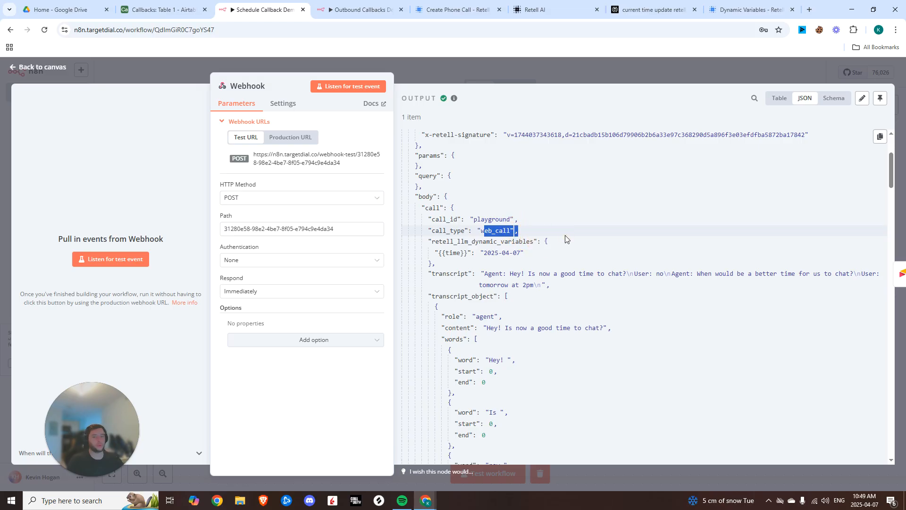
{"action": "left_click", "coordinate": [581, 196]}
{"action": "scroll", "coordinate": [536, 402], "scroll_direction": "down", "scroll_amount": 15}
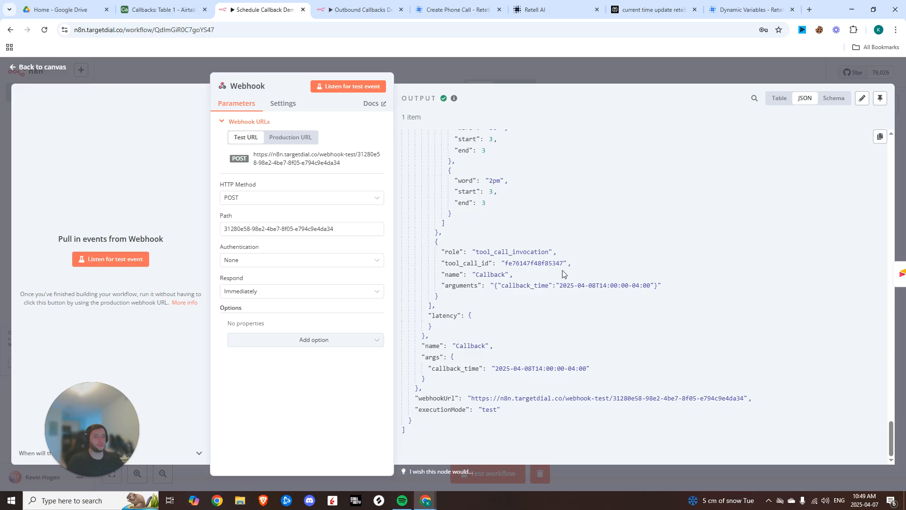
Listen for another test event on the Webhook node, and leave the Callback Agent's editor in Retell AI
{"action": "left_click", "coordinate": [111, 259]}
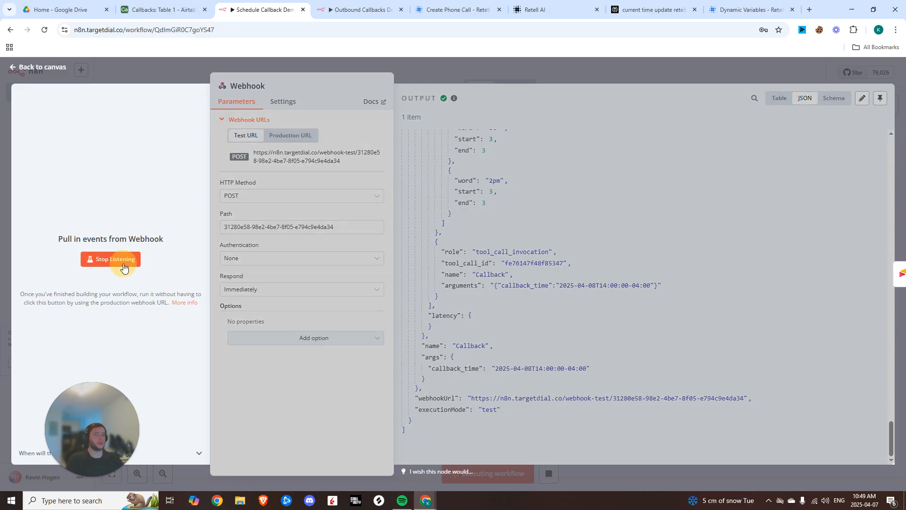
{"action": "left_click", "coordinate": [557, 11]}
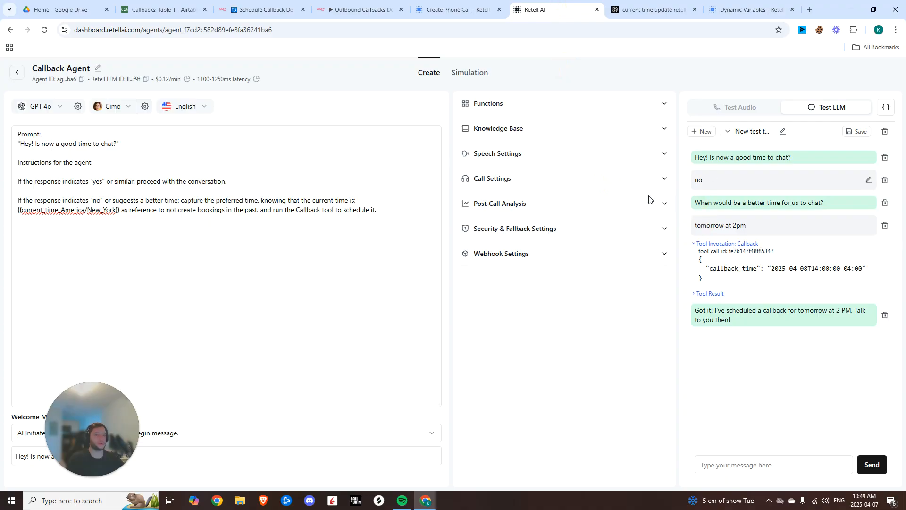
{"action": "left_click", "coordinate": [17, 72]}
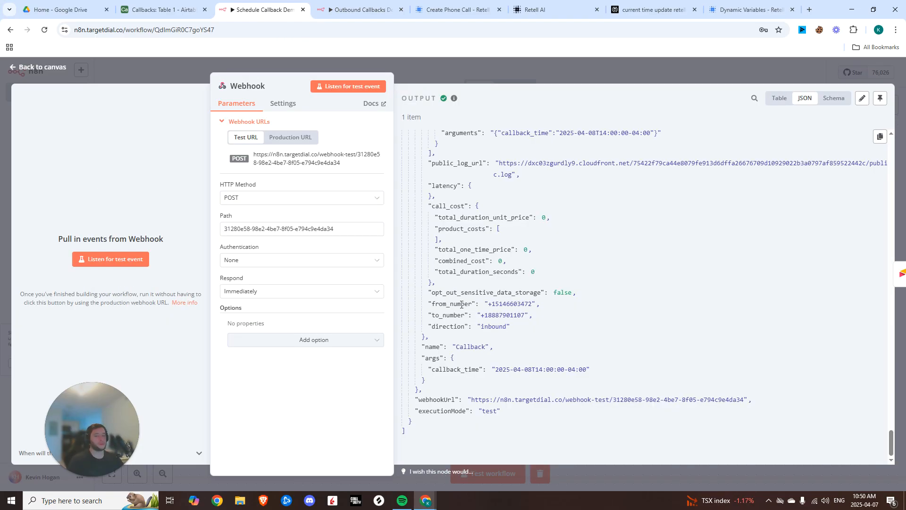
Examine the from_number and callback_time fields in the phone call's Webhook output, and return to the canvas
{"action": "left_click_drag", "start_coordinate": [461, 304], "coordinate": [549, 307]}
{"action": "triple_click", "coordinate": [607, 363]}
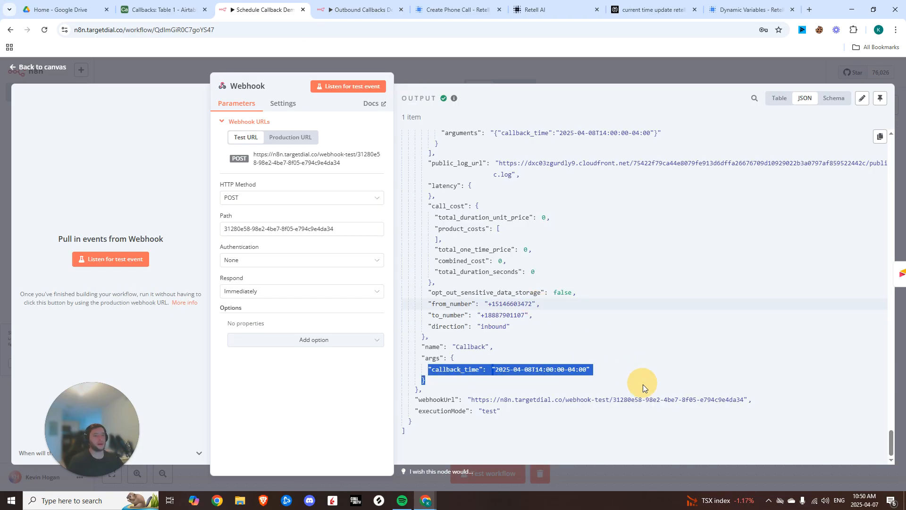
{"action": "scroll", "coordinate": [643, 384], "scroll_direction": "up", "scroll_amount": 10}
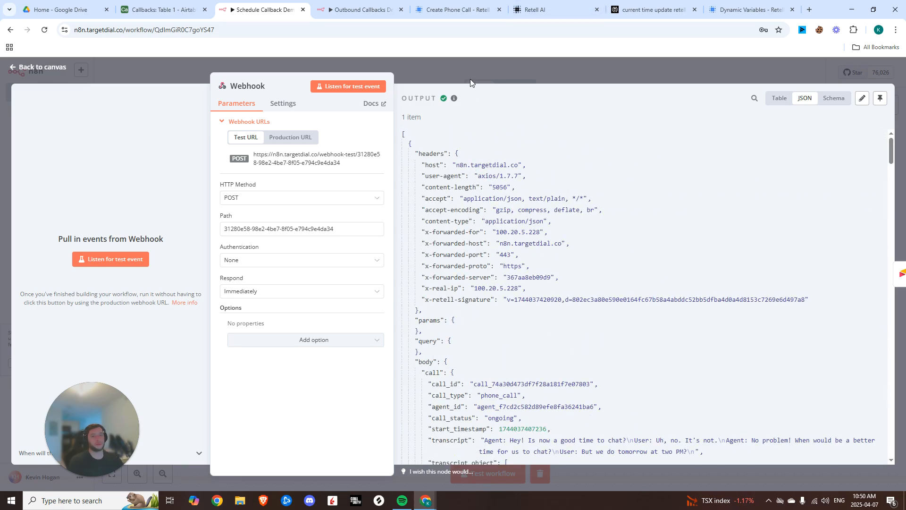
{"action": "left_click", "coordinate": [471, 80]}
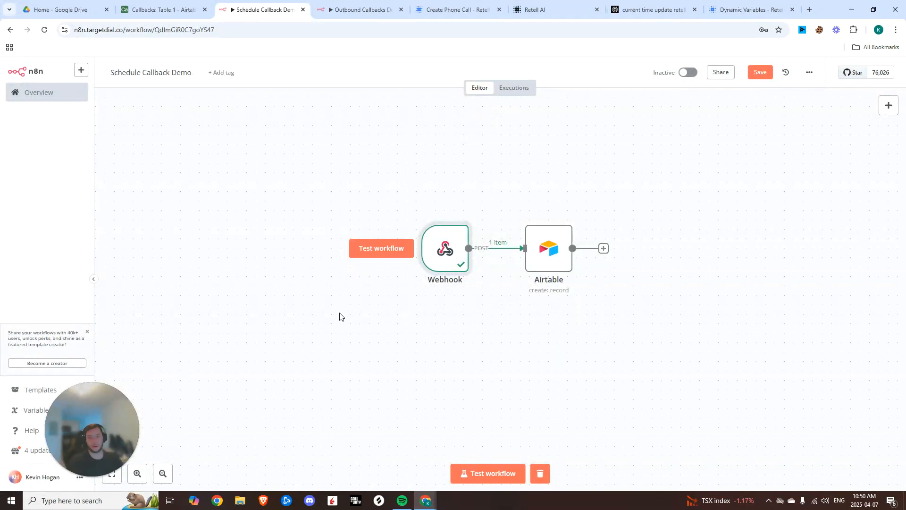
Pin the Webhook node's phone call output data and return to the canvas
{"action": "double_click", "coordinate": [448, 254]}
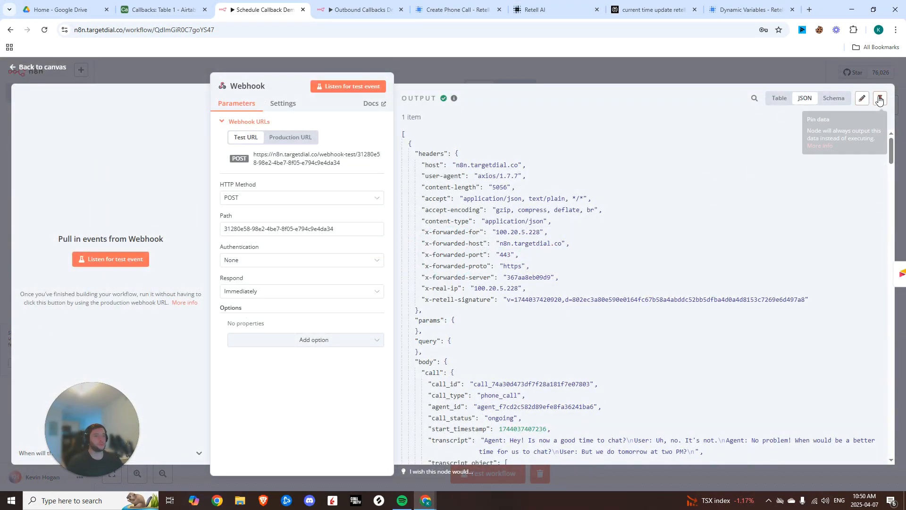
{"action": "left_click", "coordinate": [881, 94]}
{"action": "key", "text": "Escape"}
Map the Airtable node's Phone Number to {{ $json.body.call.from_number }} and Callback Time to {{ $json.body.args.callback_time }}, and test the step
{"action": "double_click", "coordinate": [552, 249]}
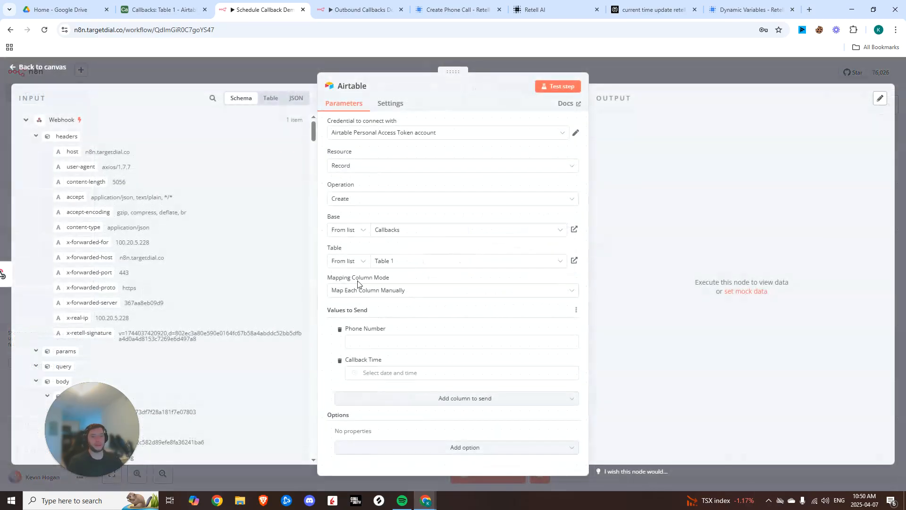
{"action": "left_click", "coordinate": [375, 343]}
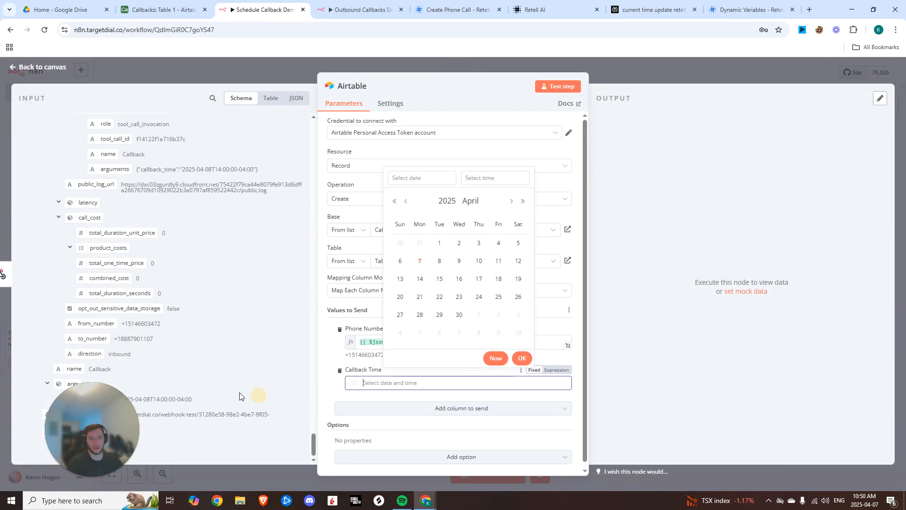
{"action": "left_click", "coordinate": [428, 312]}
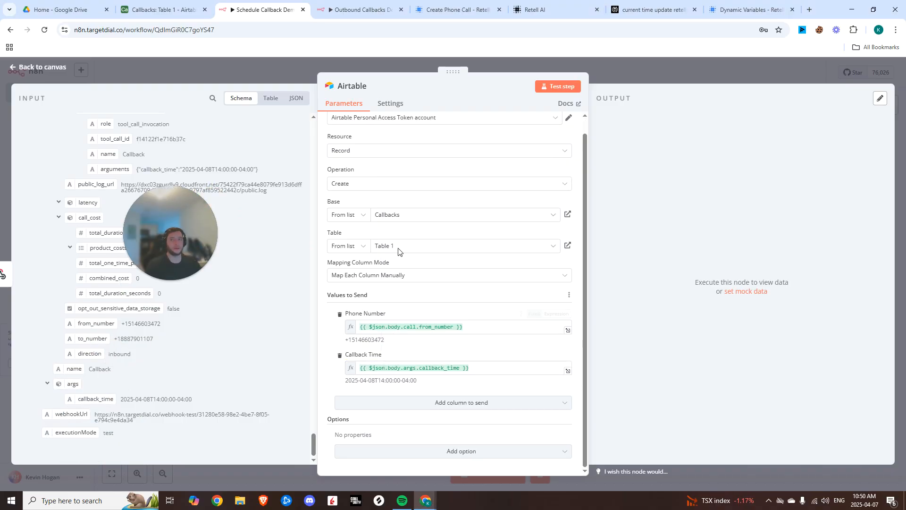
{"action": "left_click", "coordinate": [557, 86]}
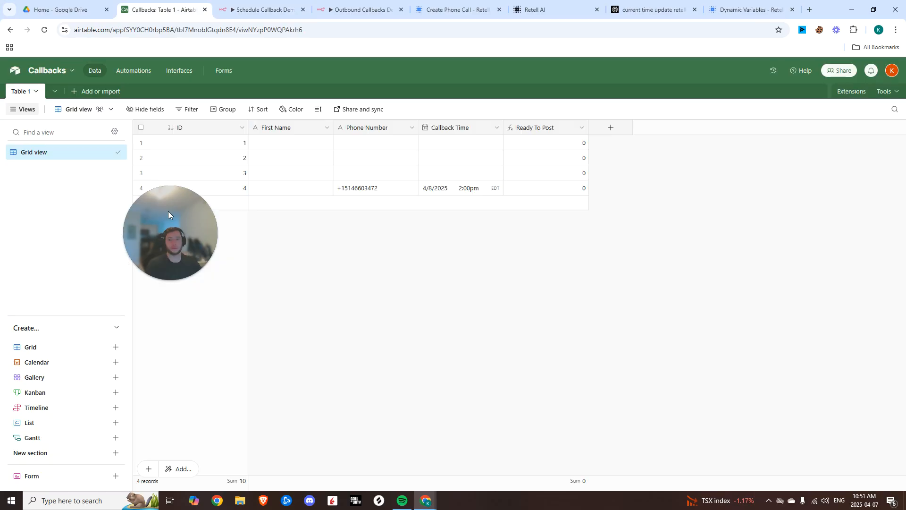
{"action": "left_click_drag", "start_coordinate": [169, 212], "coordinate": [160, 330]}
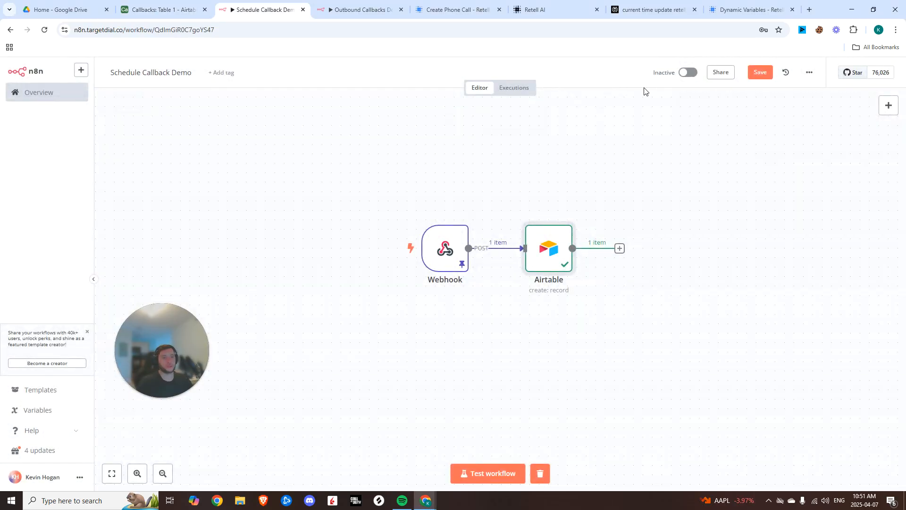
Activate the Schedule Callback Demo workflow and check the new record's Ready To Post value in Airtable
{"action": "left_click", "coordinate": [687, 72]}
{"action": "left_click", "coordinate": [359, 9]}
{"action": "left_click", "coordinate": [160, 10]}
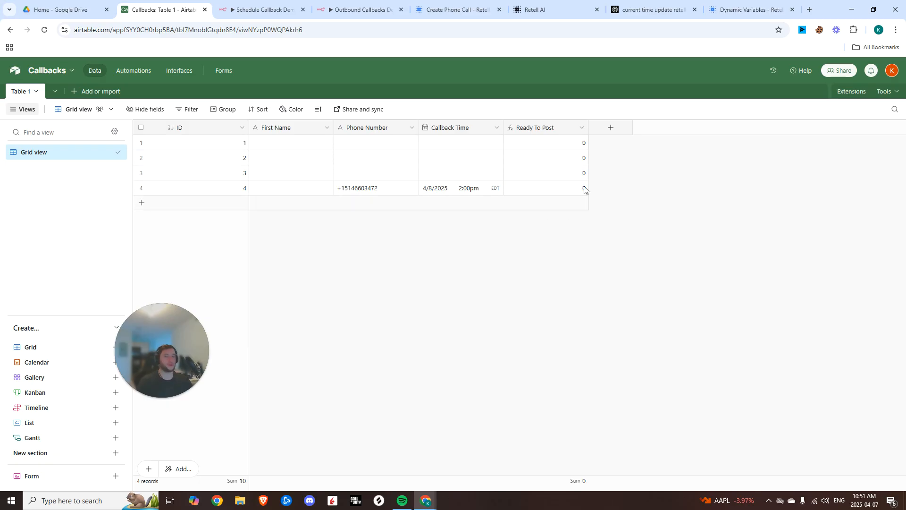
Copy the Callbacks Demo webhook's test URL from n8n and replace the fetch URL in Airtable's Place Callback automation script with it
{"action": "left_click", "coordinate": [359, 10]}
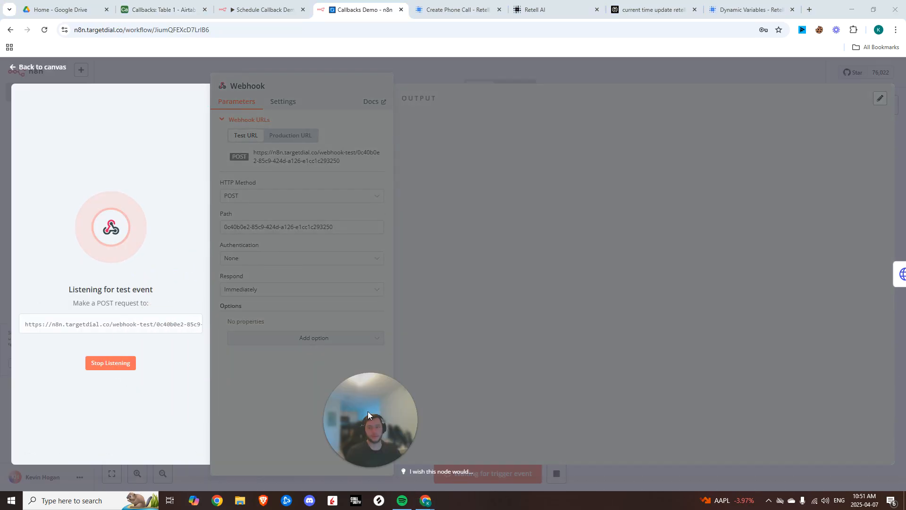
{"action": "left_click", "coordinate": [179, 324]}
{"action": "left_click", "coordinate": [160, 9]}
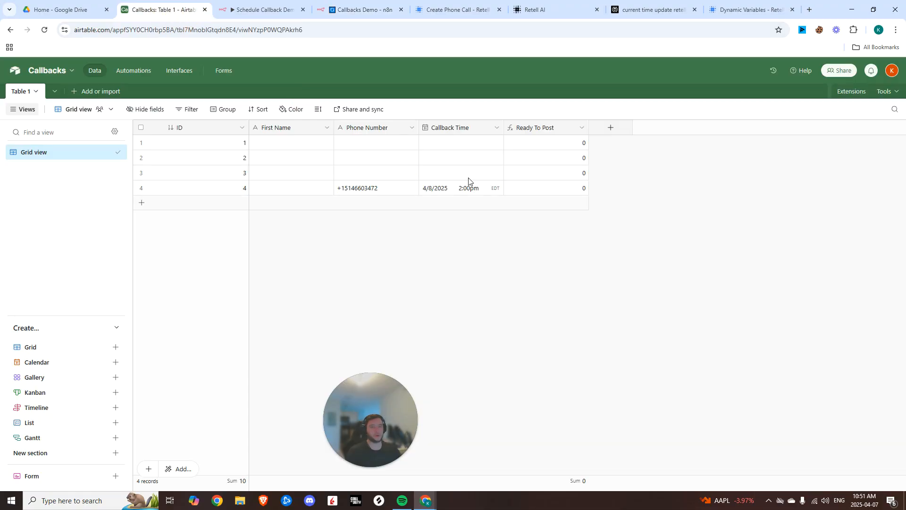
{"action": "left_click", "coordinate": [146, 74]}
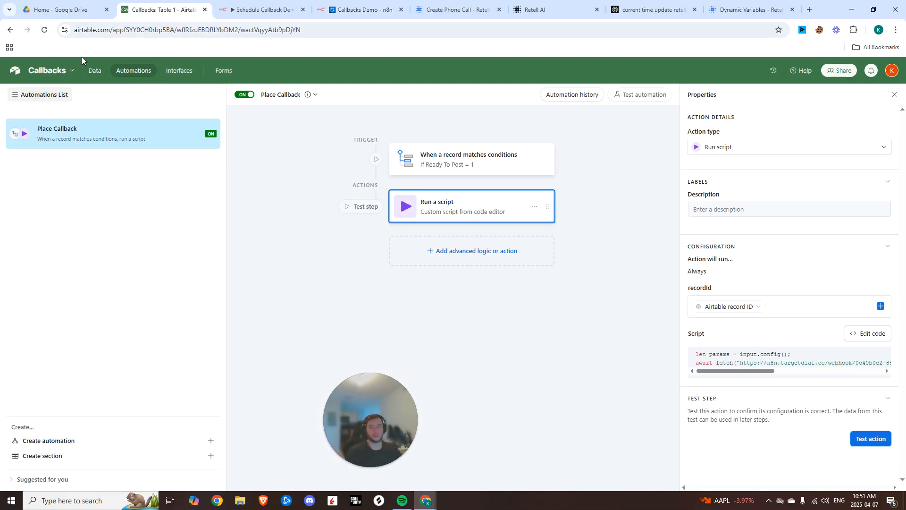
{"action": "left_click", "coordinate": [853, 334]}
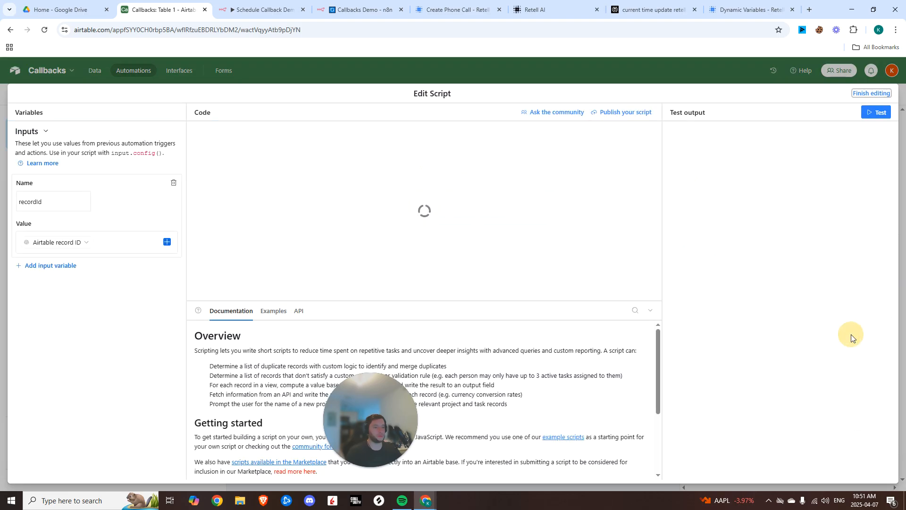
{"action": "left_click_drag", "start_coordinate": [265, 135], "coordinate": [439, 135]}
{"action": "key", "text": "ctrl+v"}
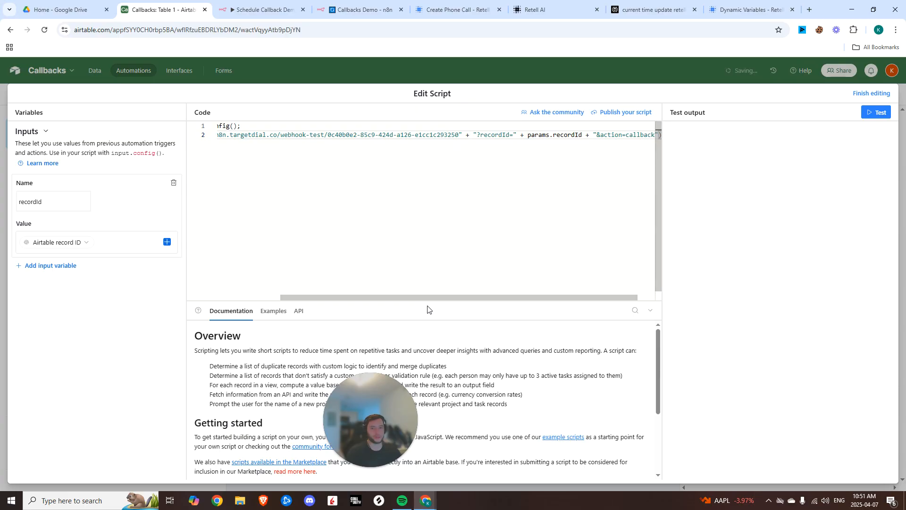
{"action": "left_click", "coordinate": [869, 94]}
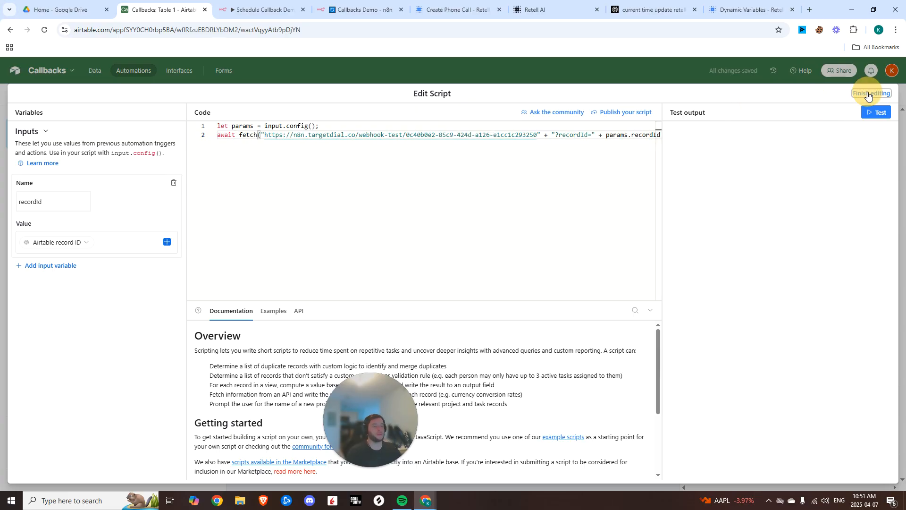
In Table 1, set the date in record 4's Callback Time to 4/7/2025
{"action": "left_click", "coordinate": [95, 70]}
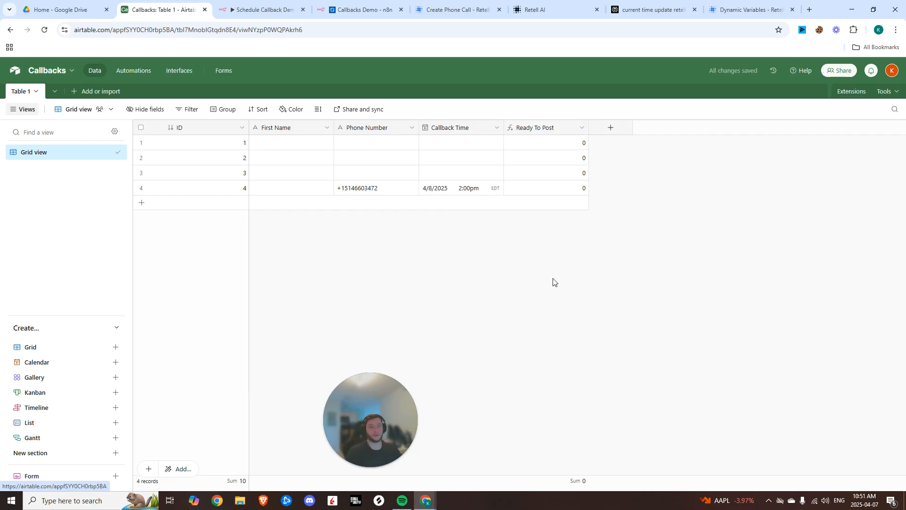
{"action": "left_click", "coordinate": [446, 188]}
{"action": "left_click", "coordinate": [467, 190]}
{"action": "left_click", "coordinate": [449, 248]}
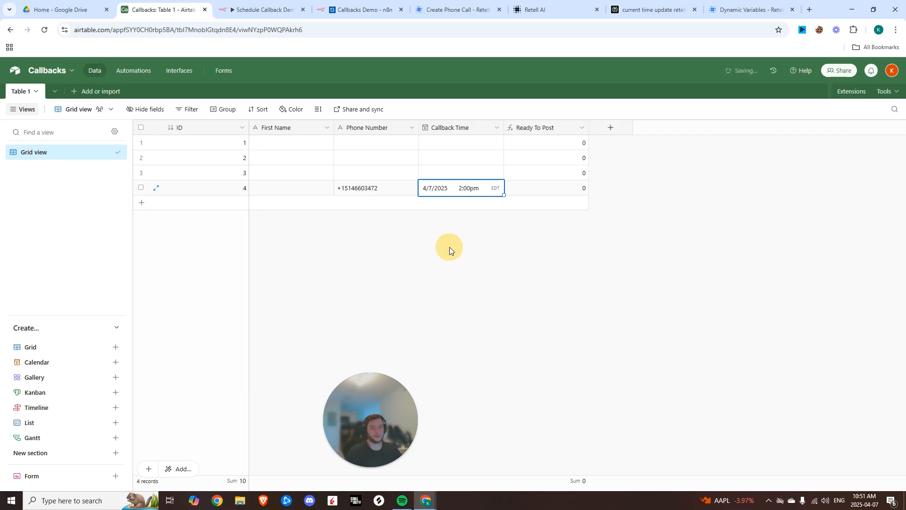
Set the time in record 4's Callback Time to 10:00am and test the Run a script action of the Place Callback automation
{"action": "left_click", "coordinate": [467, 190]}
{"action": "left_click", "coordinate": [470, 260]}
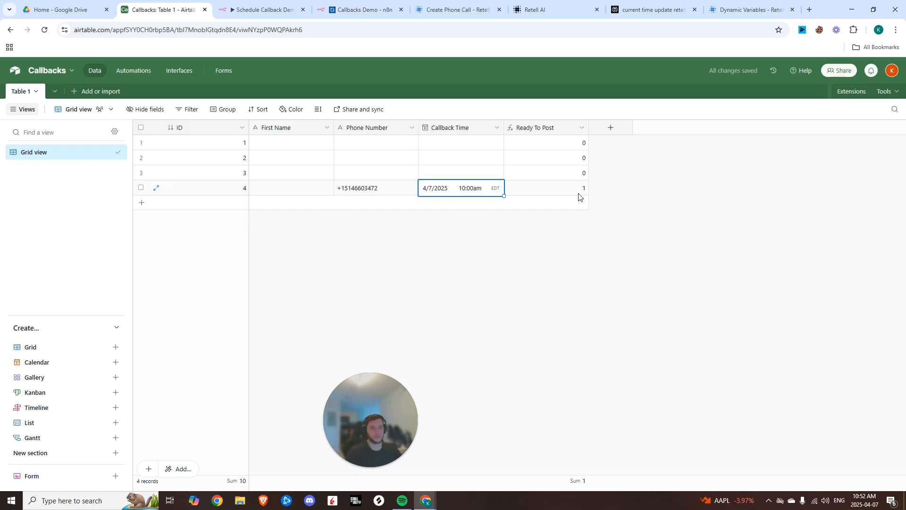
{"action": "left_click", "coordinate": [129, 71]}
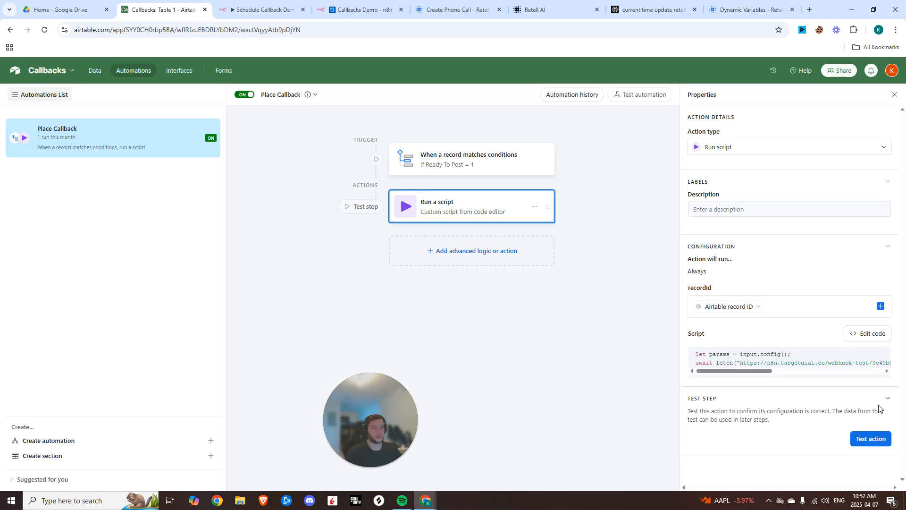
{"action": "left_click", "coordinate": [864, 435]}
{"action": "left_click", "coordinate": [549, 336]}
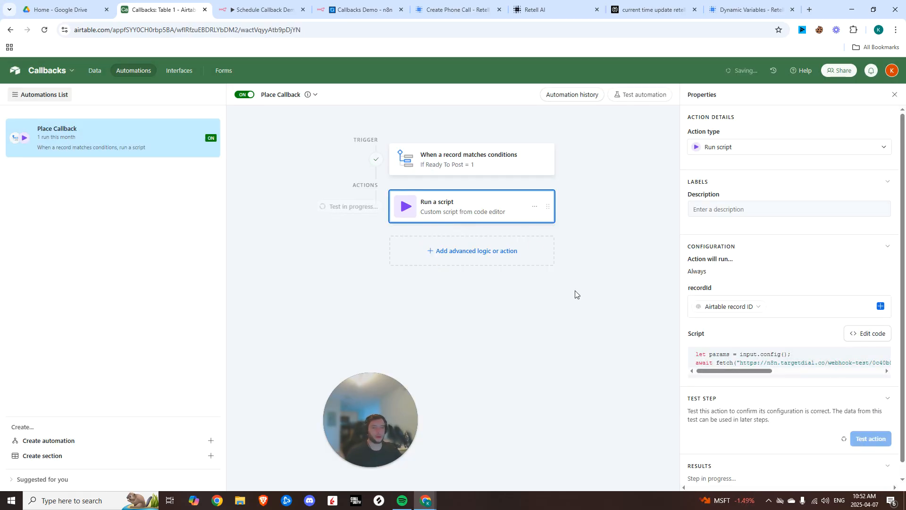
Switch to the Outbound Callbacks Demo workflow in n8n and examine the recordId and action query values received by the webhook
{"action": "left_click", "coordinate": [365, 9]}
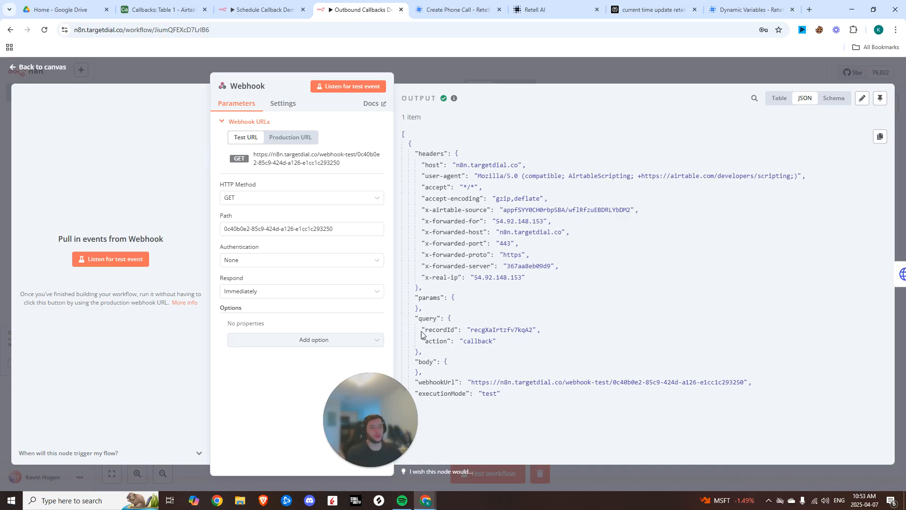
{"action": "mouse_move", "coordinate": [459, 331]}
{"action": "left_mouse_down"}
{"action": "mouse_move", "coordinate": [543, 334]}
{"action": "mouse_move", "coordinate": [471, 341]}
{"action": "left_mouse_up"}
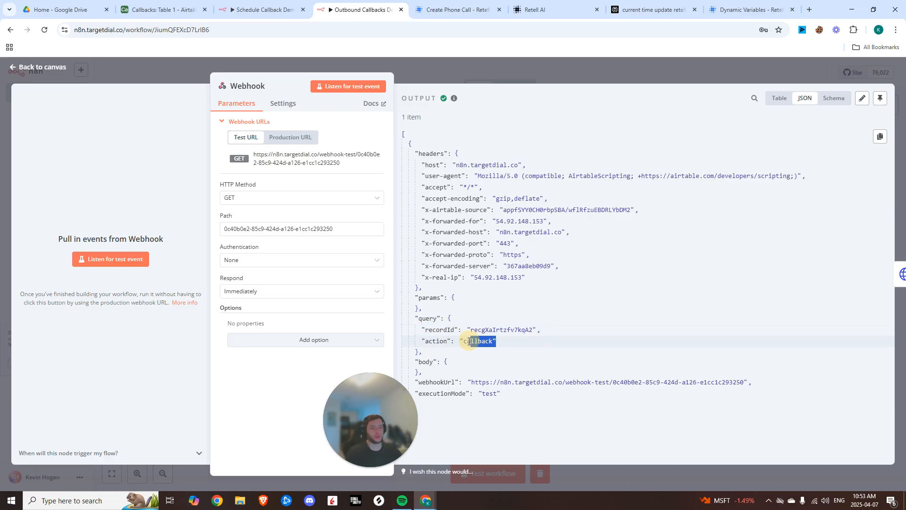
{"action": "key", "text": "Escape"}
Insert an Airtable Get a record node between the Webhook and HTTP Request nodes, using the Callbacks base and Table 1
{"action": "left_click_drag", "start_coordinate": [537, 236], "coordinate": [705, 238]}
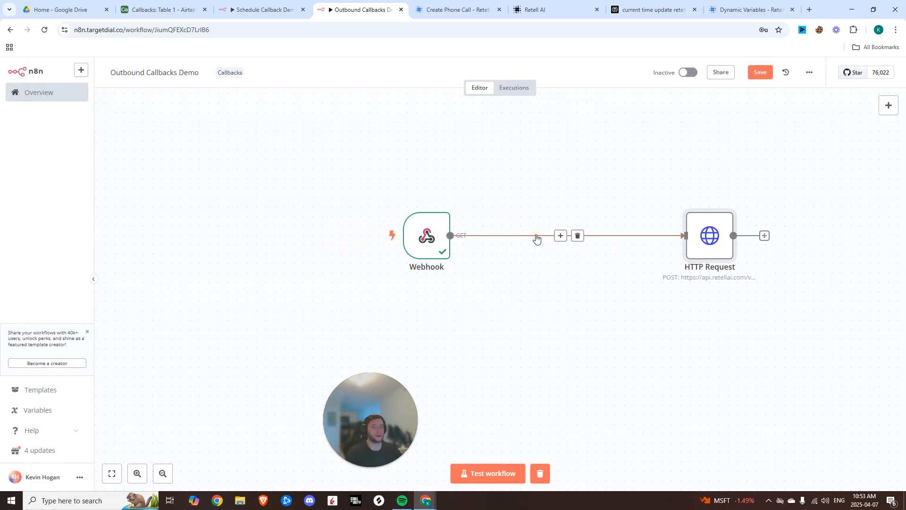
{"action": "left_click", "coordinate": [564, 237]}
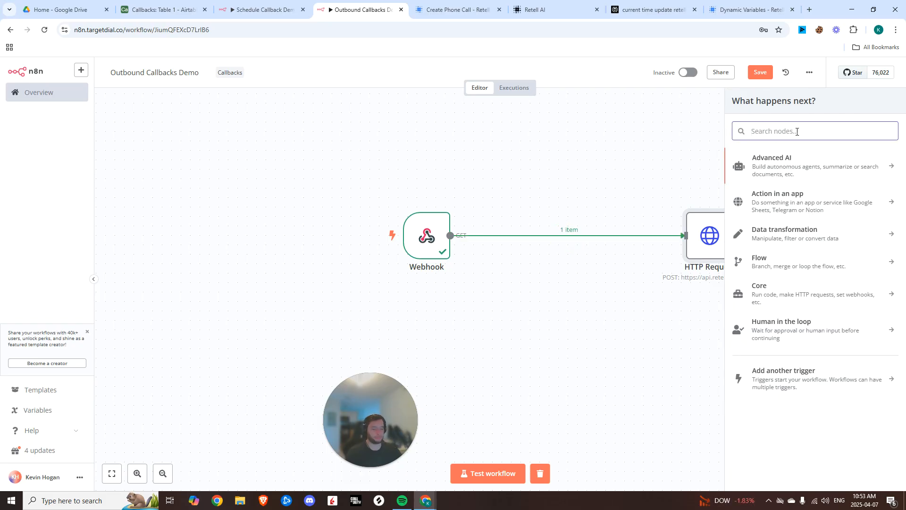
{"action": "type", "text": "airtable"}
{"action": "key", "text": "Return"}
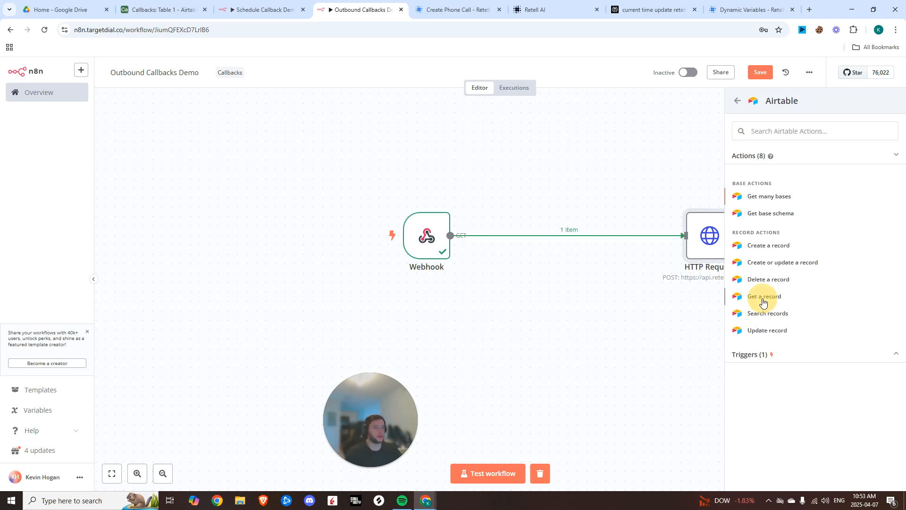
{"action": "left_click", "coordinate": [765, 295]}
{"action": "left_click", "coordinate": [403, 231]}
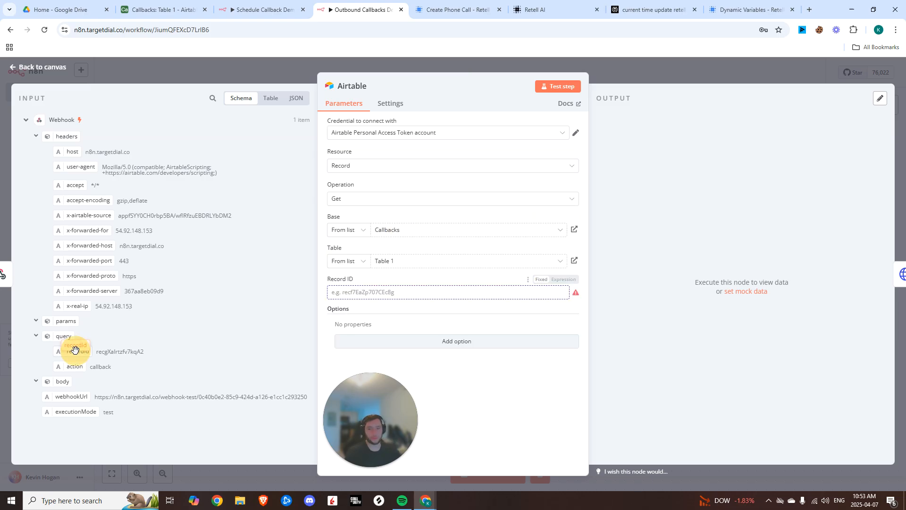
Map the Airtable node's Record ID to {{ $json.query.recordId }} and test the step
{"action": "left_click_drag", "start_coordinate": [75, 352], "coordinate": [571, 290]}
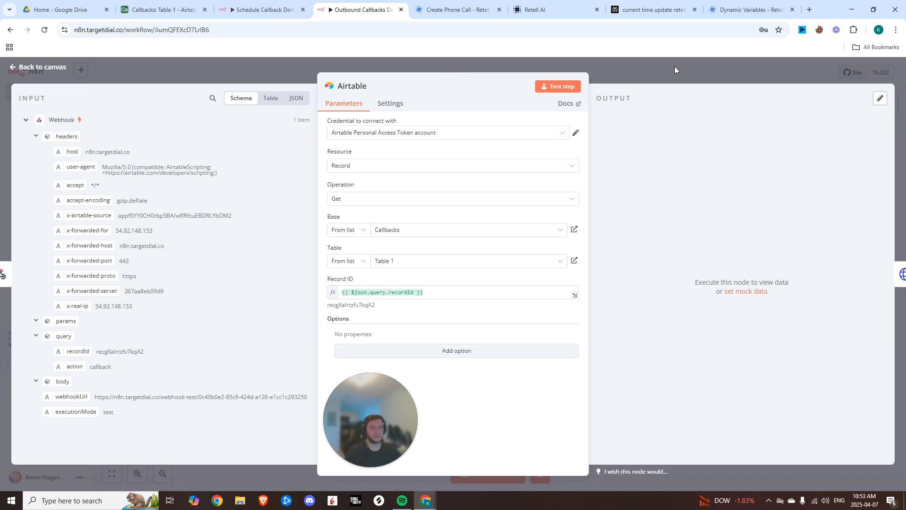
{"action": "left_click", "coordinate": [557, 86]}
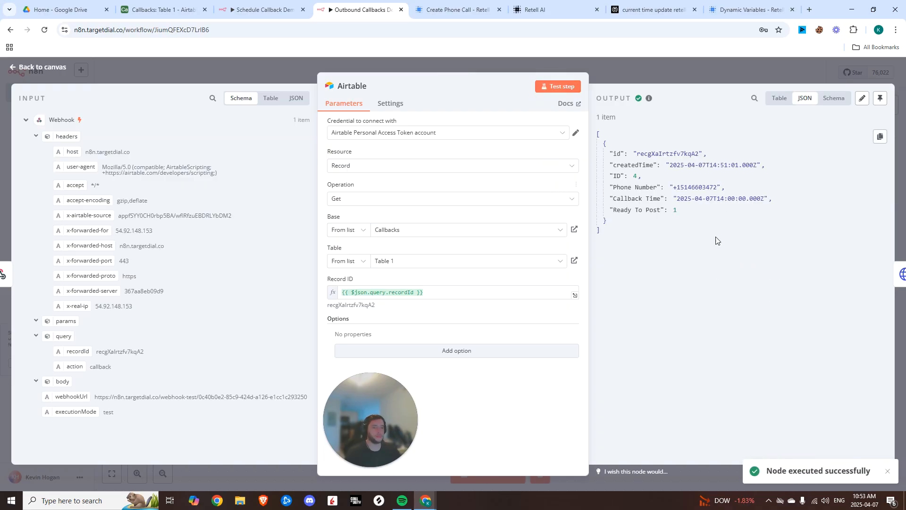
{"action": "left_click_drag", "start_coordinate": [676, 200], "coordinate": [713, 182]}
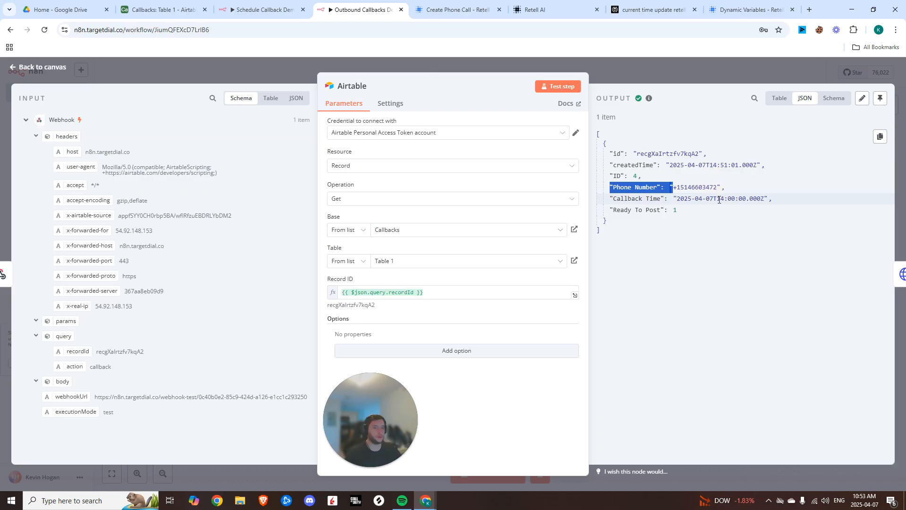
{"action": "left_click", "coordinate": [698, 77]}
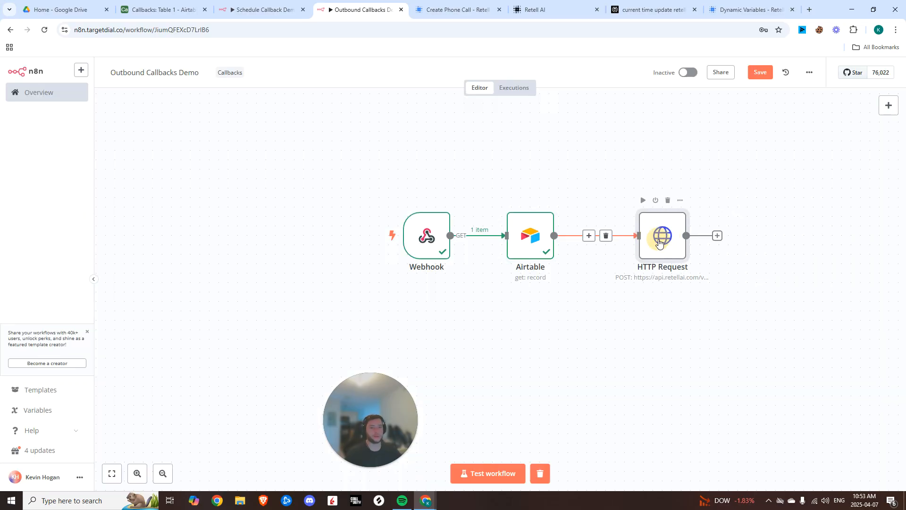
Map the HTTP Request node's to_number value to {{ $json['Phone Number'] }} and run the node
{"action": "double_click", "coordinate": [660, 243]}
{"action": "left_click", "coordinate": [359, 428]}
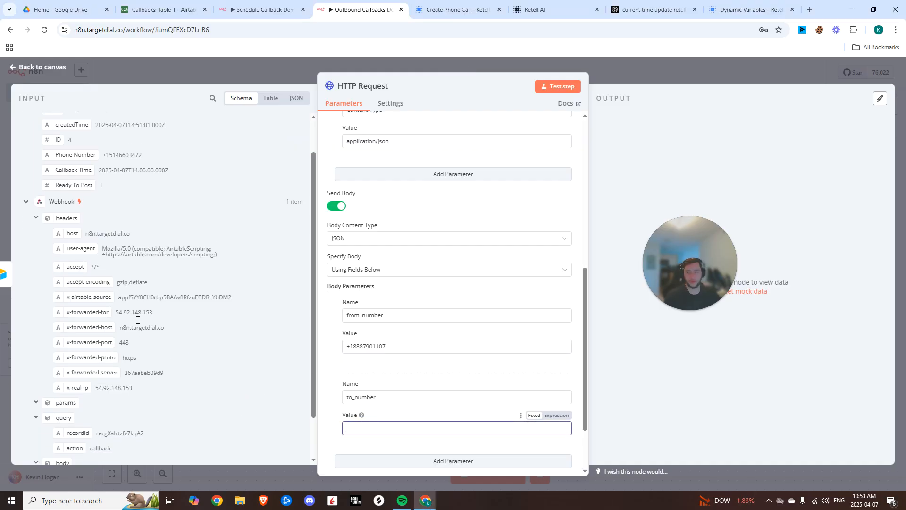
{"action": "scroll", "coordinate": [138, 320], "scroll_direction": "down", "scroll_amount": 3}
{"action": "scroll", "coordinate": [102, 260], "scroll_direction": "up", "scroll_amount": 4}
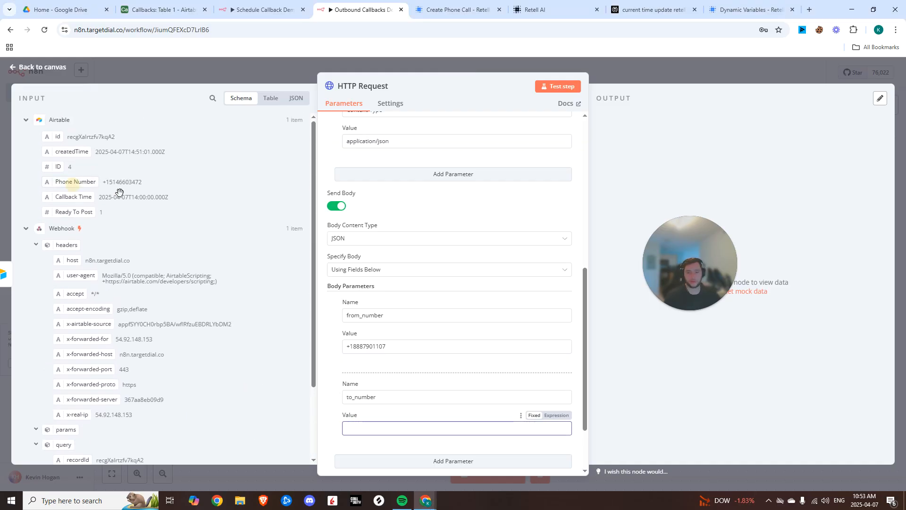
{"action": "left_click_drag", "start_coordinate": [119, 192], "coordinate": [374, 432]}
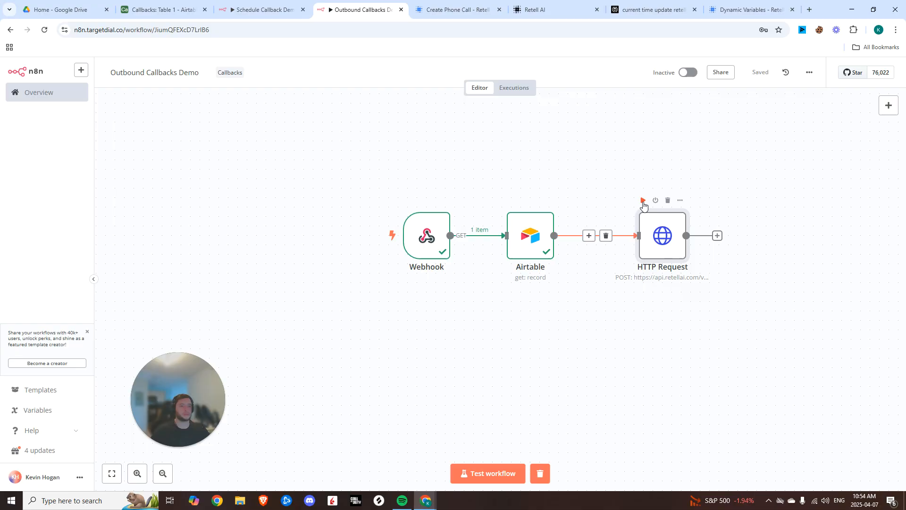
{"action": "left_click", "coordinate": [643, 200]}
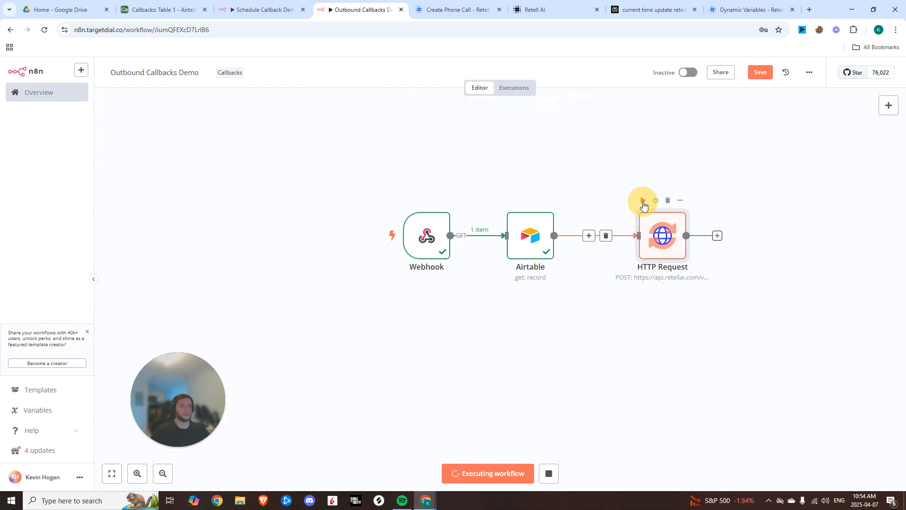
Look up the agent override parameter in Retell's Create Phone Call docs and add an override_agent_id body parameter to the HTTP Request
{"action": "key", "text": "ctrl+Tab"}
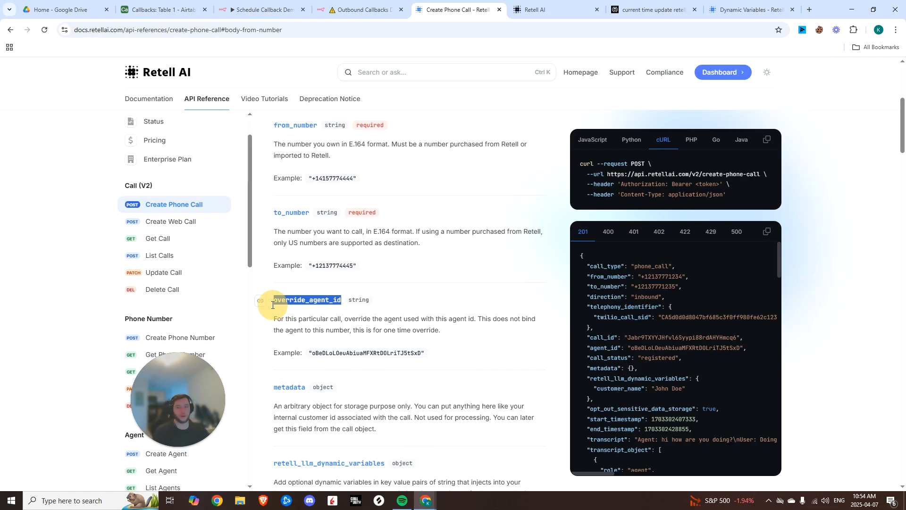
{"action": "left_click", "coordinate": [260, 301]}
{"action": "left_click", "coordinate": [377, 9]}
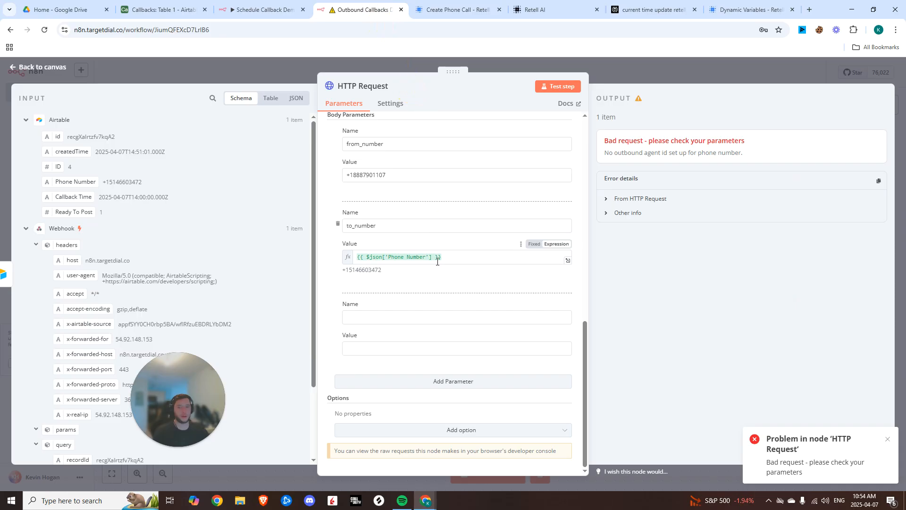
{"action": "left_click", "coordinate": [352, 317]}
{"action": "type", "text": "override_agent_id"}
{"action": "key", "text": "Tab"}
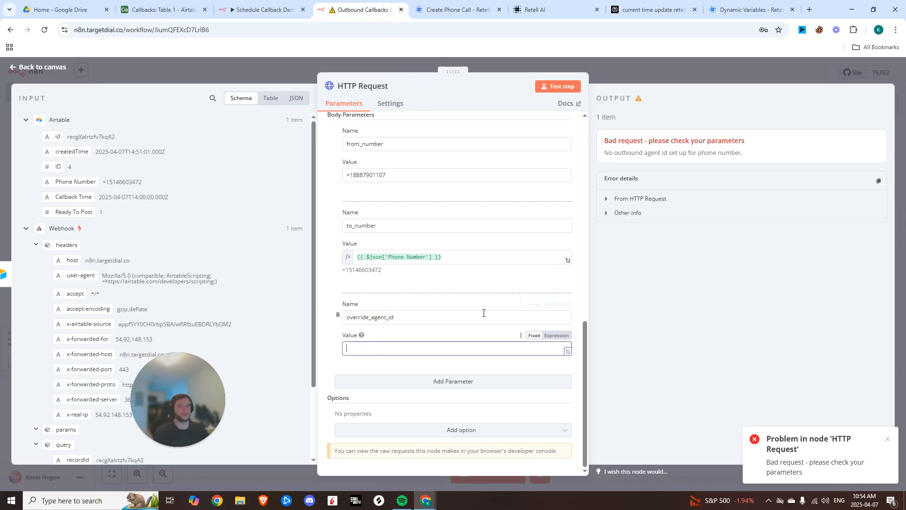
Copy the Callback Agent's agent ID from Retell AI into the override_agent_id value in n8n and test the step
{"action": "left_click", "coordinate": [521, 9]}
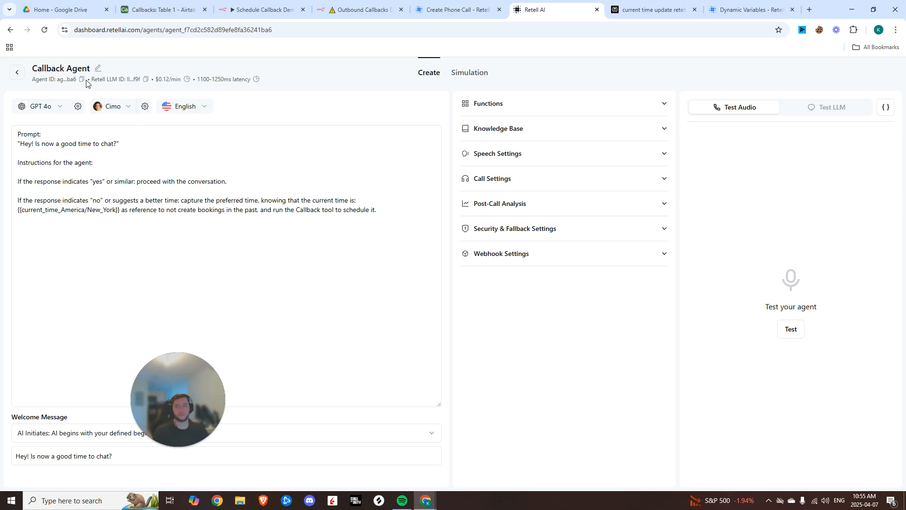
{"action": "left_click", "coordinate": [82, 79]}
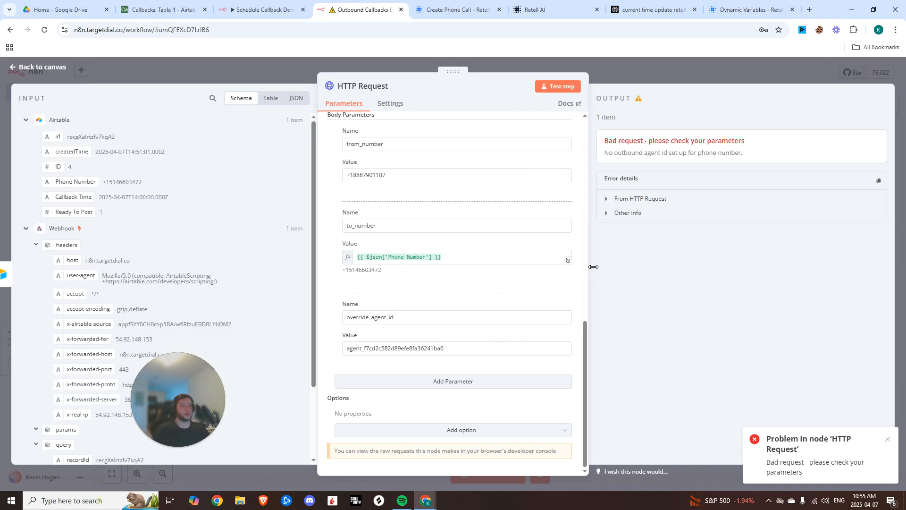
{"action": "left_click", "coordinate": [553, 93]}
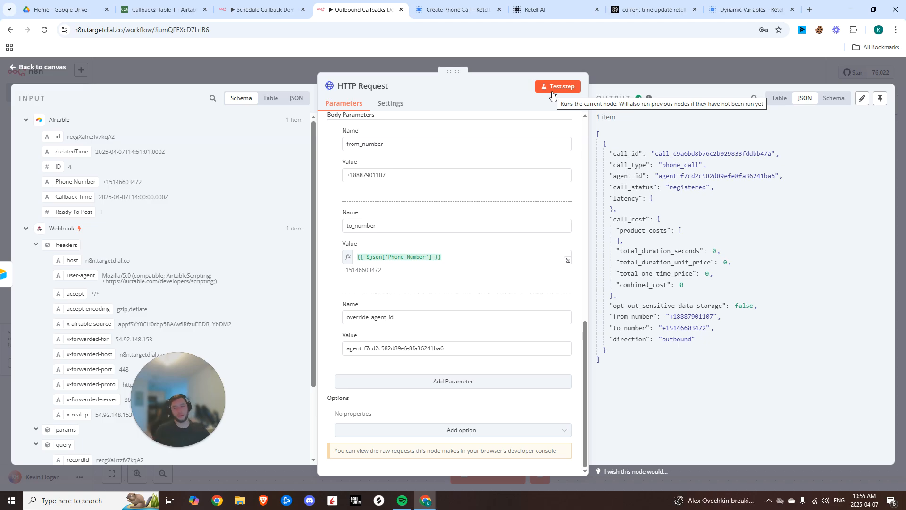
Activate the Outbound Callbacks Demo workflow and move the HTTP Request node closer to the Airtable node
{"action": "left_click", "coordinate": [765, 69]}
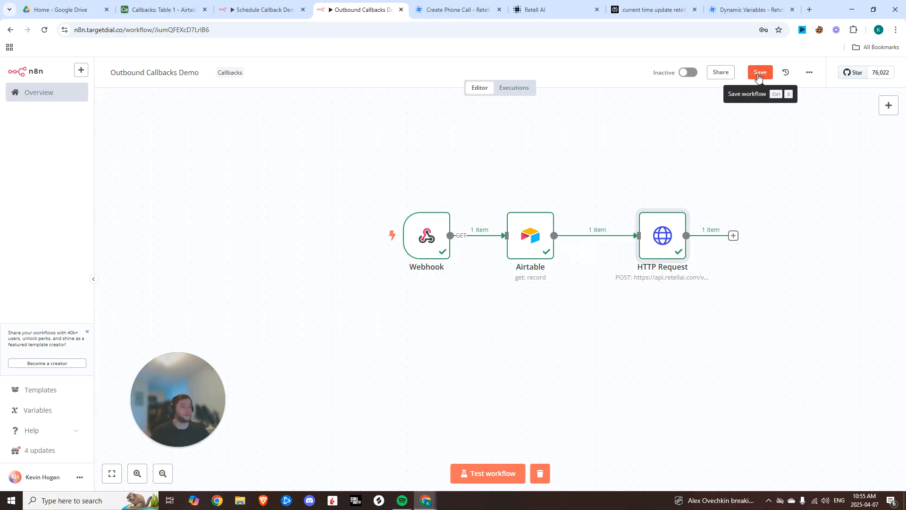
{"action": "left_click", "coordinate": [689, 72]}
{"action": "left_click_drag", "start_coordinate": [664, 229], "coordinate": [645, 229]}
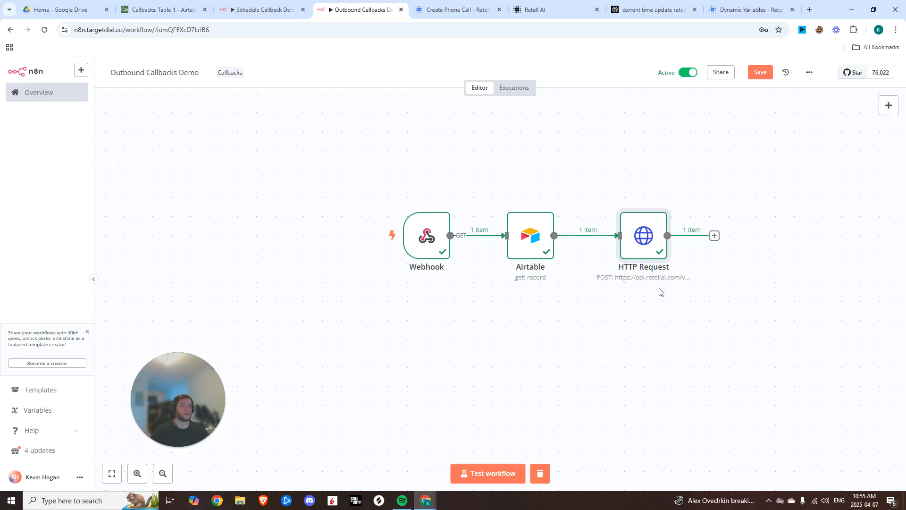
{"action": "left_click_drag", "start_coordinate": [643, 238], "coordinate": [625, 239]}
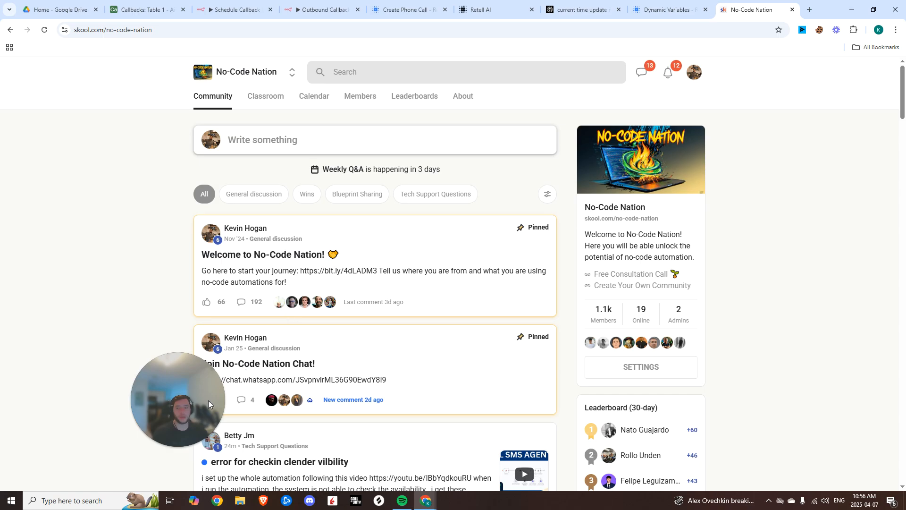
Examine the No-Code Nation group's Discovery and Metrics settings on Skool and browse its community feed
{"action": "left_click", "coordinate": [605, 375]}
{"action": "left_click_drag", "start_coordinate": [566, 190], "coordinate": [525, 203]}
{"action": "left_click", "coordinate": [518, 286]}
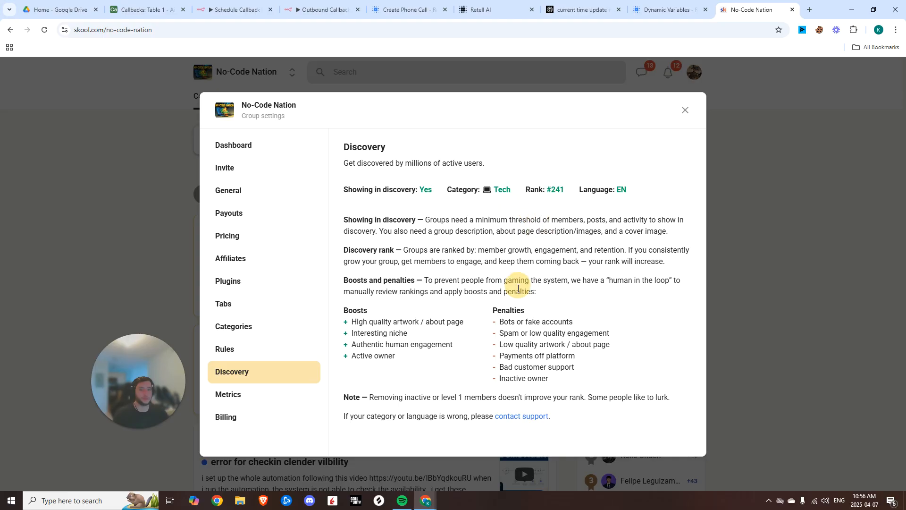
{"action": "left_click", "coordinate": [242, 397]}
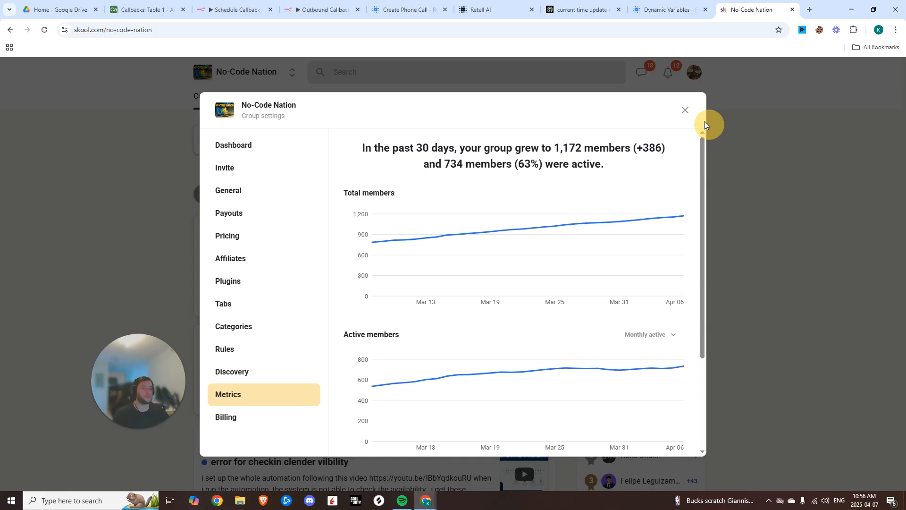
{"action": "left_click", "coordinate": [685, 111]}
{"action": "scroll", "coordinate": [452, 309], "scroll_direction": "down", "scroll_amount": 12}
{"action": "scroll", "coordinate": [451, 310], "scroll_direction": "up", "scroll_amount": 11}
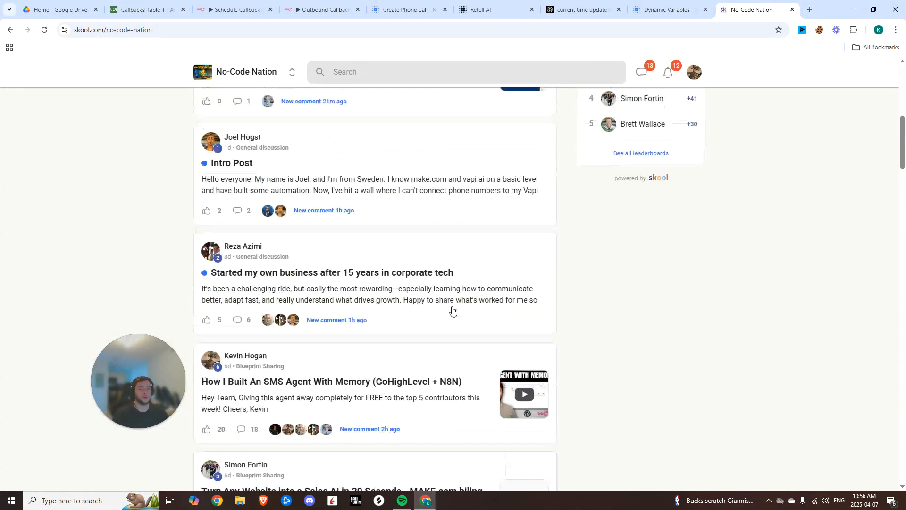
{"action": "scroll", "coordinate": [452, 311], "scroll_direction": "up", "scroll_amount": 1}
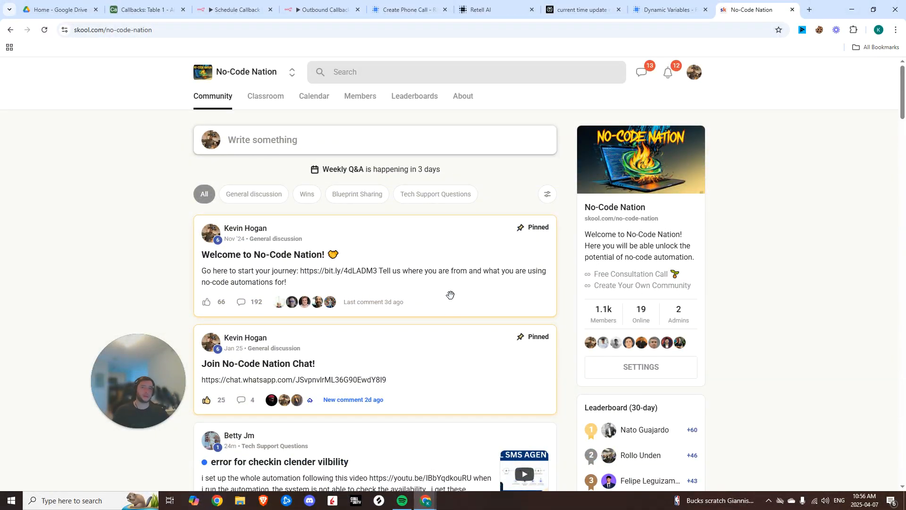